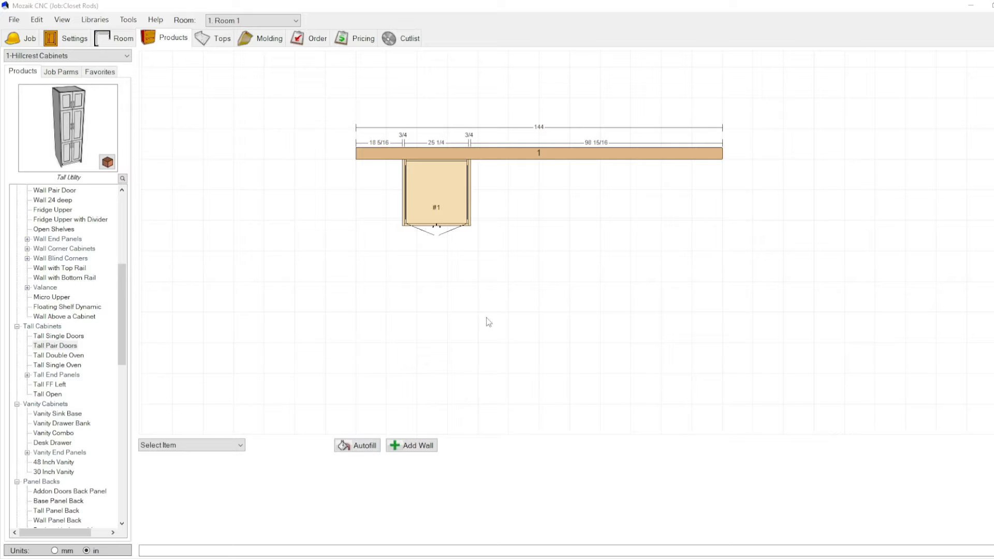
# - Select the Oval Rod (w 32mm Boring) closet rod in the Hardware library
pyautogui.click(93, 21)
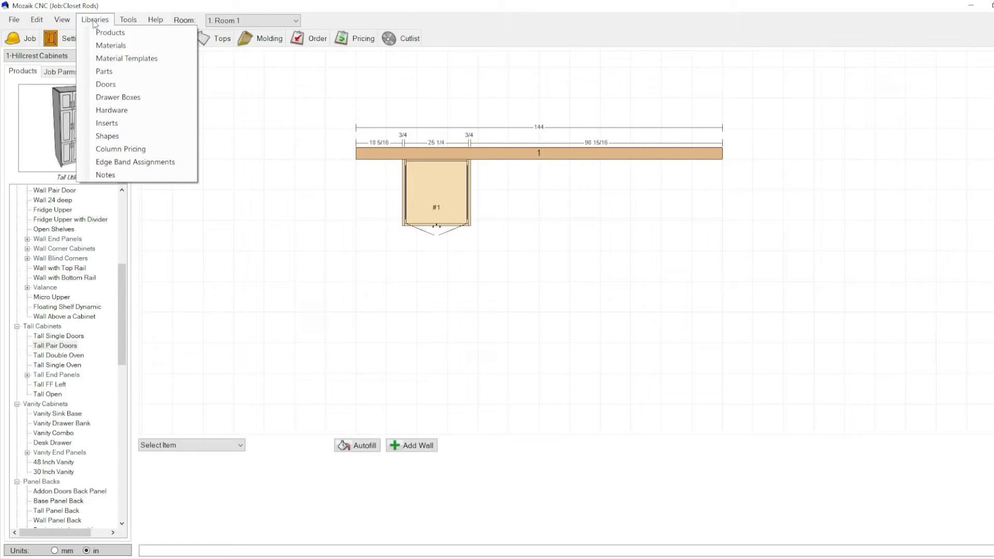
pyautogui.click(129, 108)
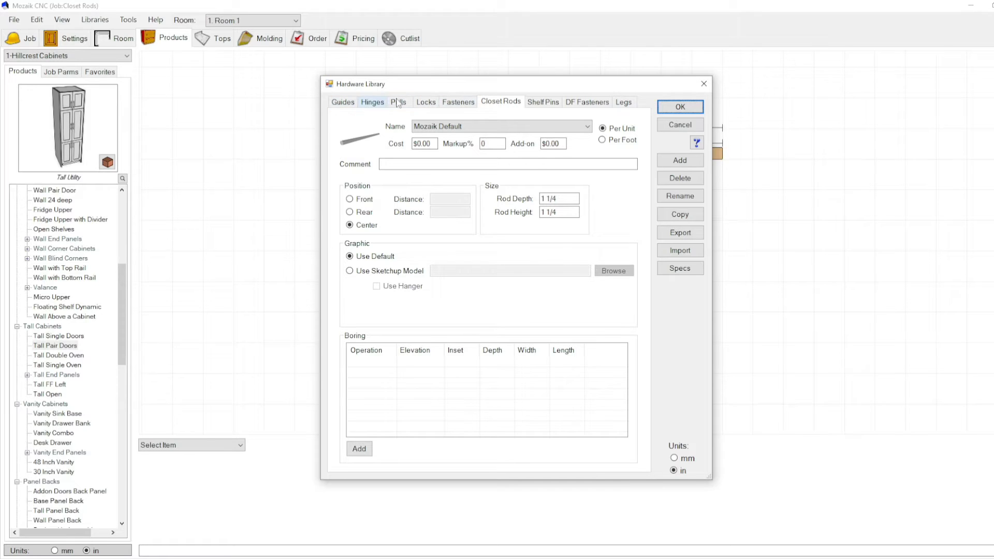
pyautogui.click(537, 129)
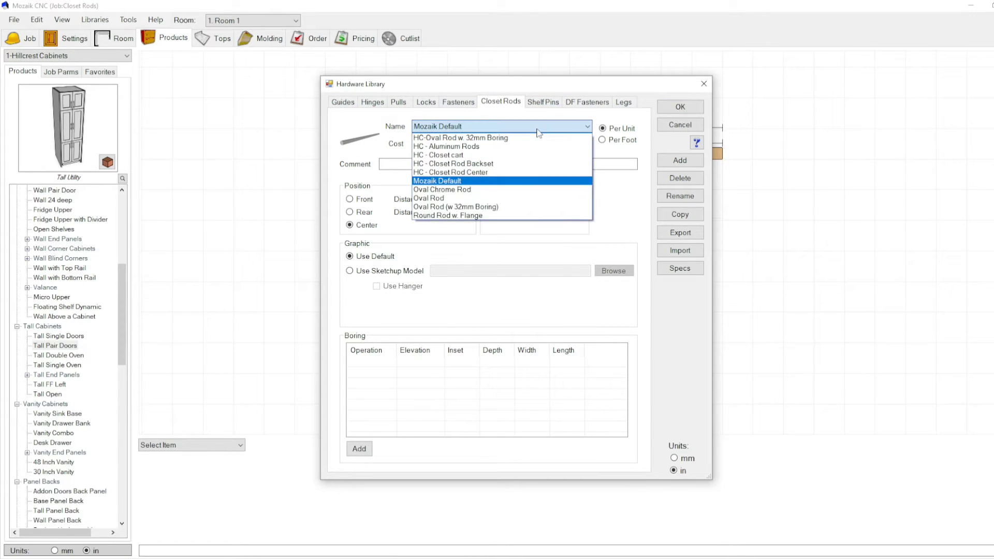
pyautogui.click(436, 207)
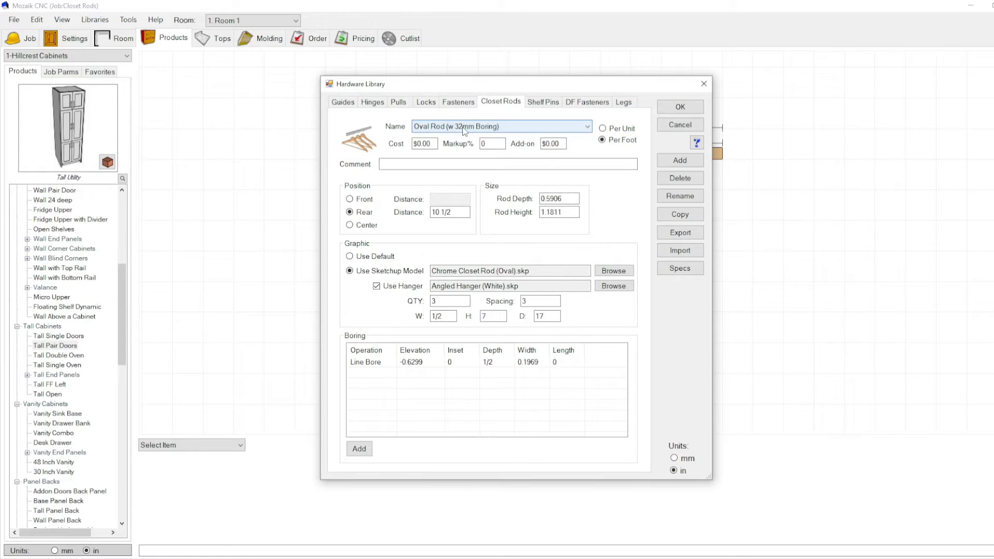
# - Inspect the rod's existing Line Bore operation and a photo of the oval rod hanger
pyautogui.click(365, 362)
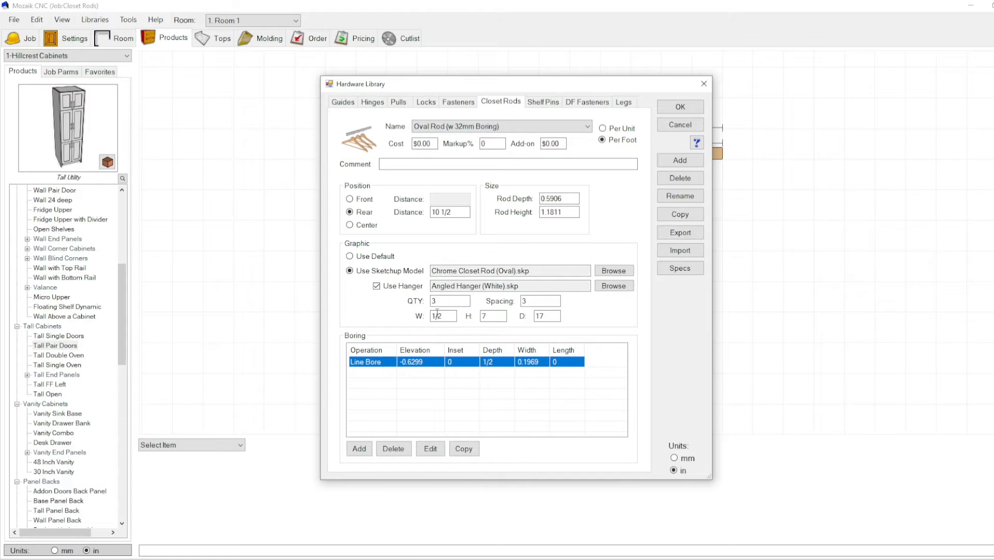
pyautogui.hotkey('alt', 'Tab')
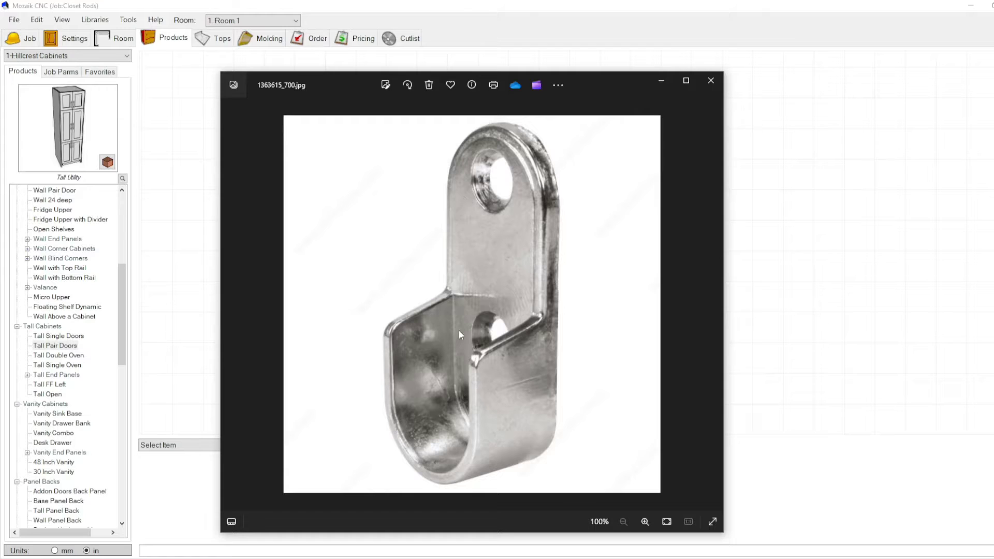
pyautogui.click(657, 81)
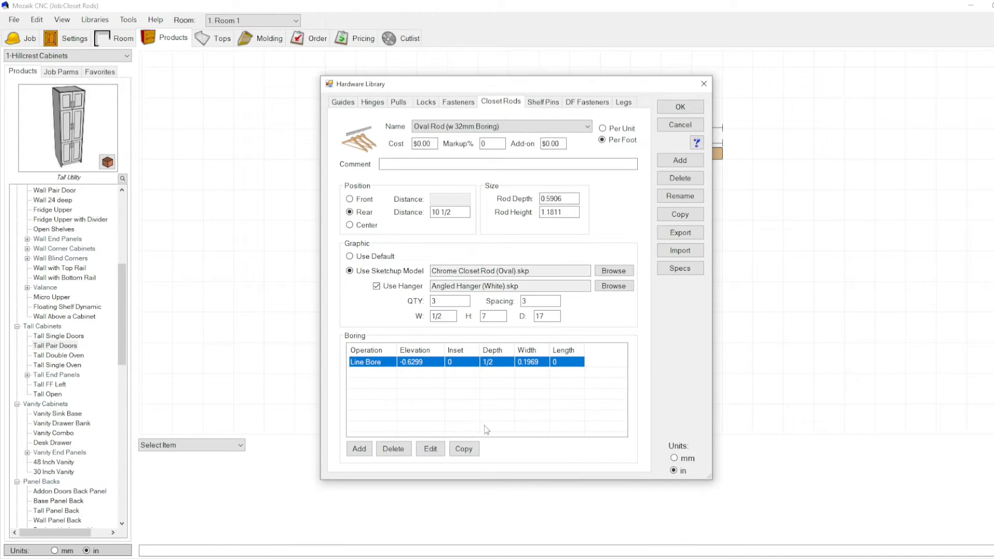
pyautogui.click(376, 364)
pyautogui.click(430, 449)
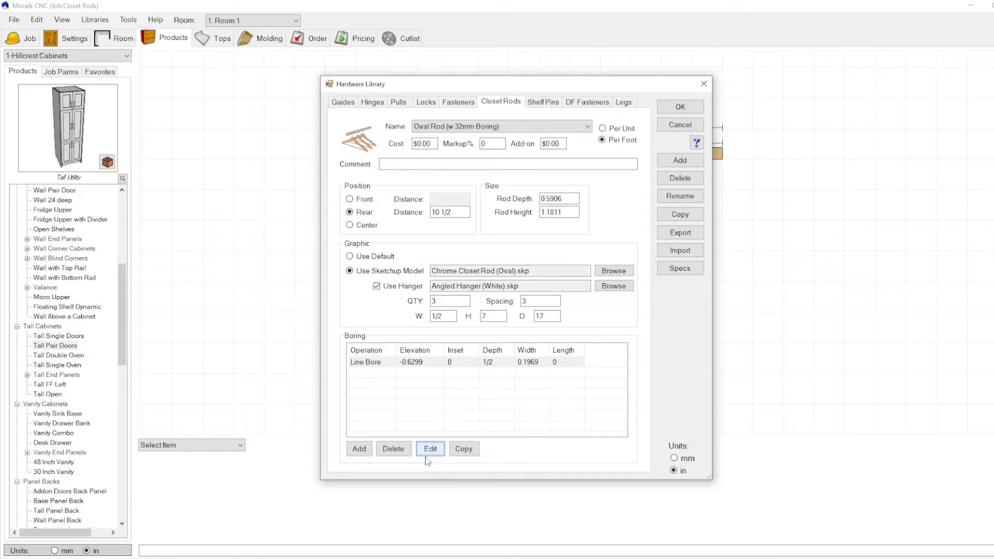
pyautogui.click(683, 234)
# - Delete the Line Bore operation from the Oval Rod
pyautogui.click(371, 362)
pyautogui.click(394, 449)
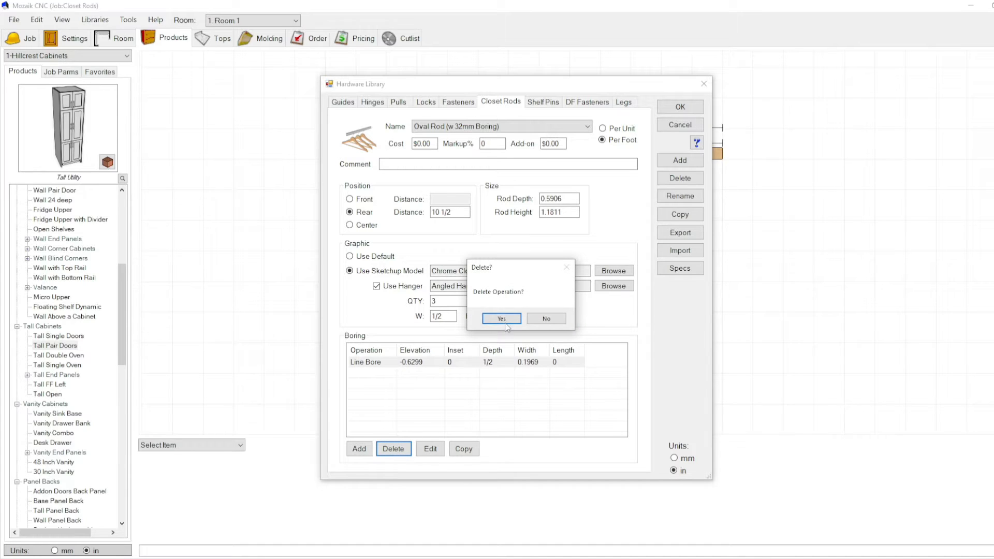
pyautogui.click(500, 318)
# - Add a new boring operation as a Line Bore with 2 holes
pyautogui.click(359, 449)
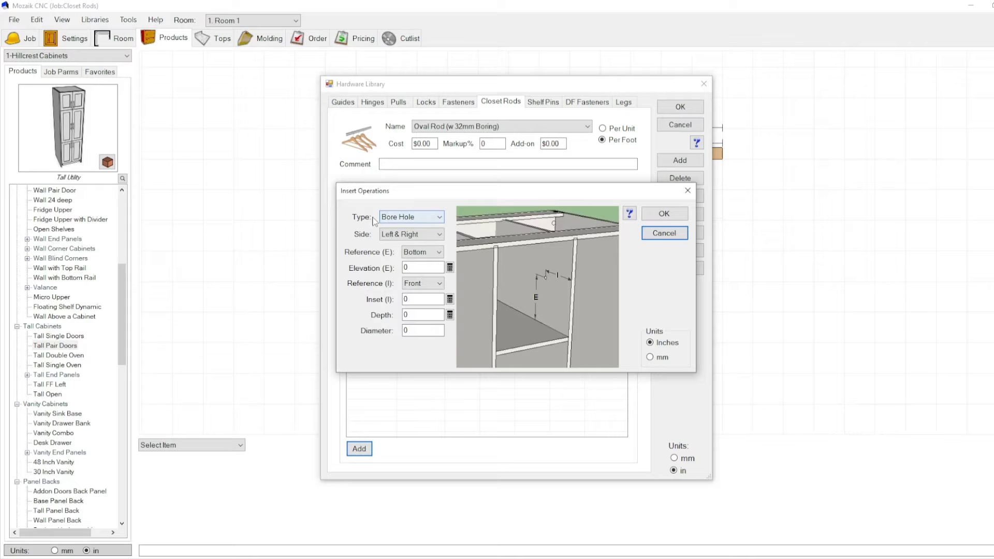
pyautogui.click(404, 219)
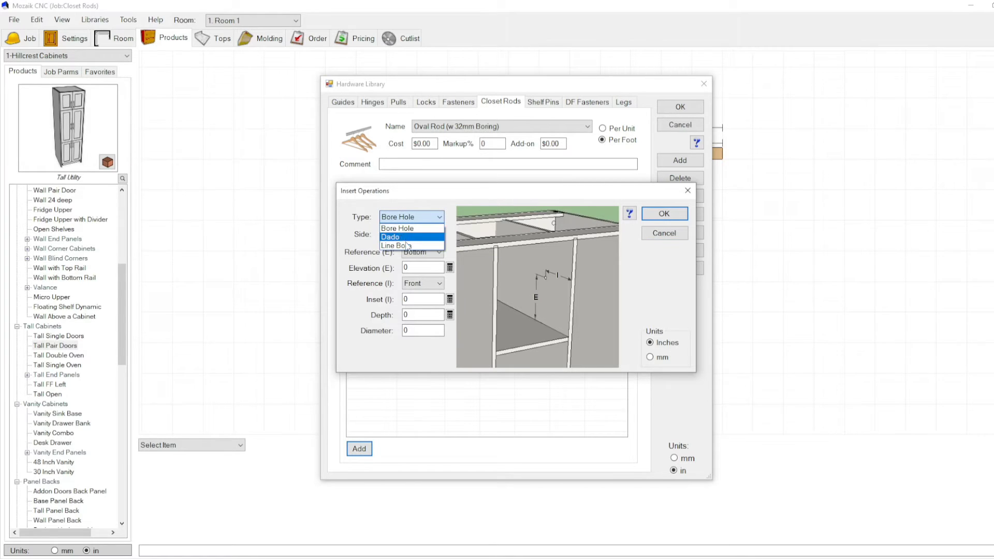
pyautogui.click(368, 207)
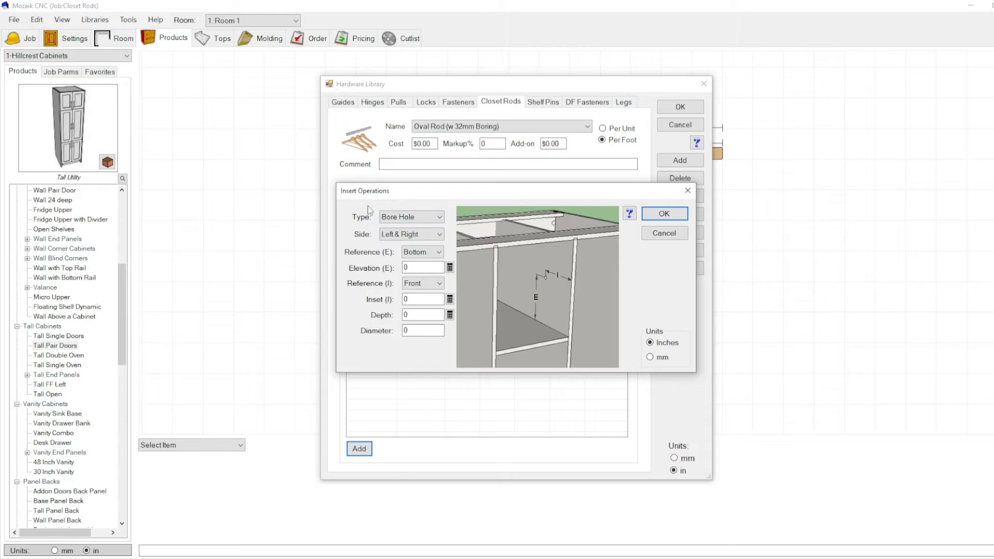
pyautogui.click(418, 217)
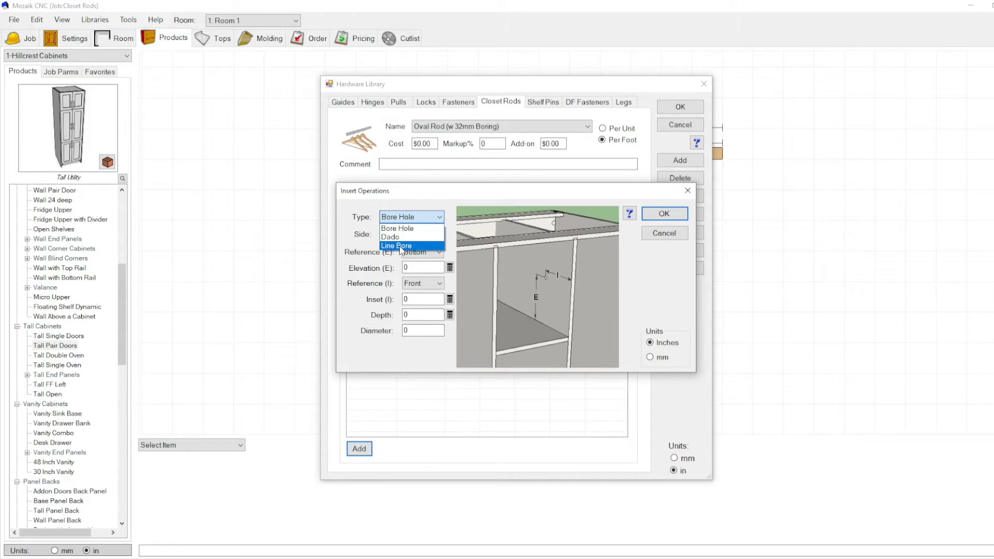
pyautogui.click(402, 247)
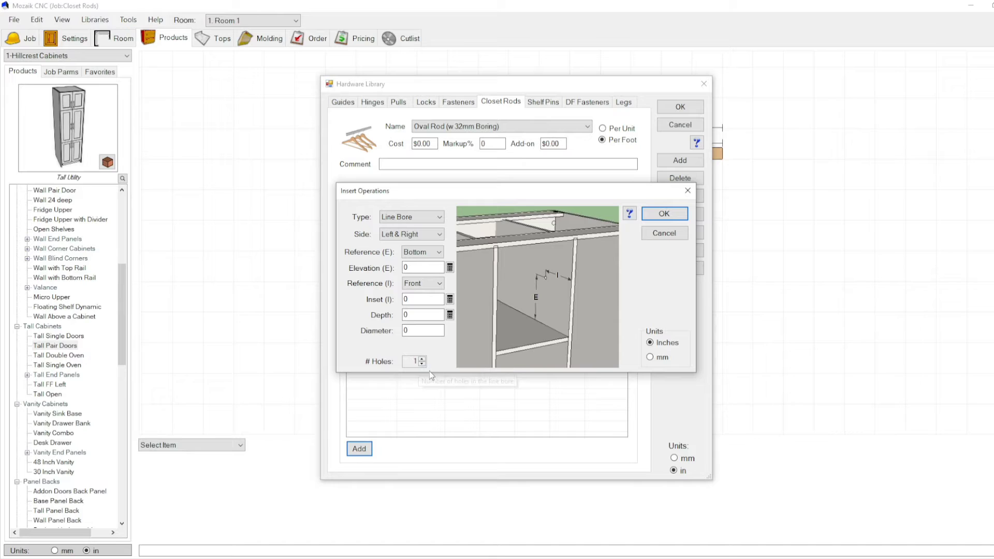
pyautogui.click(422, 360)
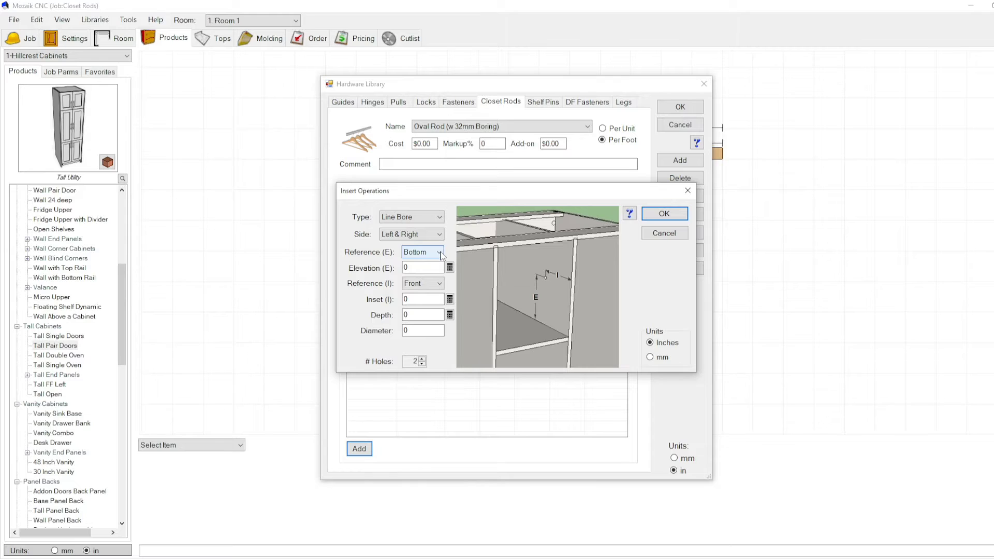
# - Set units to mm, elevation -16, depth 12, diameter 5, and add the bore
pyautogui.doubleClick(418, 270)
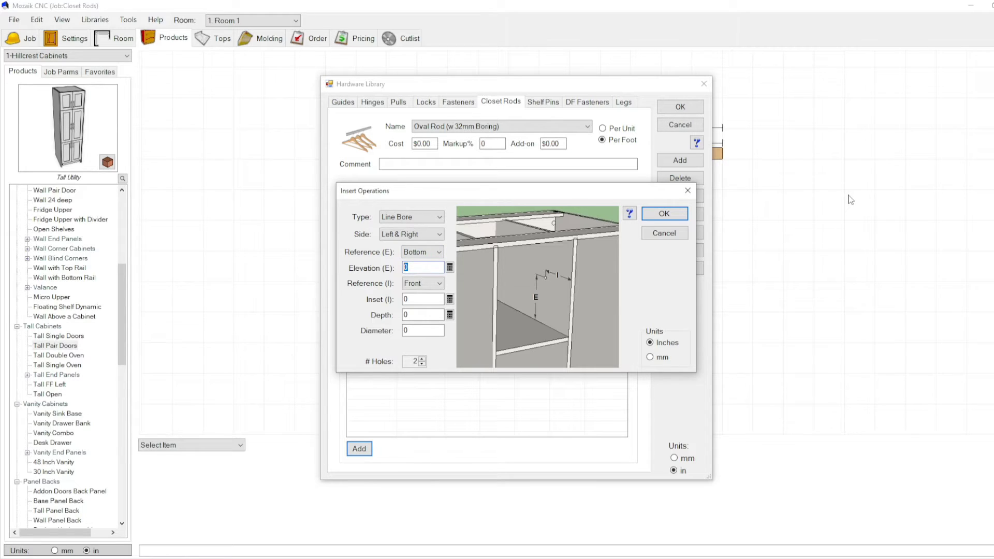
pyautogui.press('BackSpace')
pyautogui.click(650, 358)
pyautogui.doubleClick(416, 267)
pyautogui.write('-16')
pyautogui.doubleClick(414, 301)
pyautogui.press('Tab')
pyautogui.doubleClick(414, 314)
pyautogui.write('12')
pyautogui.doubleClick(418, 329)
pyautogui.write('5')
pyautogui.click(665, 216)
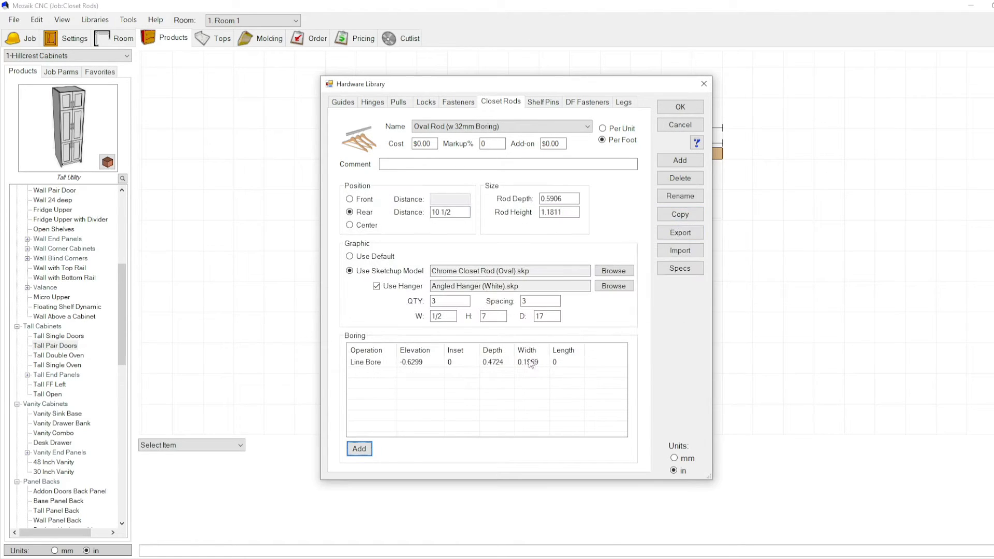
pyautogui.click(408, 389)
pyautogui.click(455, 317)
pyautogui.press('Tab')
pyautogui.click(489, 316)
pyautogui.click(538, 302)
pyautogui.doubleClick(445, 301)
# - Review the rod's position, depth, height and cost, keep Rear at 10 1/2, and save
pyautogui.click(349, 225)
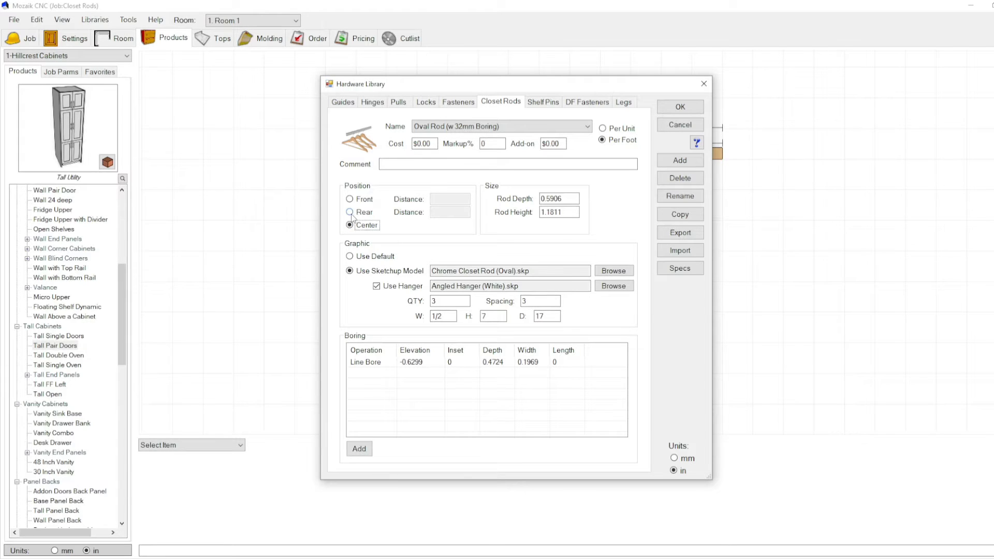
pyautogui.click(350, 213)
pyautogui.moveTo(454, 212); pyautogui.dragTo(428, 213)
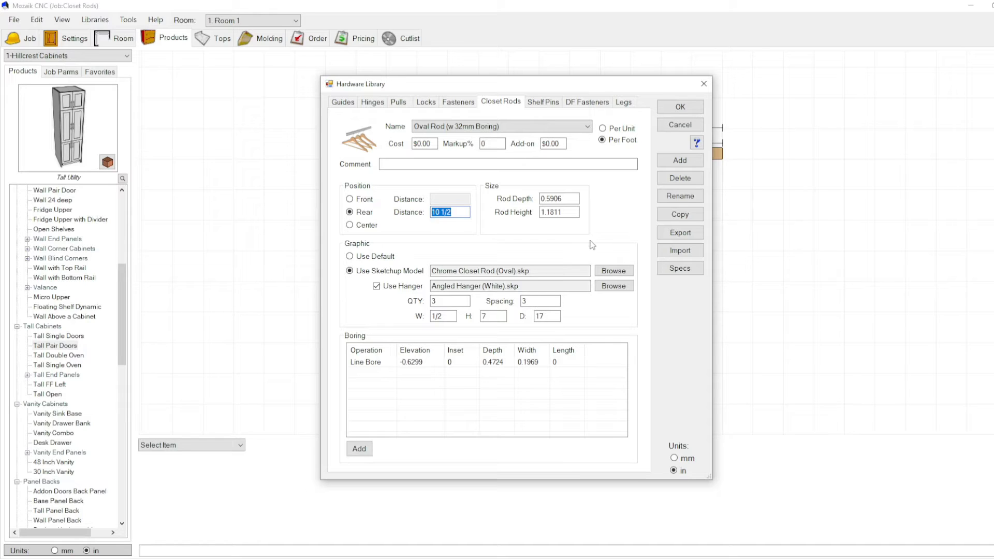
pyautogui.moveTo(565, 199); pyautogui.dragTo(544, 198)
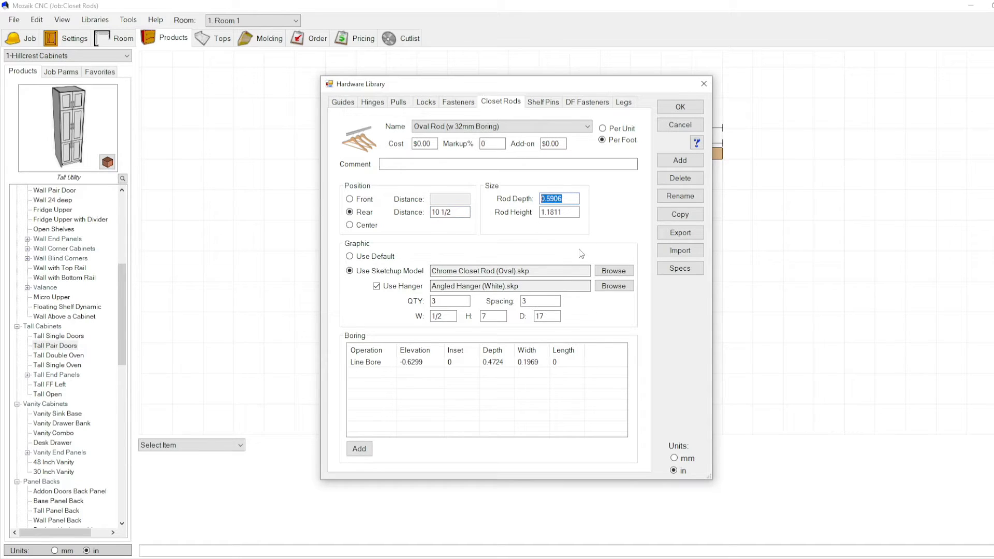
pyautogui.press('Tab')
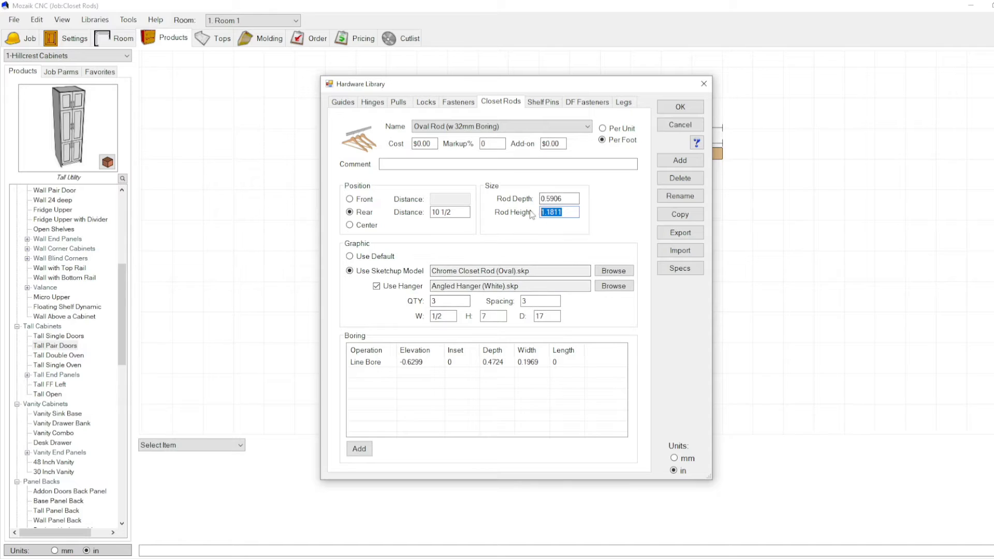
pyautogui.moveTo(566, 199); pyautogui.dragTo(511, 200)
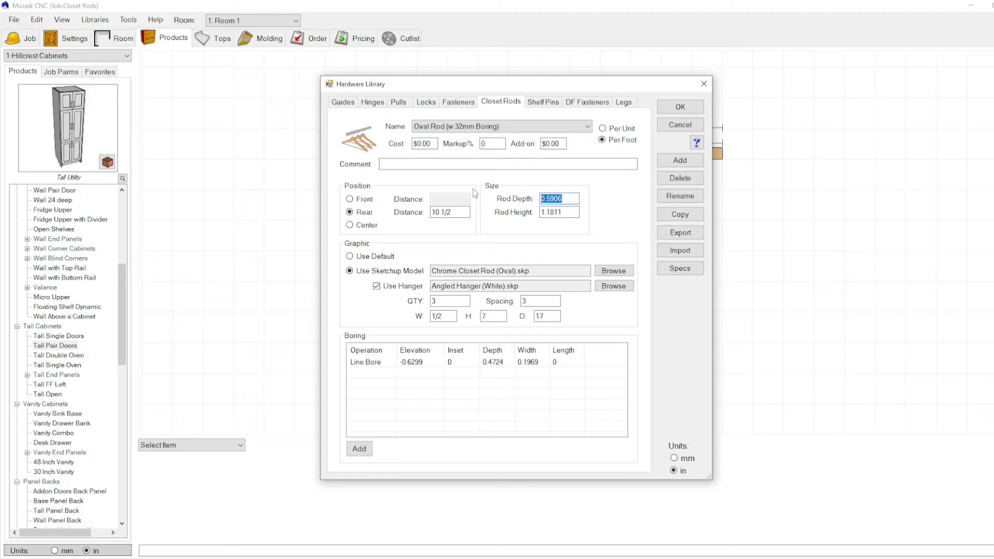
pyautogui.click(420, 144)
pyautogui.press('Tab')
pyautogui.press('Tab')
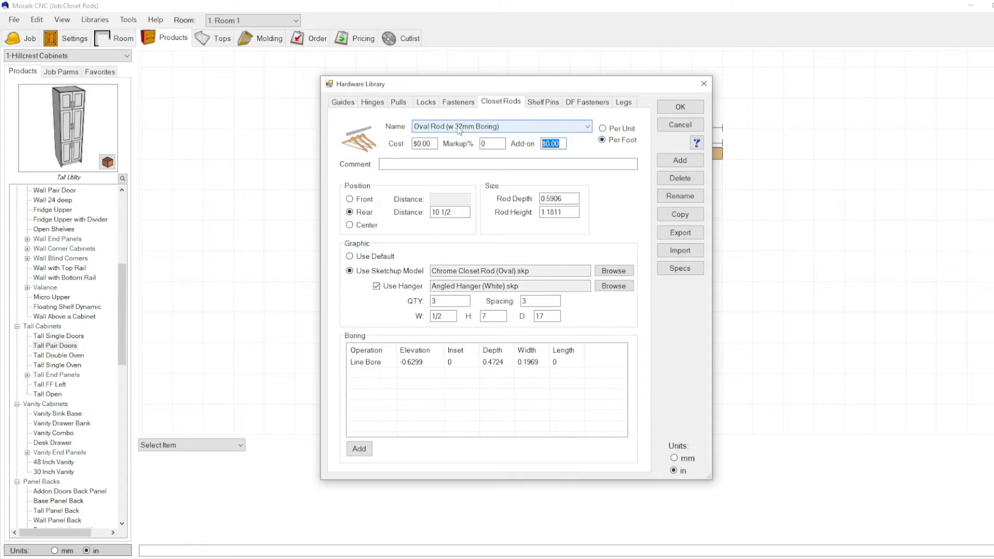
pyautogui.click(679, 107)
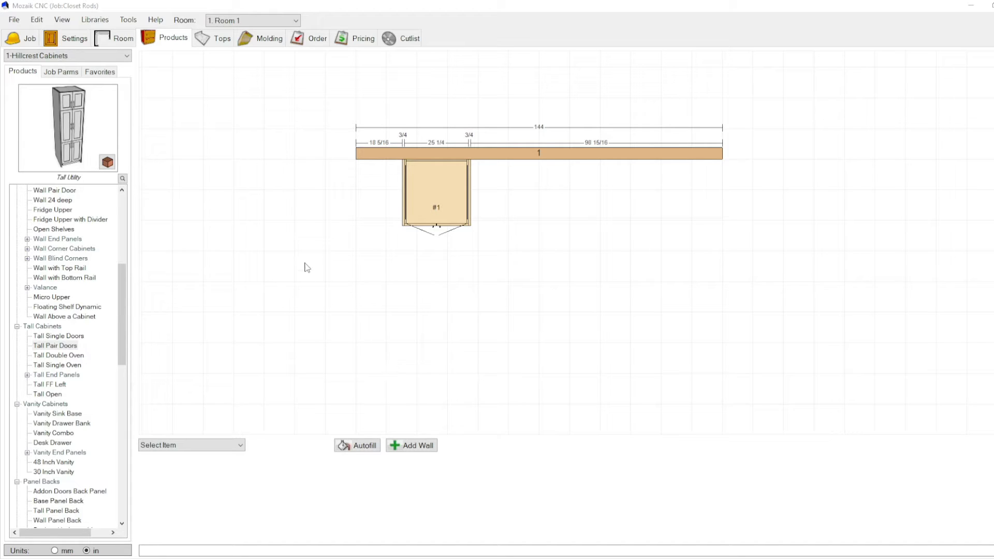
# - Set the job's Misc default closet rod to HC-Oval Rod w. 32mm Boring
pyautogui.click(60, 39)
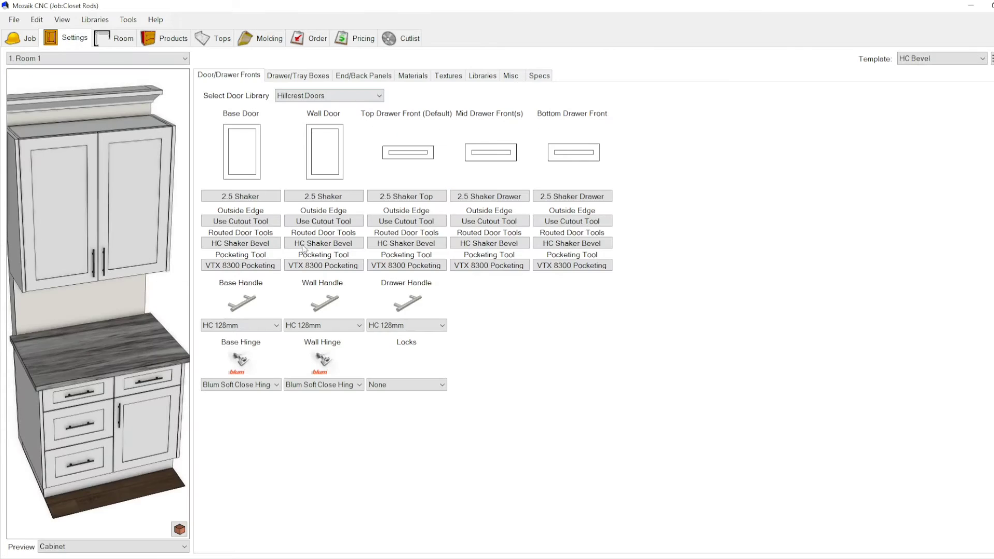
pyautogui.click(511, 76)
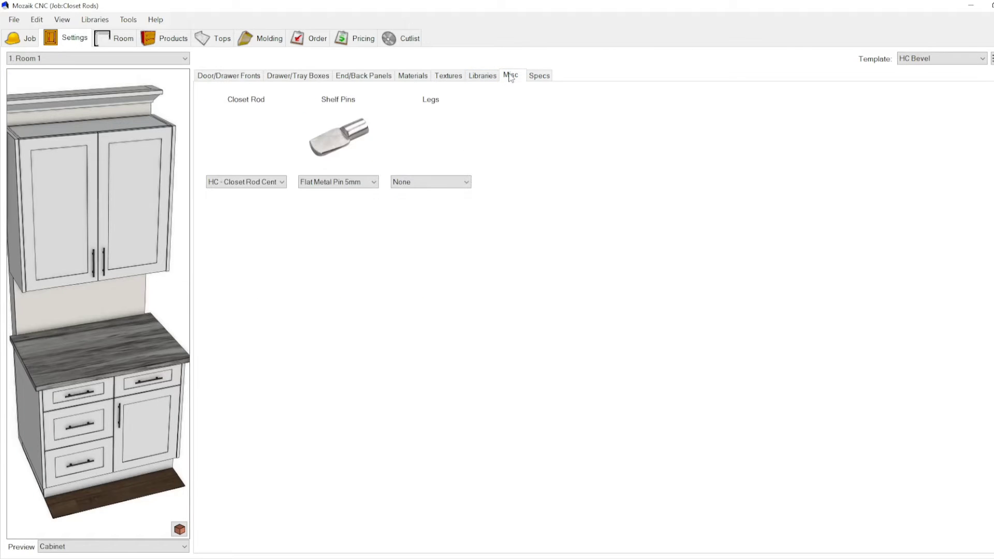
pyautogui.click(282, 183)
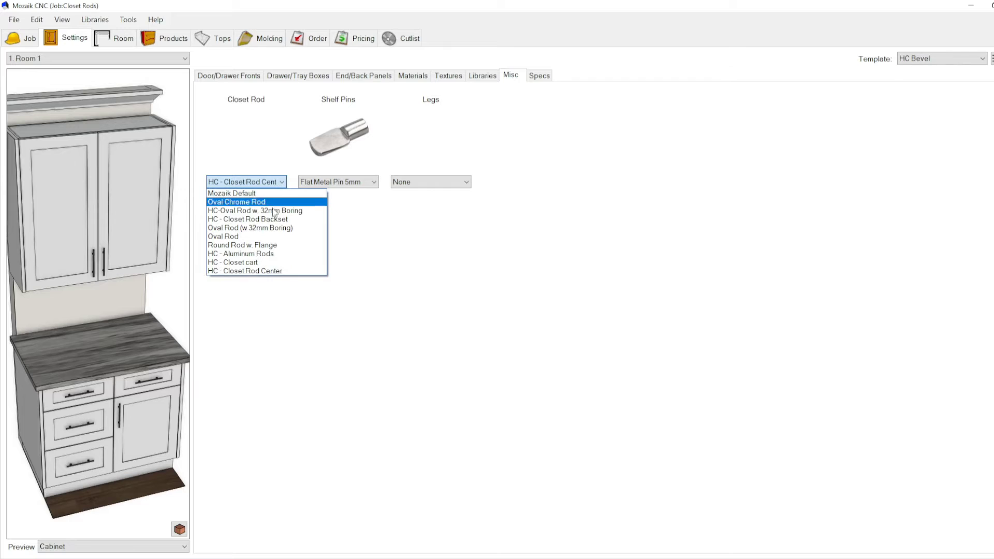
pyautogui.click(265, 210)
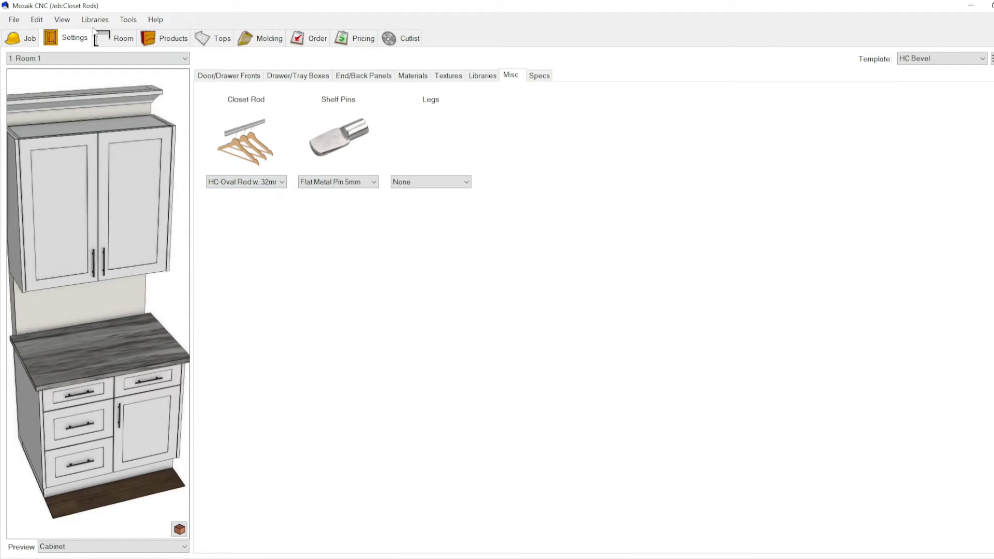
# - Open cabinet #1 in the Product Editor and show its interior layout
pyautogui.click(173, 40)
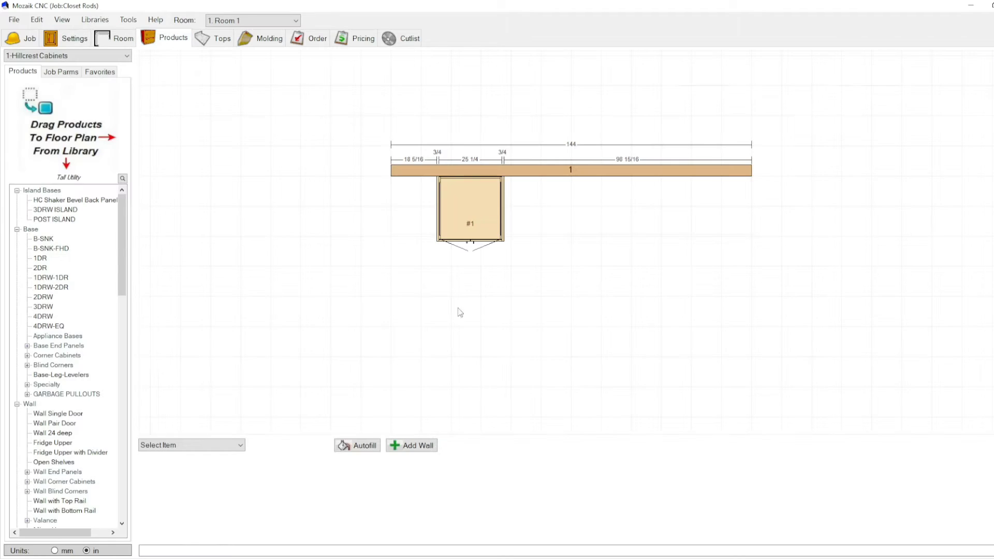
pyautogui.click(488, 197)
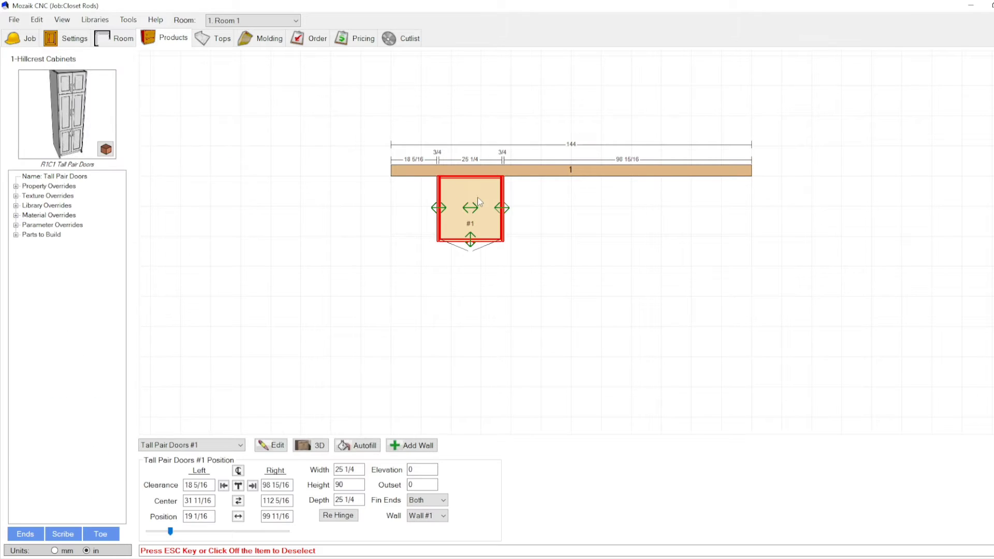
pyautogui.doubleClick(470, 242)
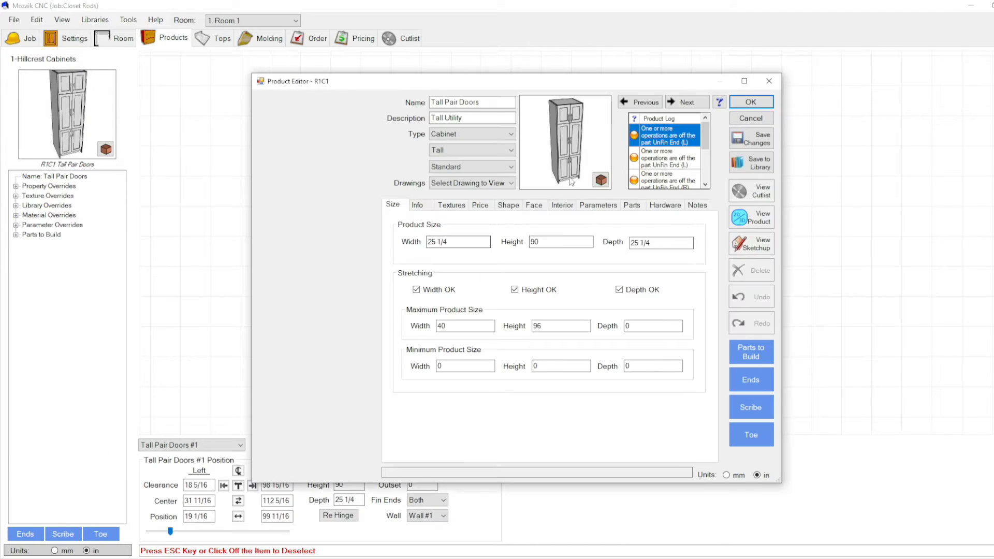
pyautogui.click(564, 206)
# - Change the upper tray in section B to a ClosetRod section
pyautogui.click(514, 303)
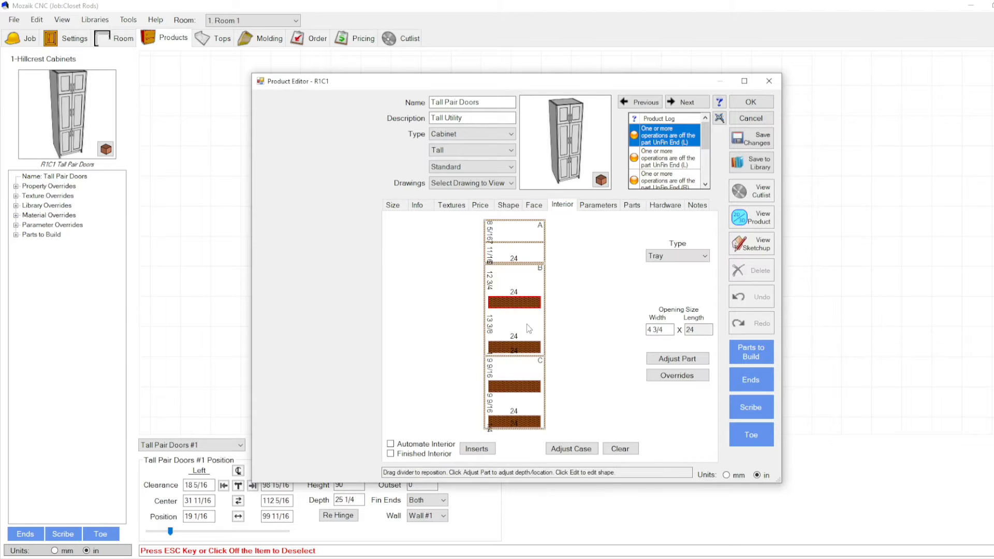
pyautogui.click(514, 348)
pyautogui.click(515, 303)
pyautogui.click(670, 256)
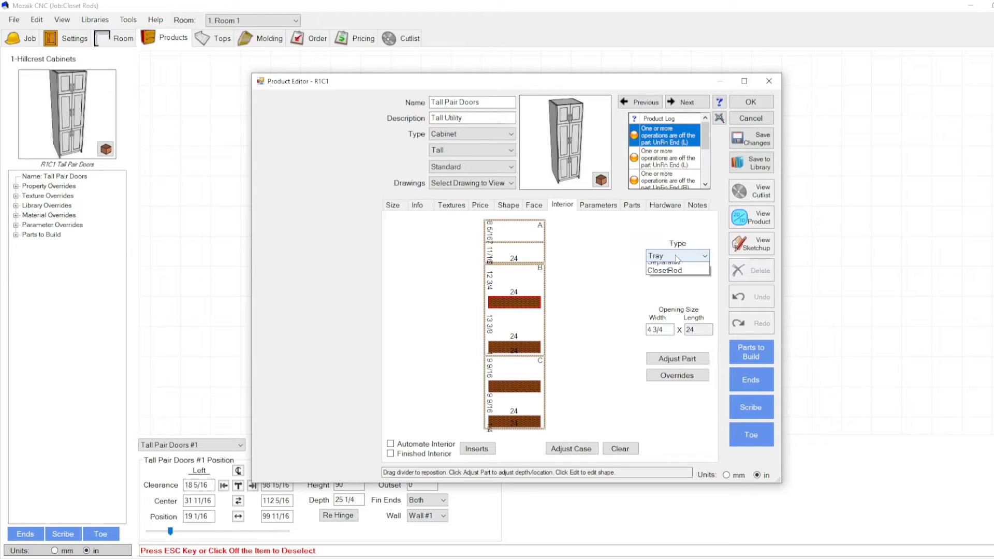
pyautogui.click(671, 333)
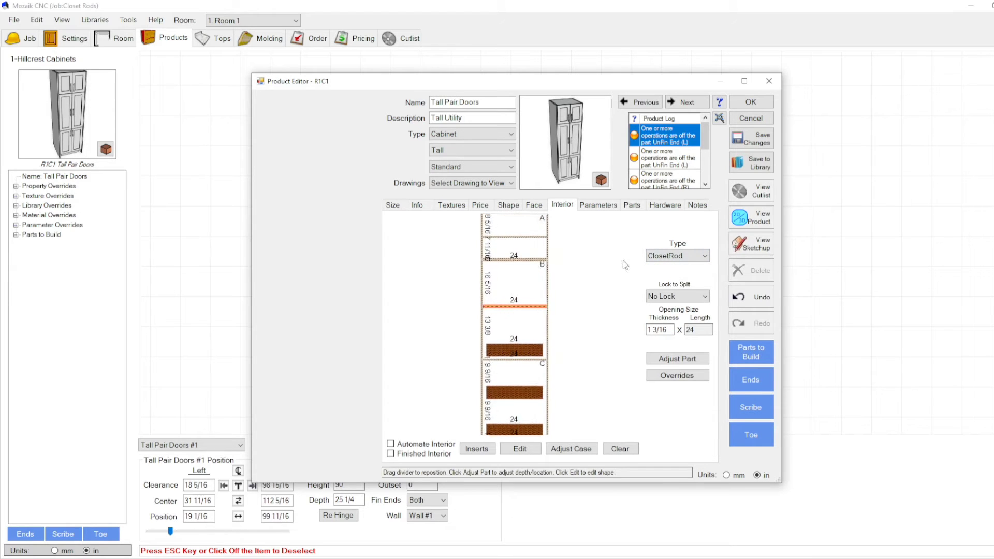
pyautogui.click(739, 218)
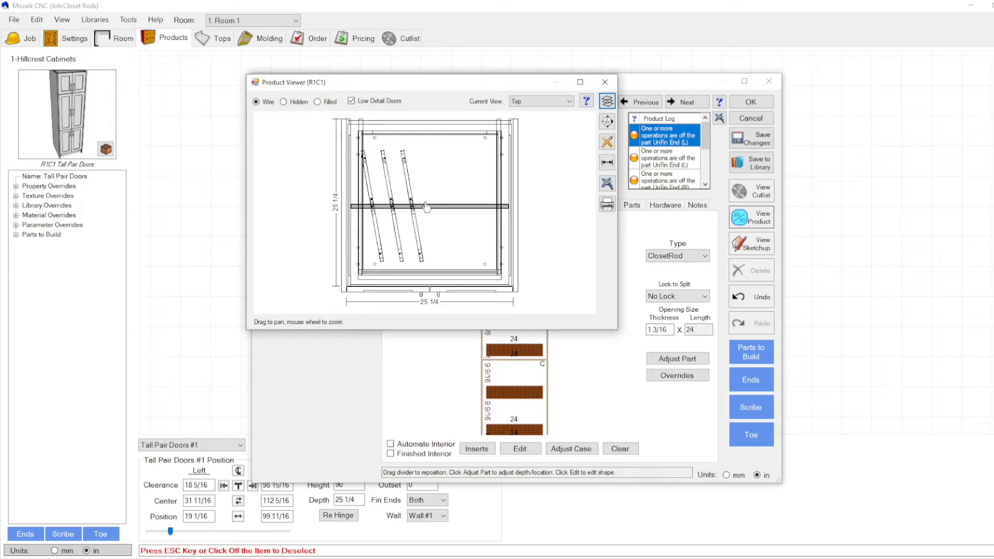
pyautogui.click(547, 103)
pyautogui.click(539, 144)
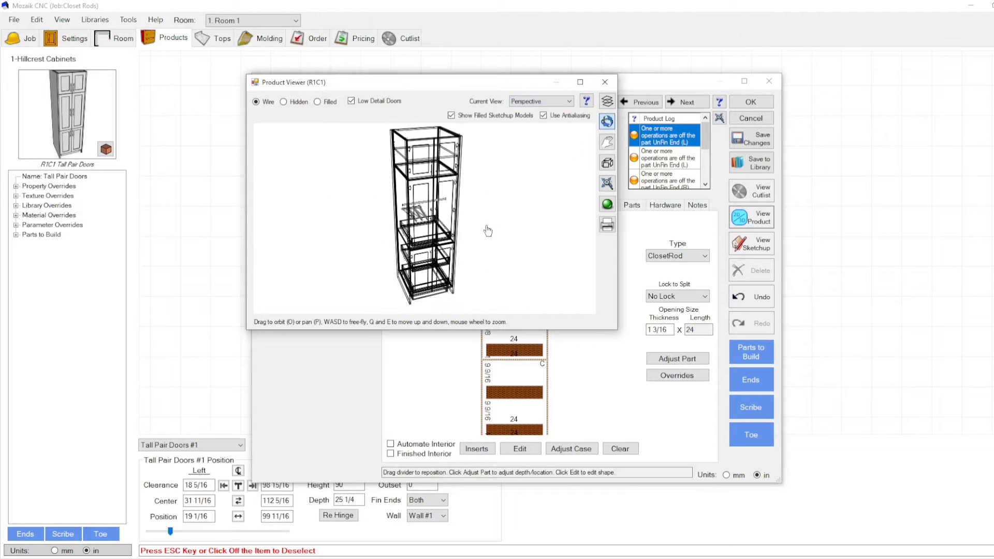
pyautogui.moveTo(482, 223); pyautogui.dragTo(453, 223)
pyautogui.scroll(10, 453, 223)
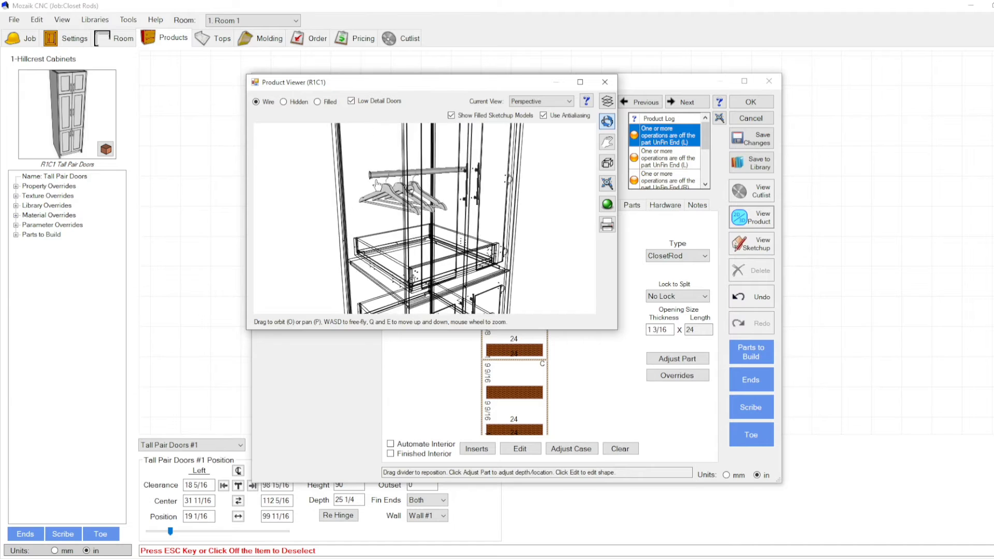
pyautogui.moveTo(402, 186); pyautogui.dragTo(409, 235)
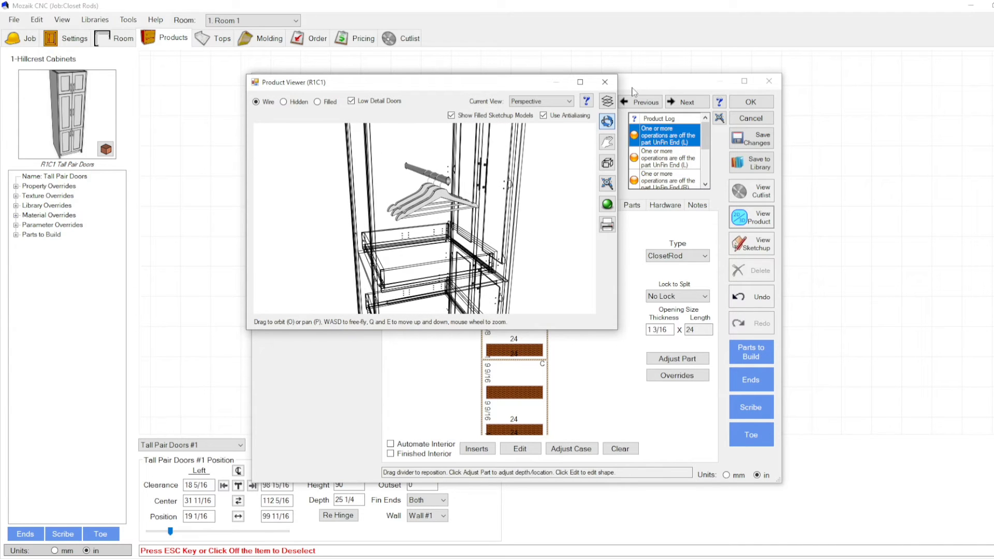
pyautogui.click(609, 87)
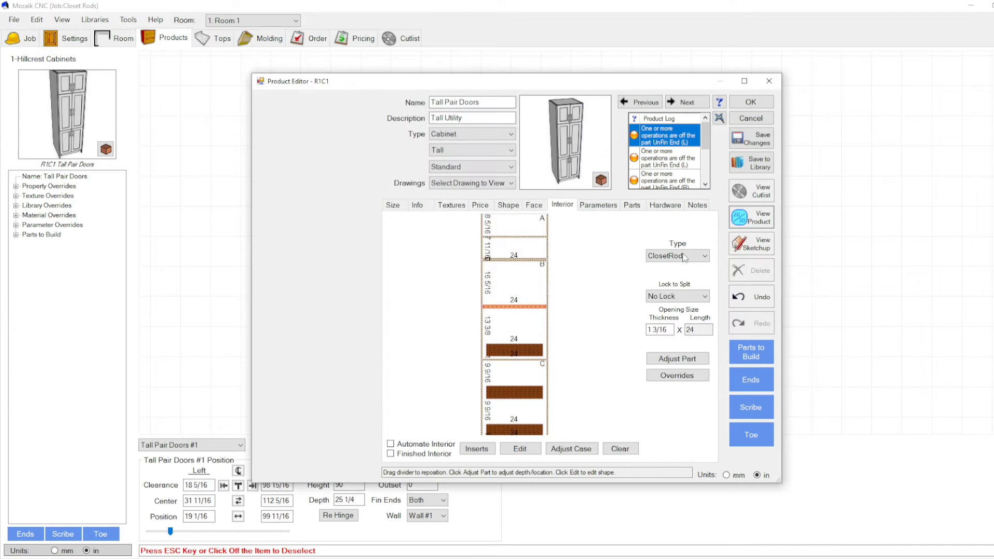
pyautogui.click(751, 218)
pyautogui.click(547, 102)
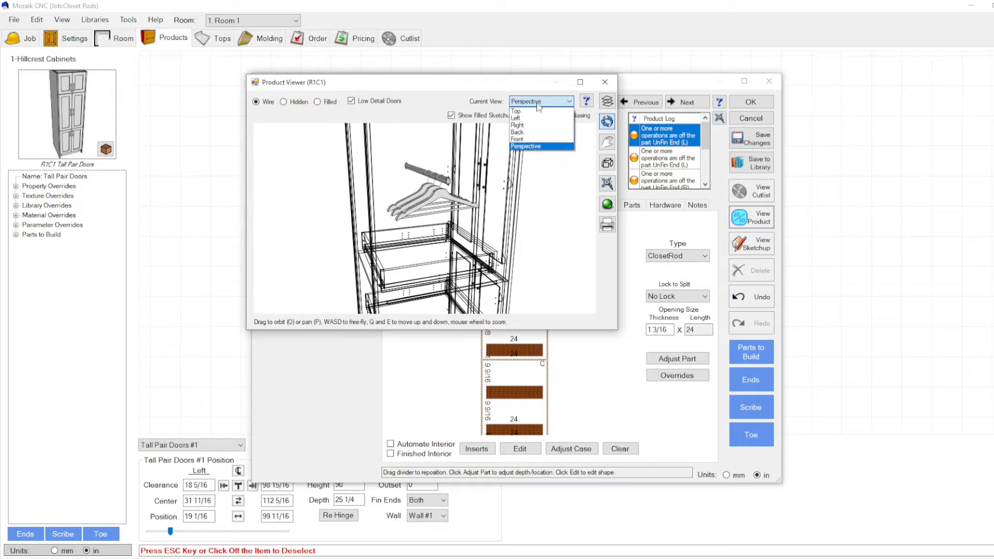
pyautogui.click(533, 131)
pyautogui.scroll(5, 465, 254)
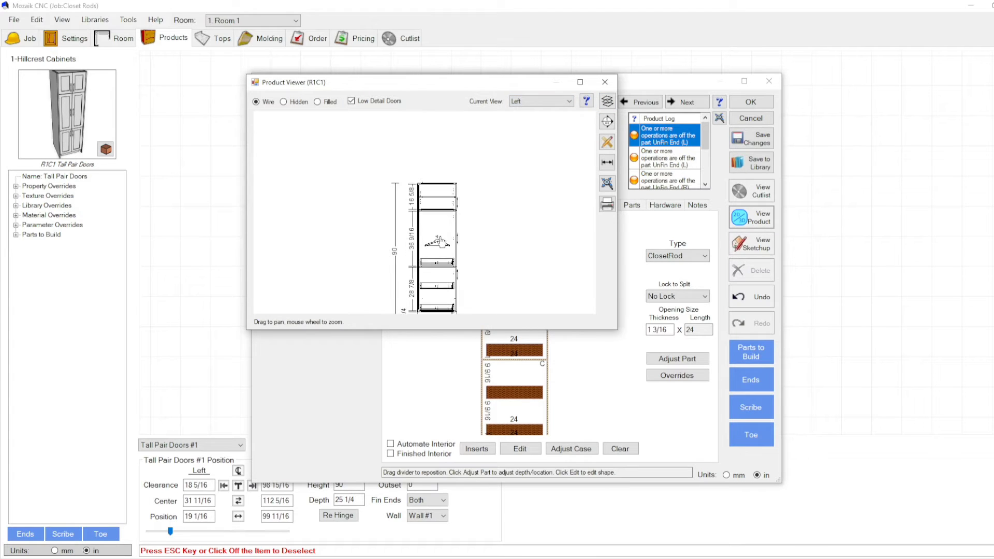
pyautogui.scroll(6, 439, 242)
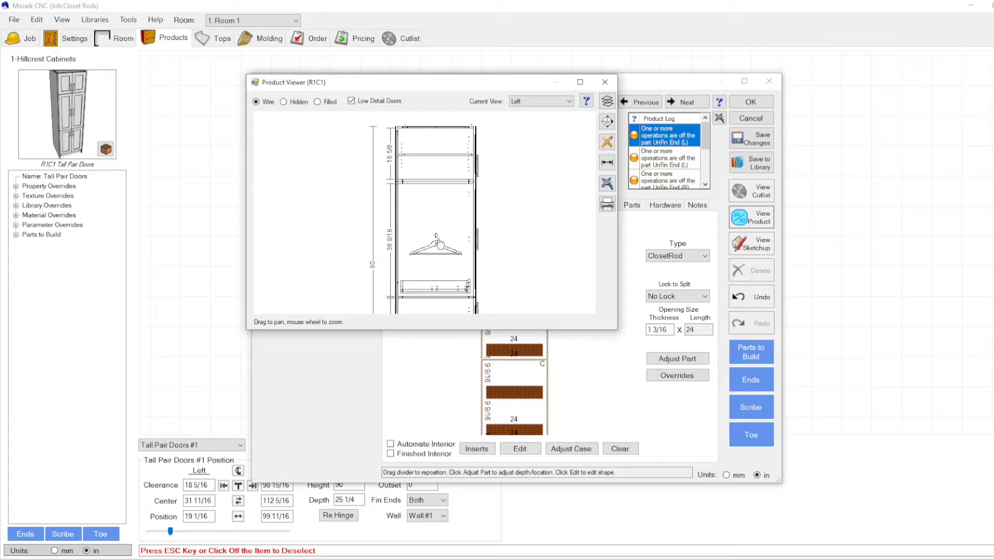
pyautogui.scroll(8, 436, 242)
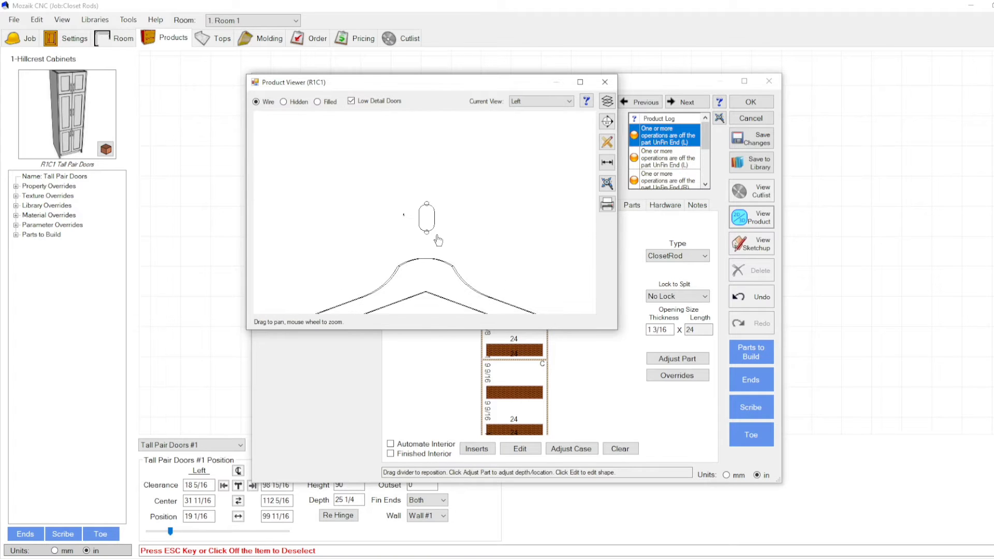
pyautogui.scroll(2, 415, 236)
pyautogui.scroll(-2, 414, 235)
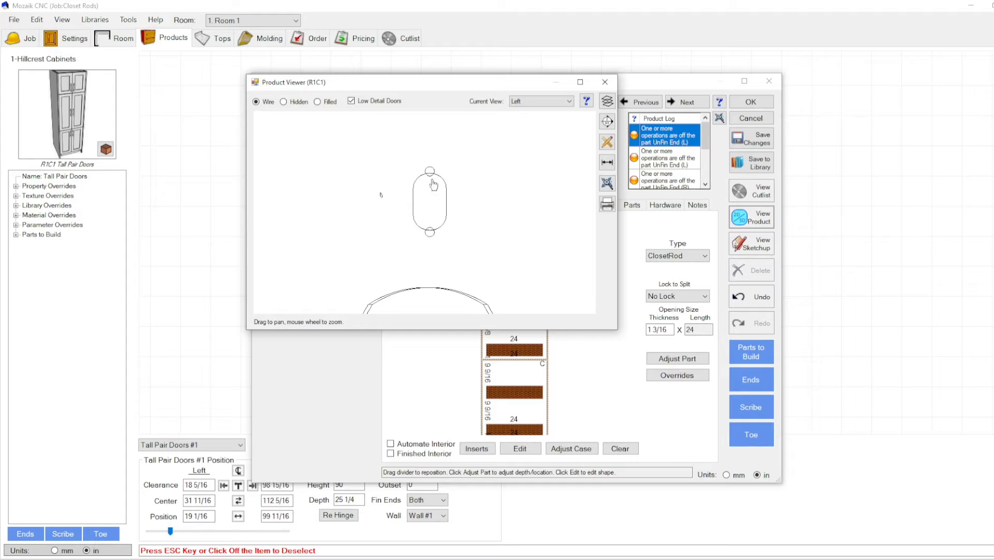
pyautogui.scroll(-2, 417, 231)
pyautogui.scroll(1, 580, 186)
pyautogui.scroll(-1, 559, 196)
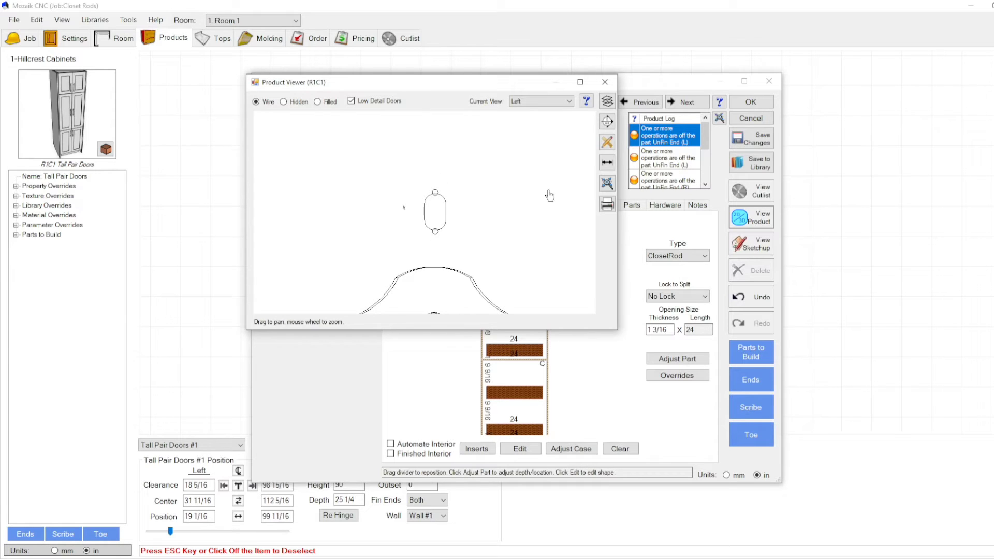
pyautogui.click(727, 474)
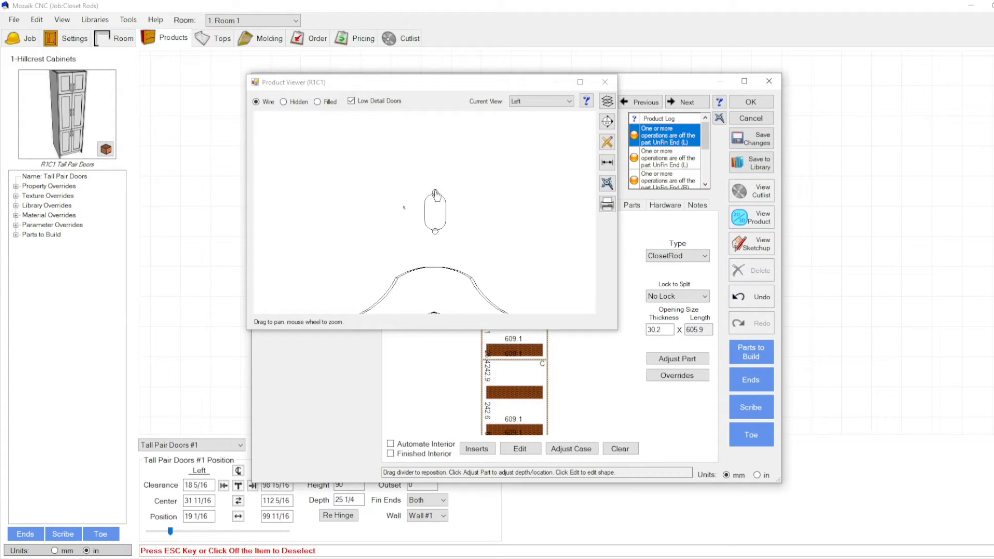
pyautogui.click(607, 162)
pyautogui.scroll(3, 460, 199)
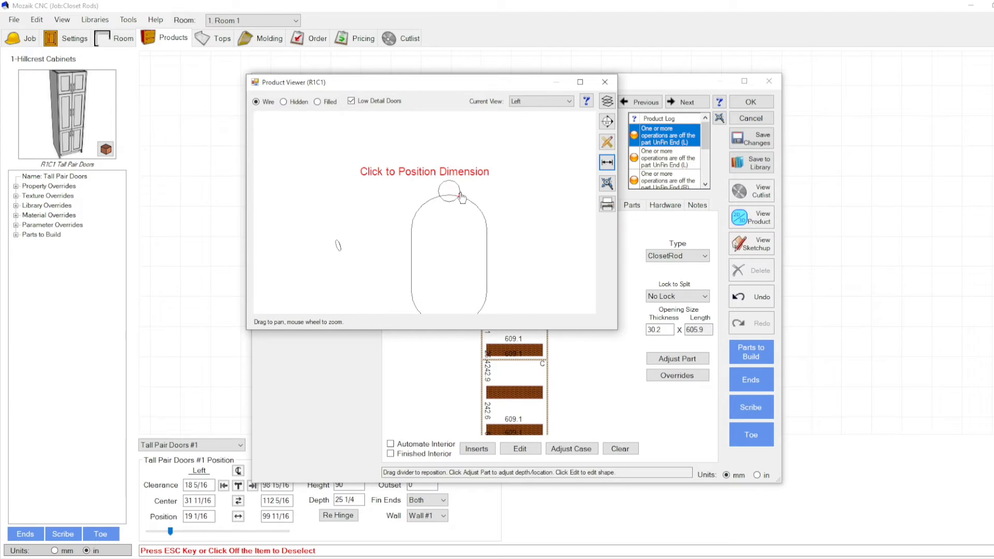
pyautogui.click(460, 196)
pyautogui.scroll(-3, 458, 207)
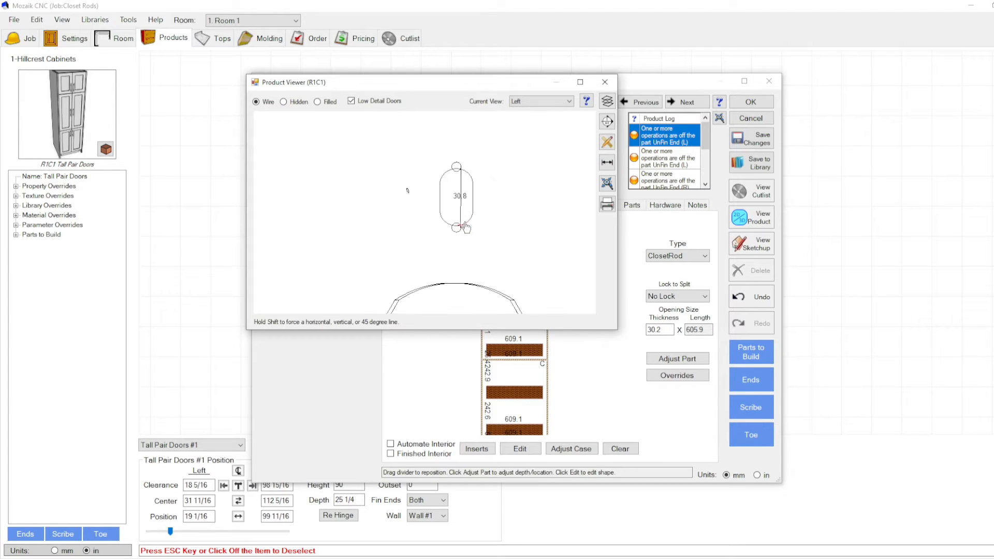
pyautogui.click(464, 229)
pyautogui.click(506, 225)
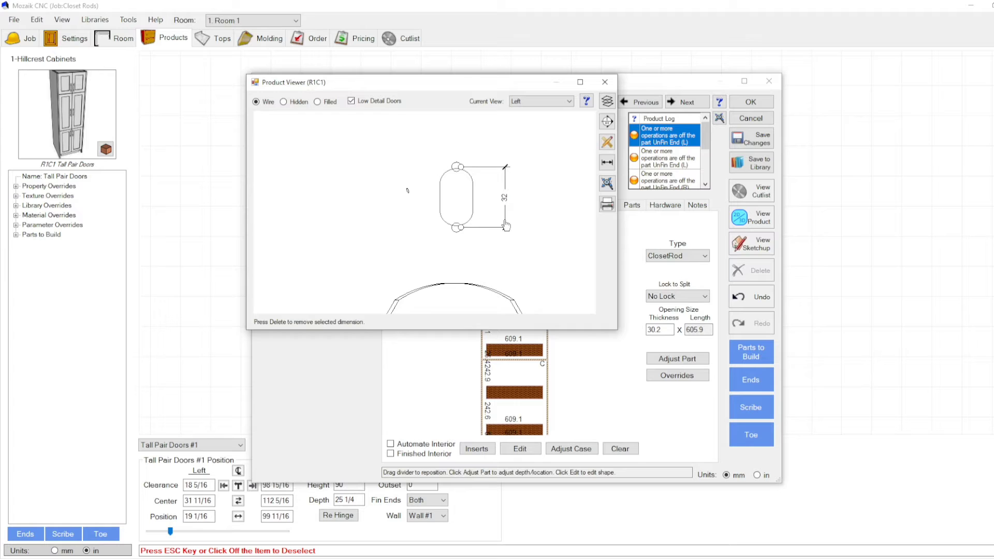
pyautogui.scroll(-3, 439, 205)
pyautogui.scroll(-4, 423, 204)
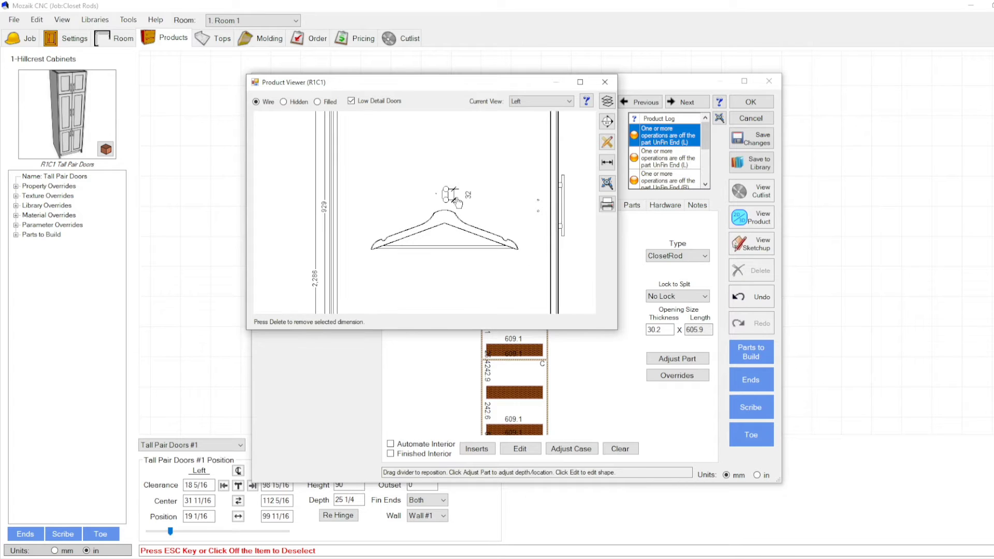
pyautogui.scroll(3, 449, 194)
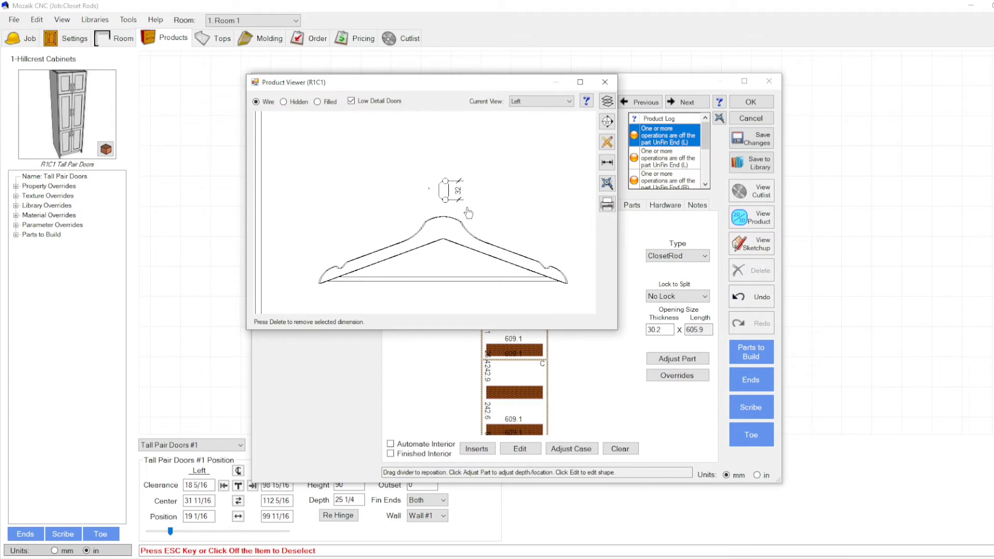
pyautogui.scroll(3, 445, 192)
pyautogui.click(431, 199)
pyautogui.scroll(2, 435, 200)
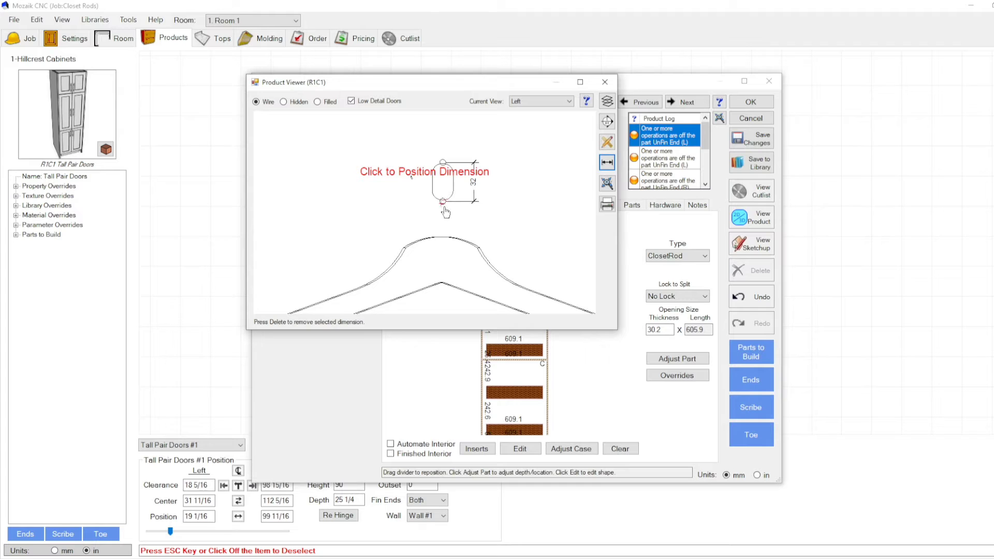
pyautogui.scroll(2, 441, 203)
pyautogui.click(441, 203)
pyautogui.scroll(-4, 432, 202)
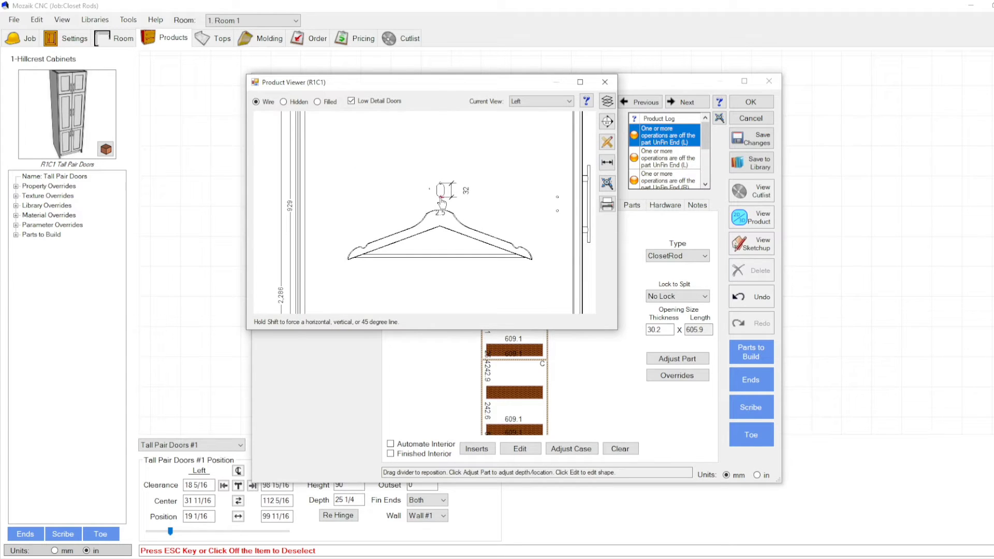
pyautogui.scroll(-2, 424, 198)
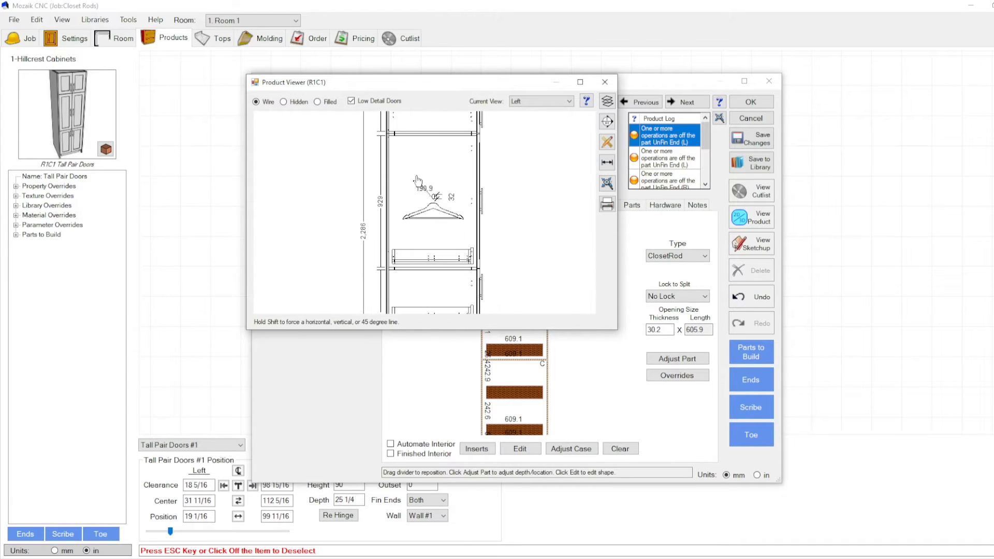
pyautogui.scroll(2, 395, 142)
pyautogui.scroll(3, 395, 142)
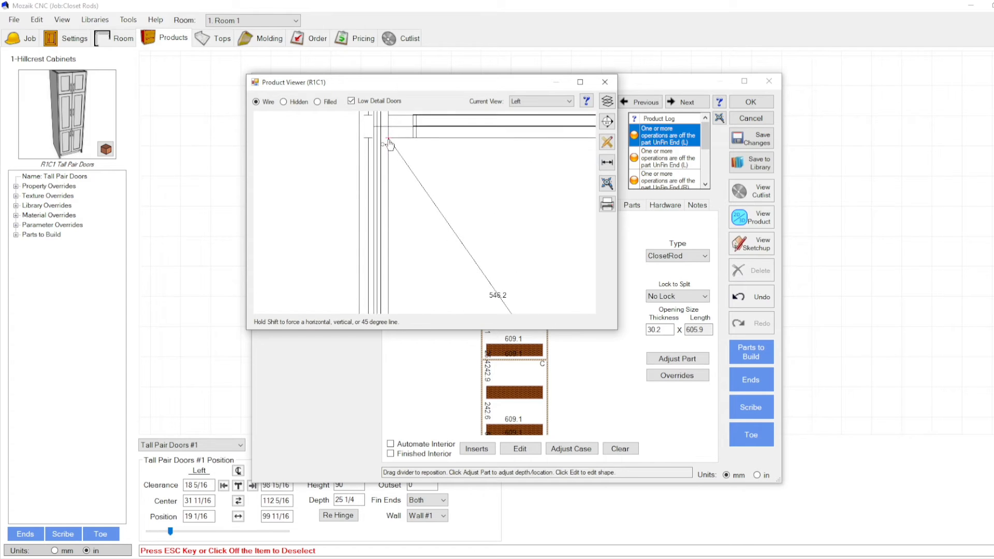
pyautogui.click(389, 137)
pyautogui.scroll(-3, 390, 136)
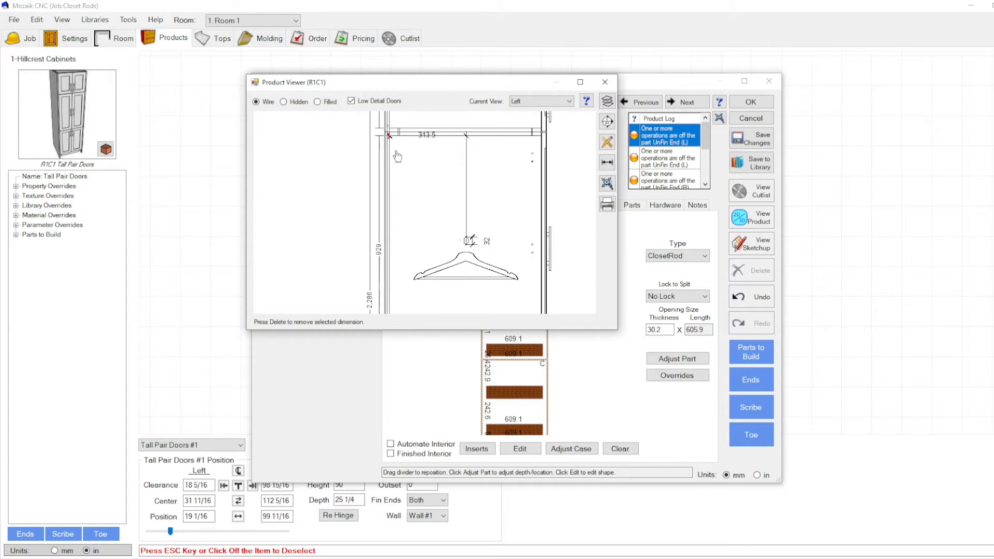
pyautogui.click(757, 475)
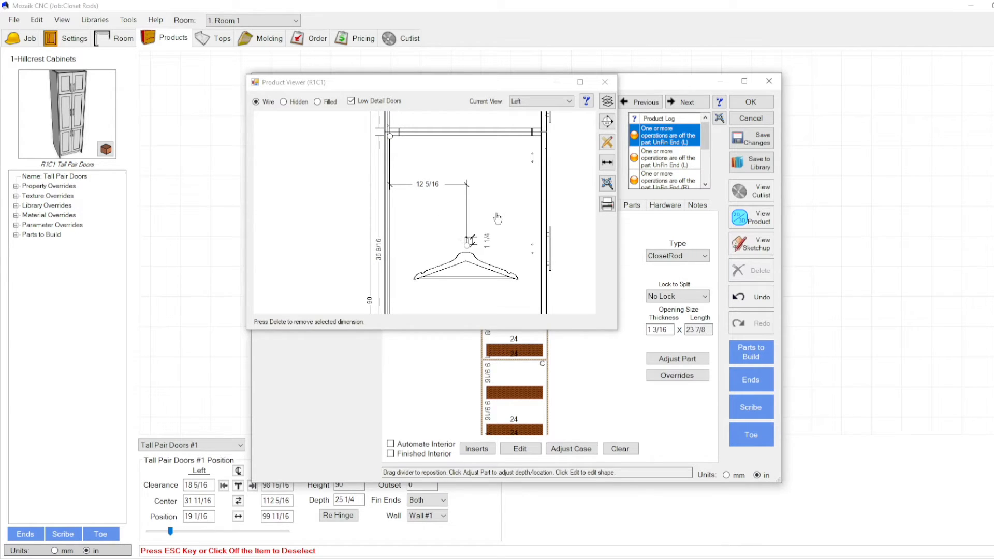
# - Close the product editor and set the job's closet rod to Oval Rod (w 32mm Boring)
pyautogui.click(605, 81)
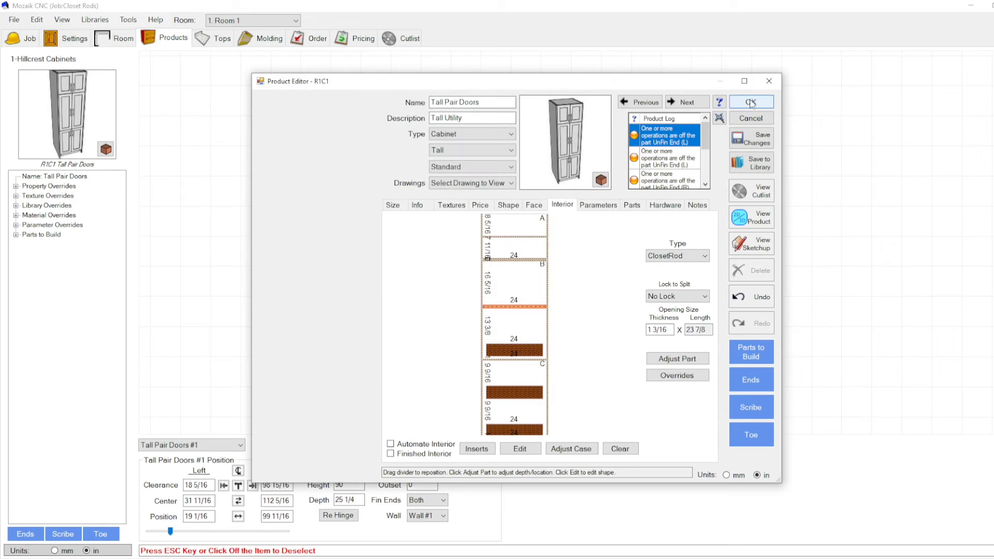
pyautogui.click(750, 102)
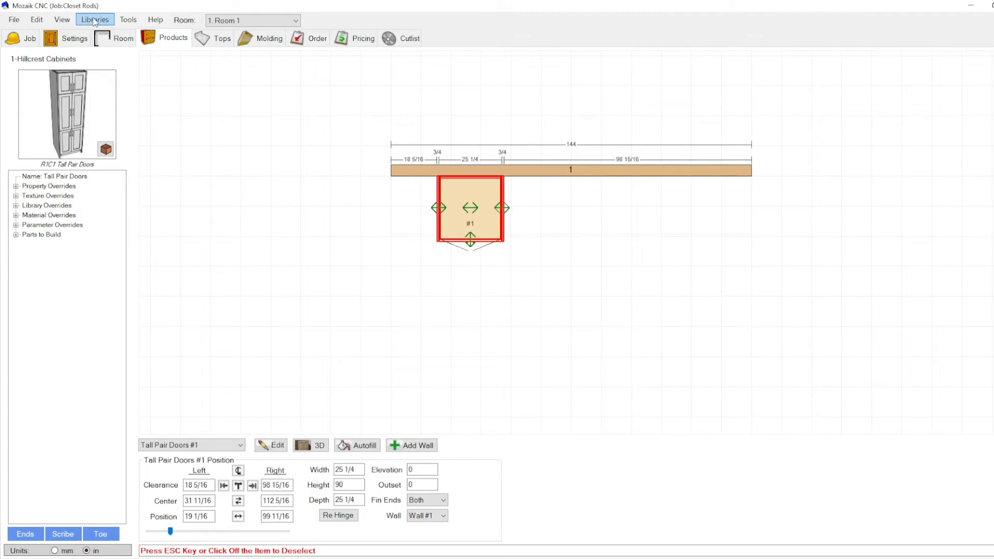
pyautogui.click(112, 20)
pyautogui.click(110, 32)
pyautogui.click(255, 183)
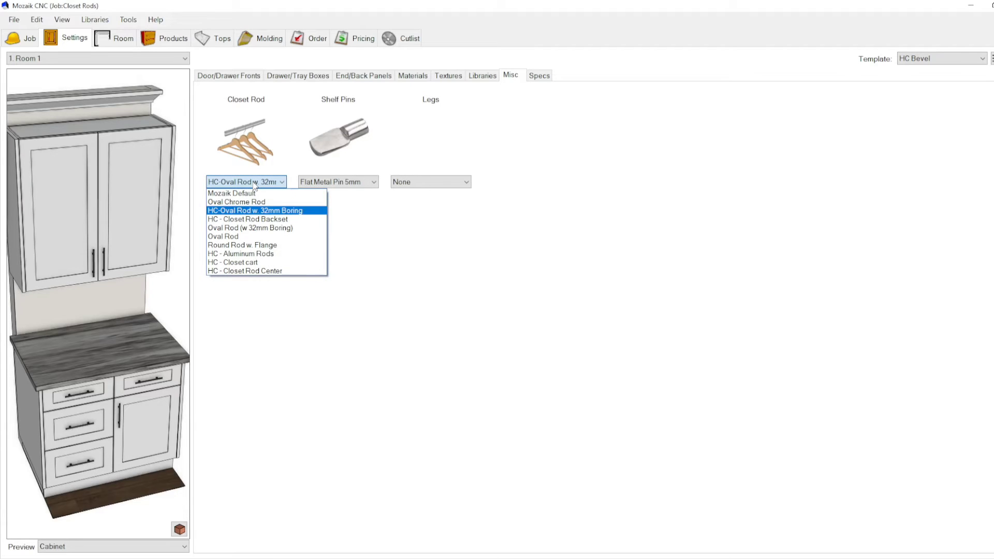
pyautogui.click(251, 228)
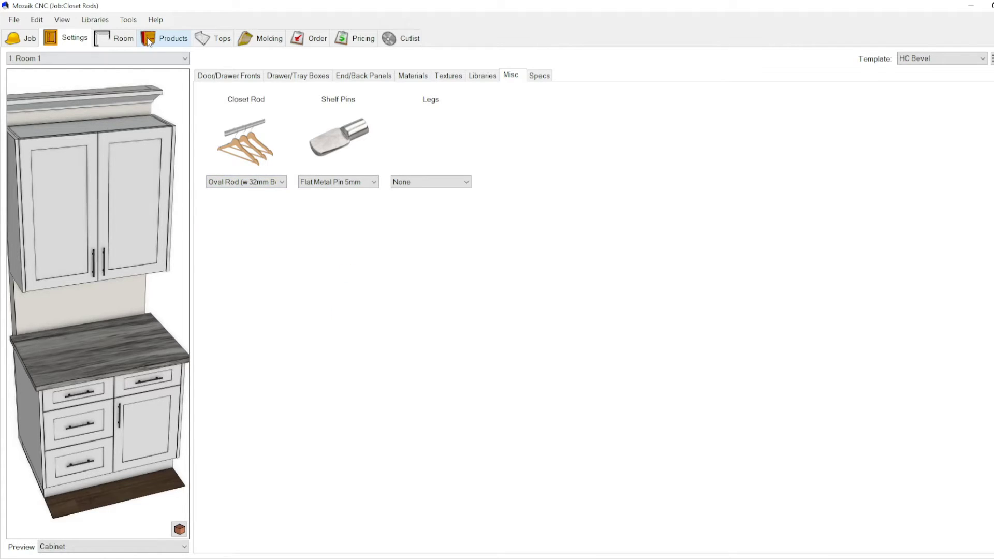
# - Preview the Tall Pair Doors cabinet and zoom in on the closet rod
pyautogui.click(171, 38)
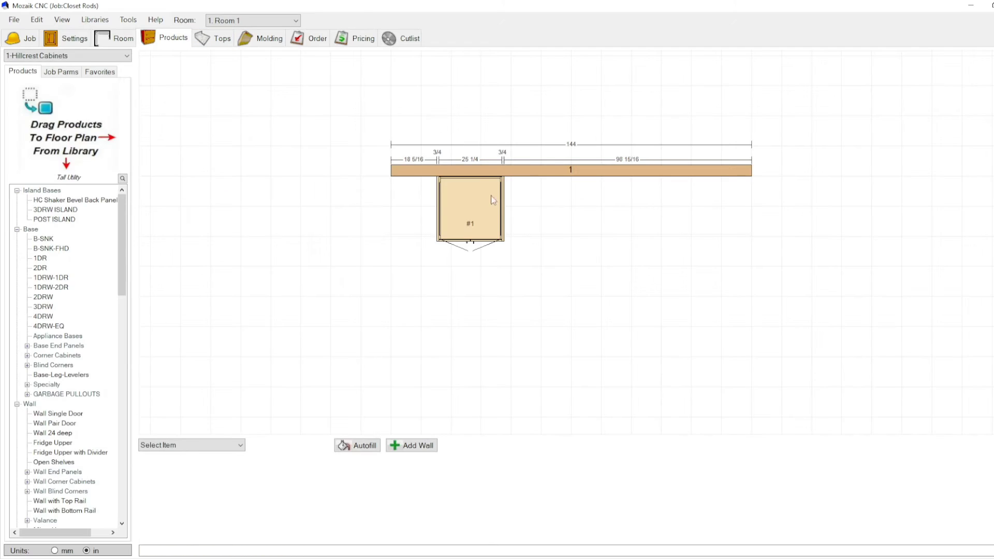
pyautogui.click(484, 214)
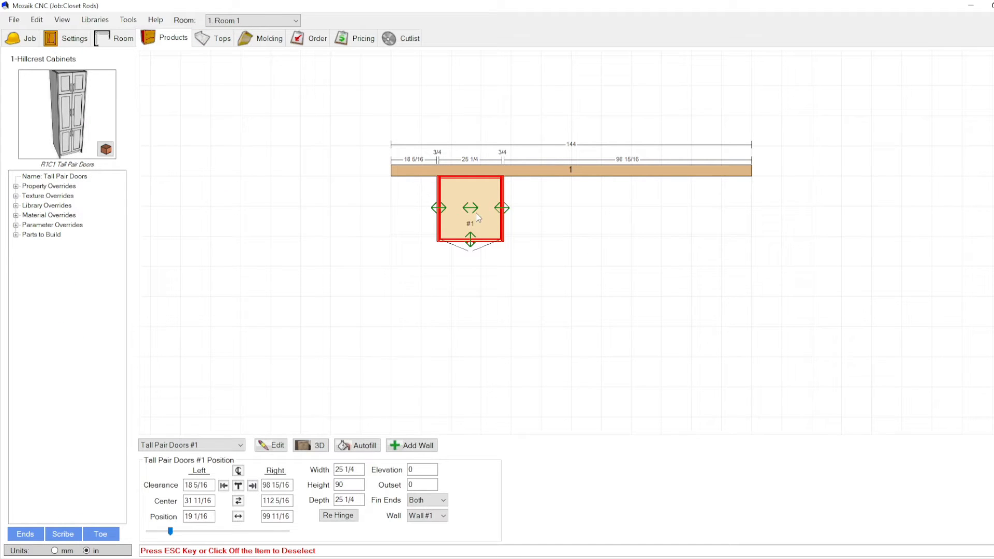
pyautogui.doubleClick(479, 207)
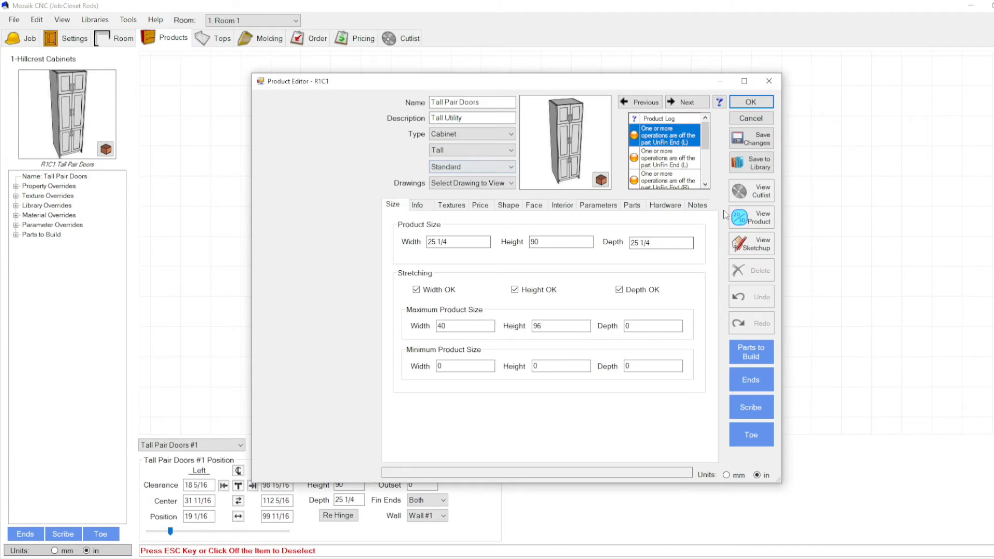
pyautogui.click(750, 218)
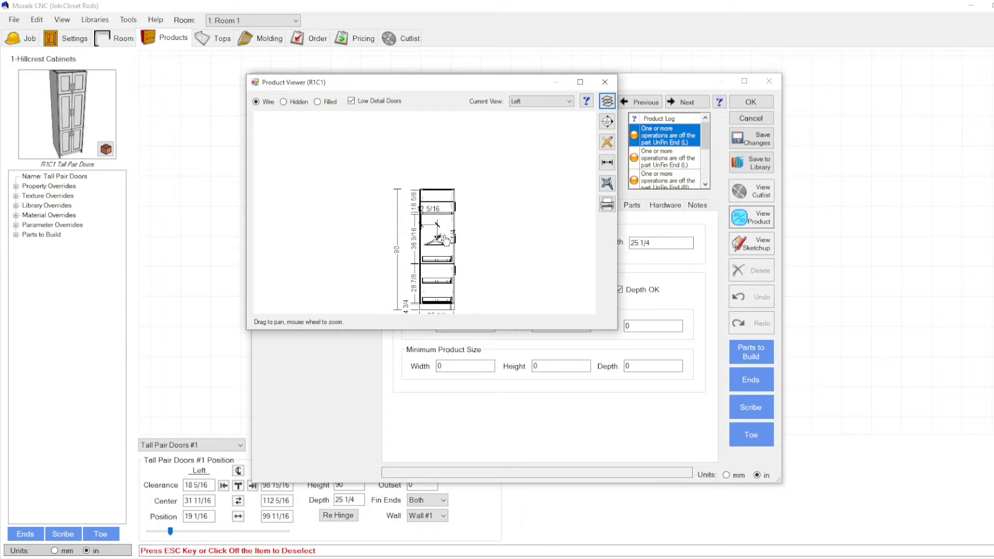
pyautogui.scroll(5, 445, 240)
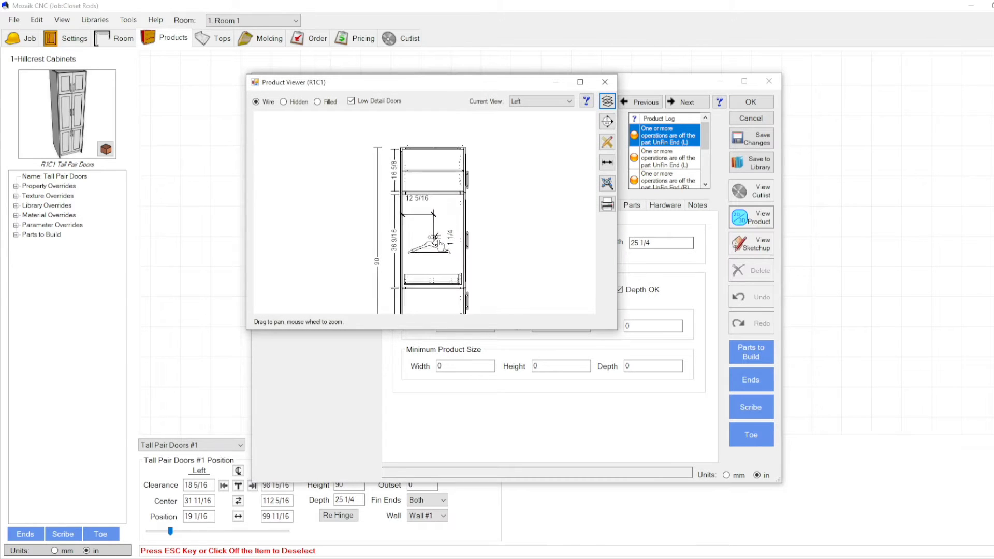
pyautogui.scroll(6, 439, 244)
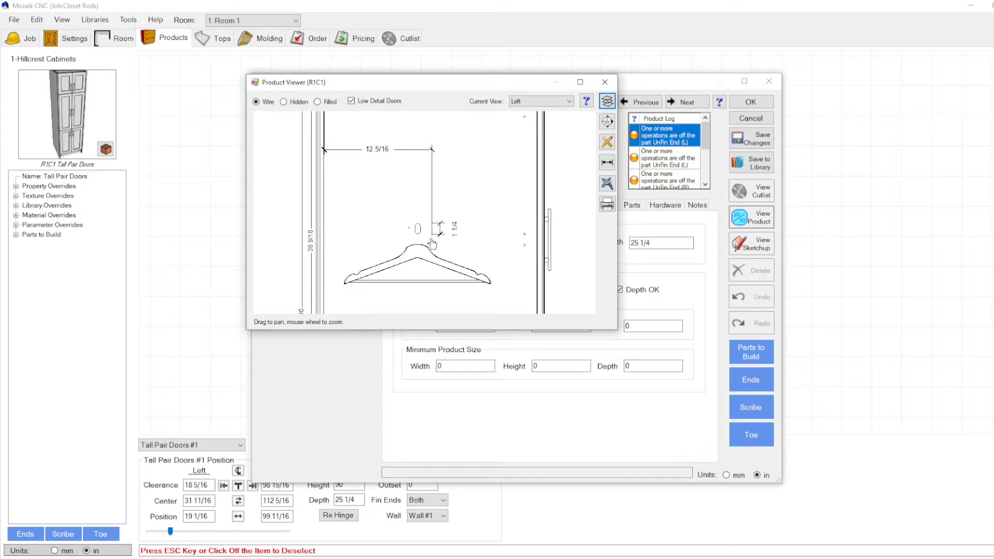
pyautogui.scroll(2, 418, 233)
pyautogui.scroll(3, 413, 231)
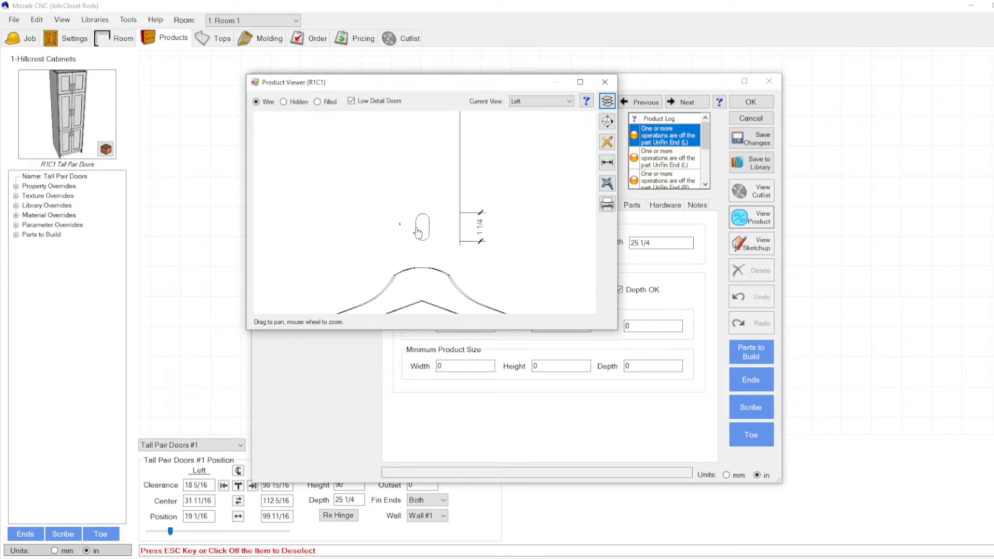
# - Delete the 1 1/4 and 12 5/16 dimensions from the rod drawing
pyautogui.click(480, 241)
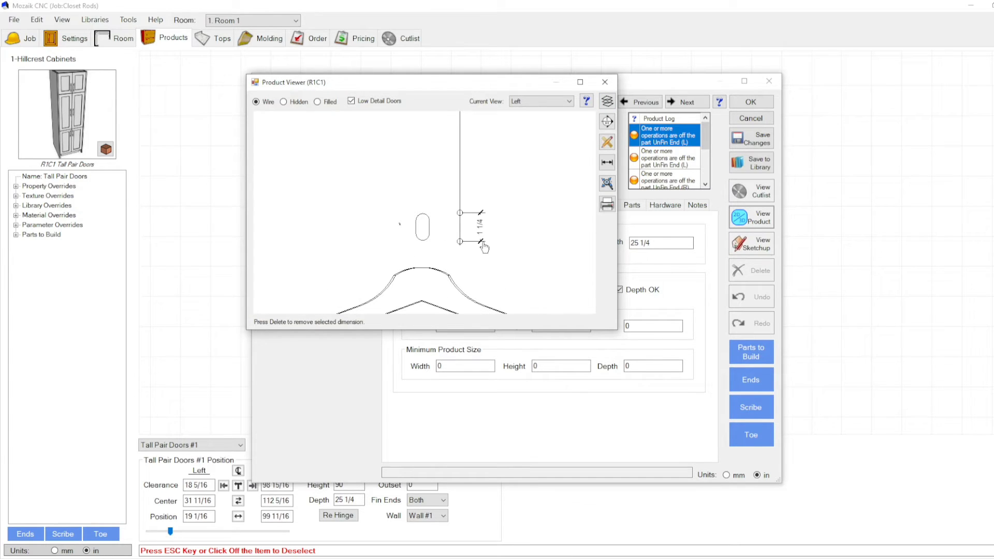
pyautogui.press('Delete')
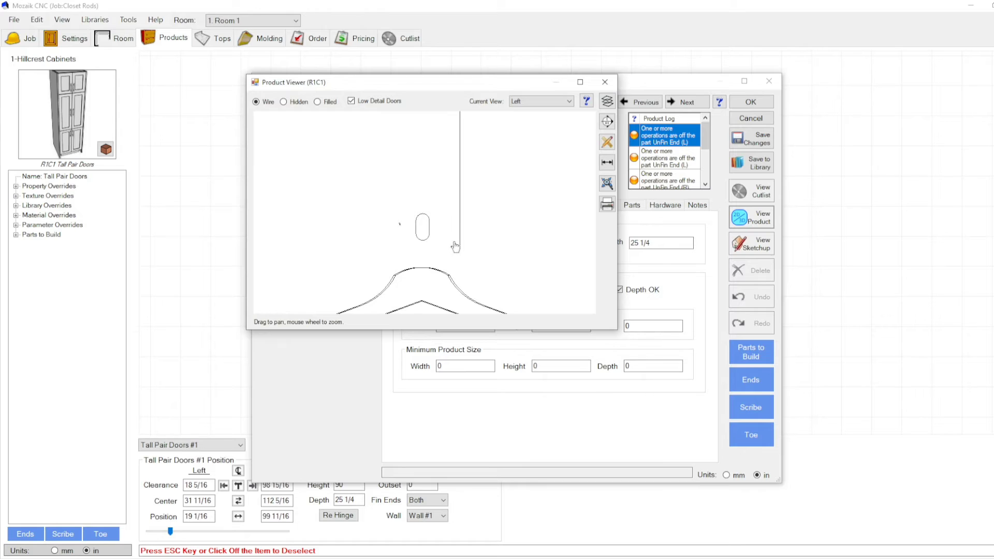
pyautogui.scroll(-2, 445, 248)
pyautogui.click(438, 177)
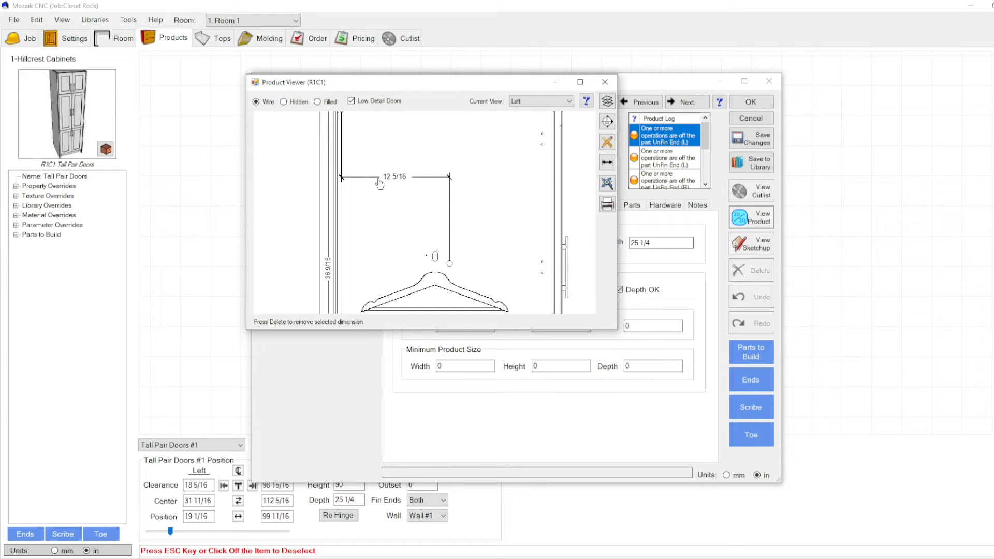
pyautogui.press('Delete')
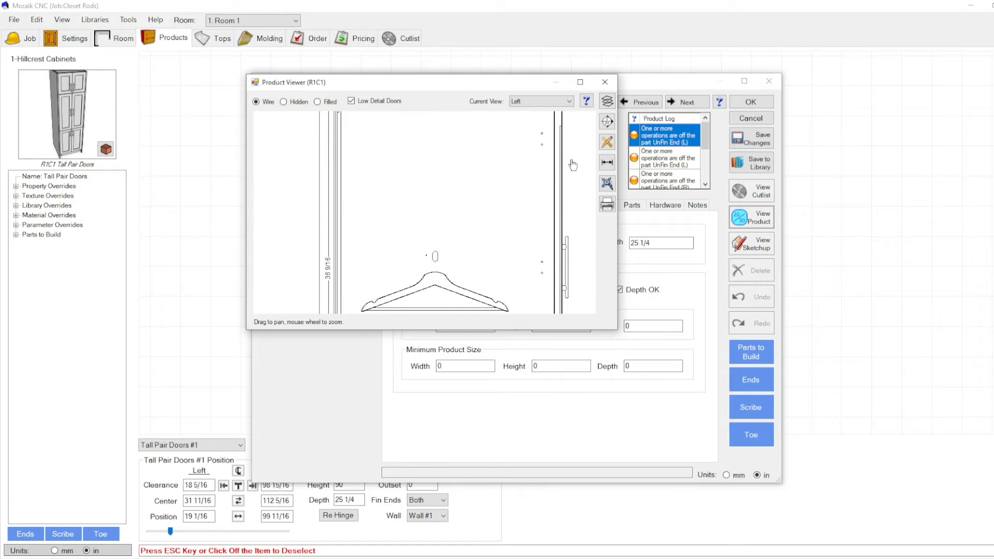
# - Open the Part Properties of the tall UnFin End (L) panel
pyautogui.click(604, 82)
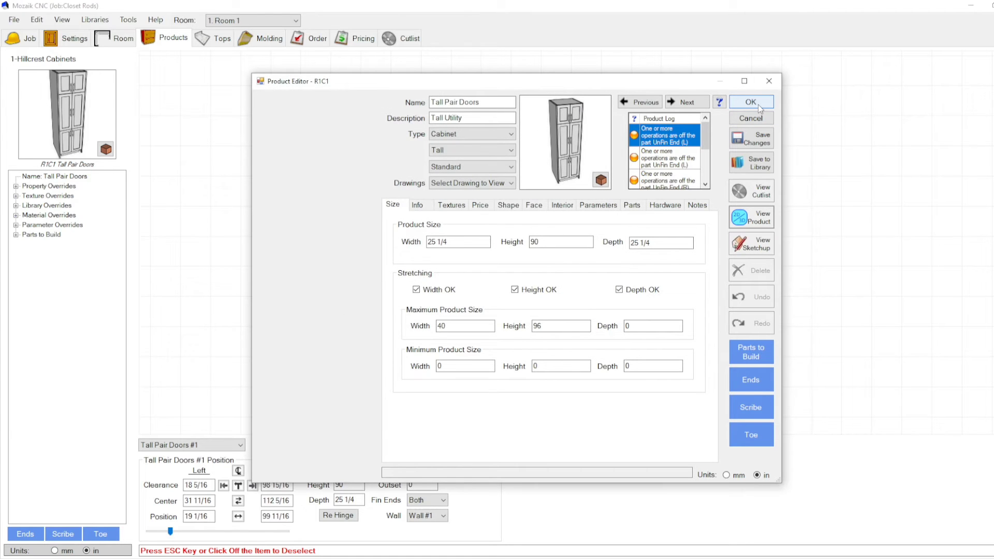
pyautogui.click(632, 205)
pyautogui.scroll(-8, 442, 385)
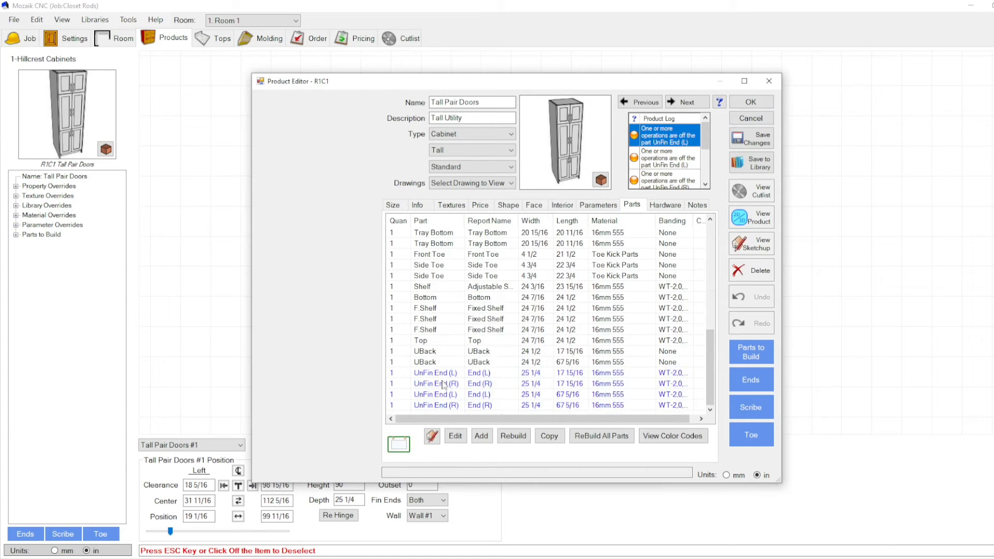
pyautogui.click(441, 374)
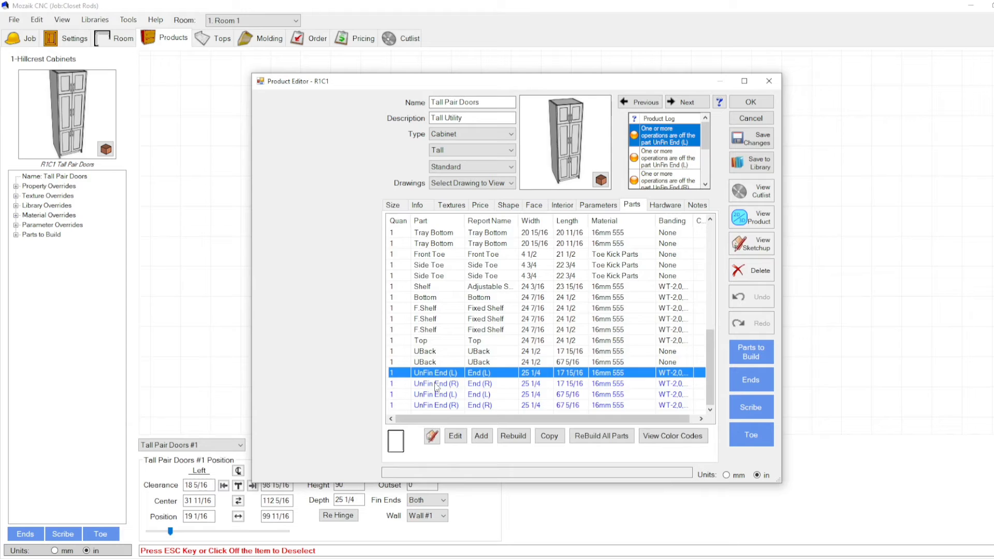
pyautogui.click(436, 385)
pyautogui.click(437, 395)
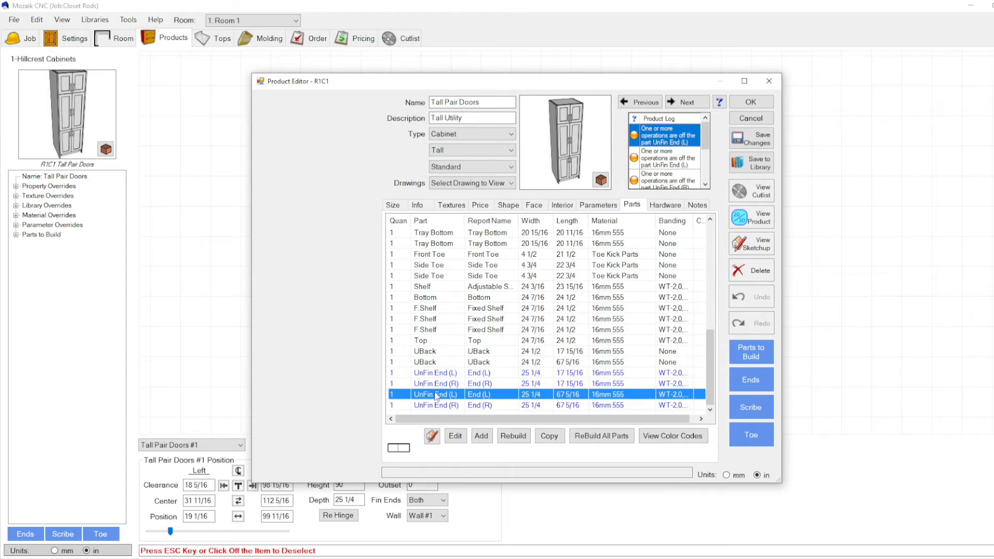
pyautogui.click(455, 436)
# - Save the end panel's operations despite the out-of-part warning and close the editors
pyautogui.click(480, 341)
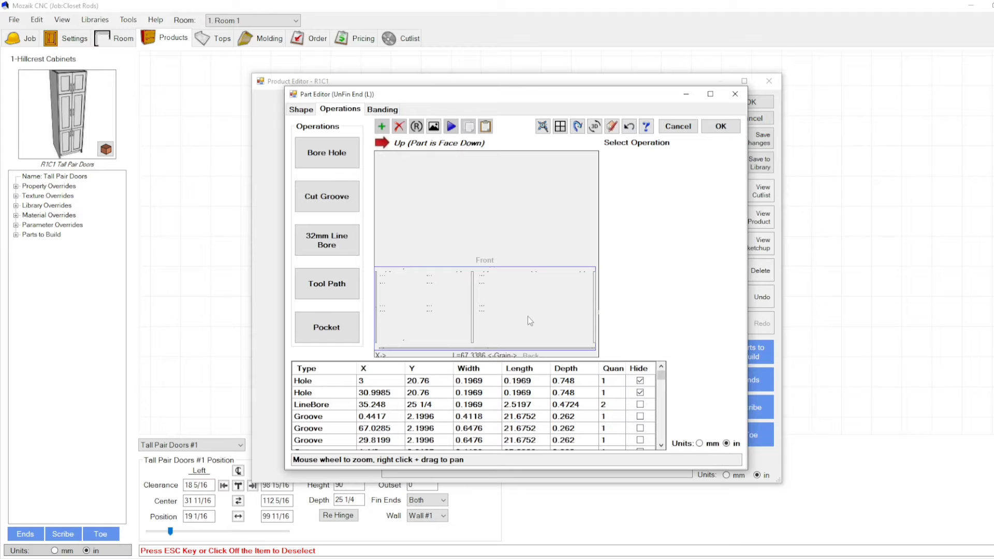
pyautogui.click(720, 127)
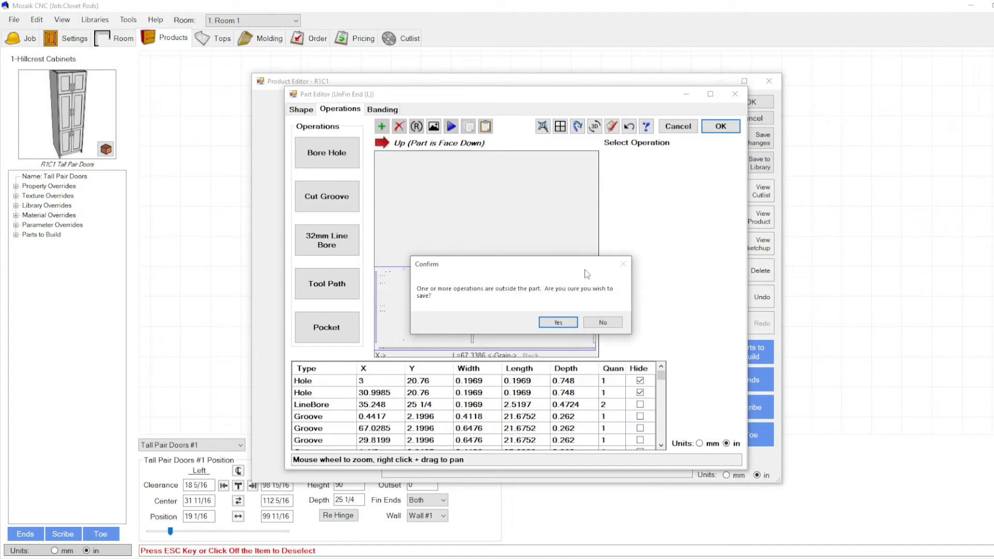
pyautogui.click(558, 322)
pyautogui.click(648, 219)
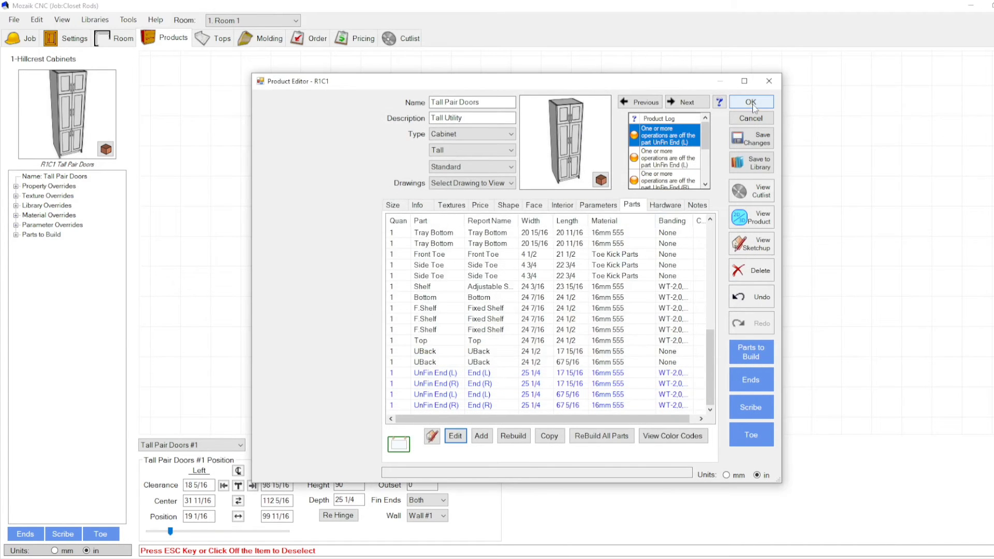
pyautogui.click(749, 102)
# - Reopen the Hardware library on Oval Rod (w 32mm Boring) and review its Line Bore settings
pyautogui.click(95, 20)
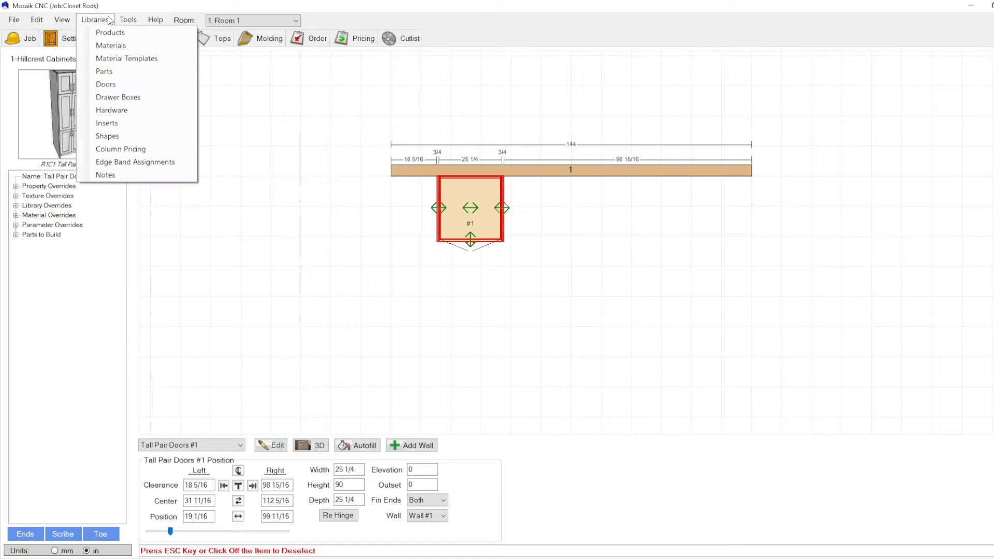
pyautogui.click(123, 110)
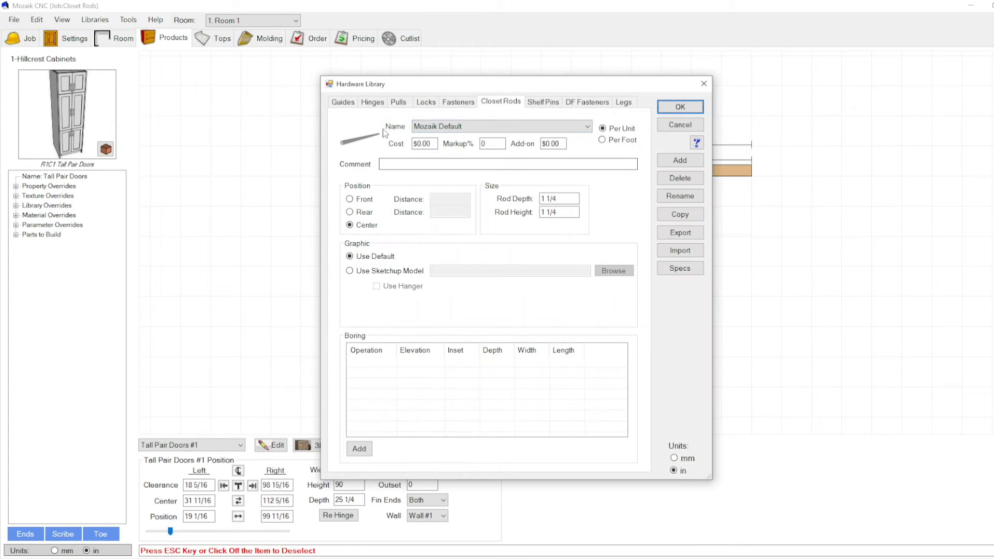
pyautogui.click(461, 130)
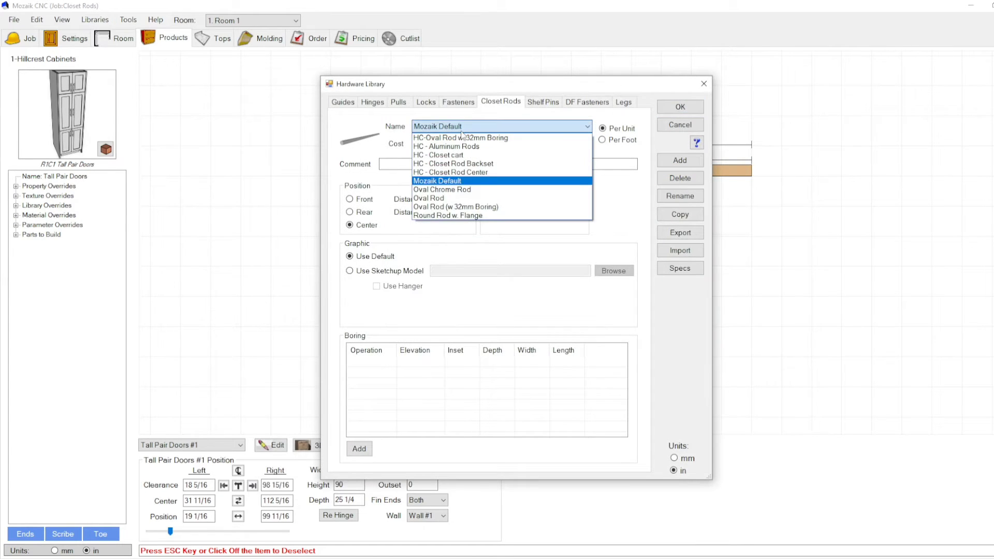
pyautogui.click(458, 207)
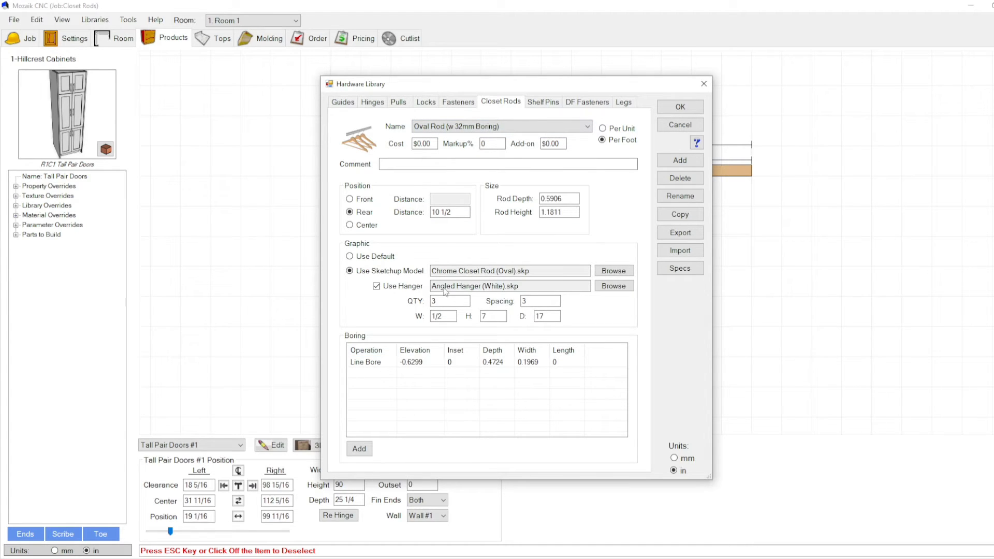
pyautogui.click(373, 363)
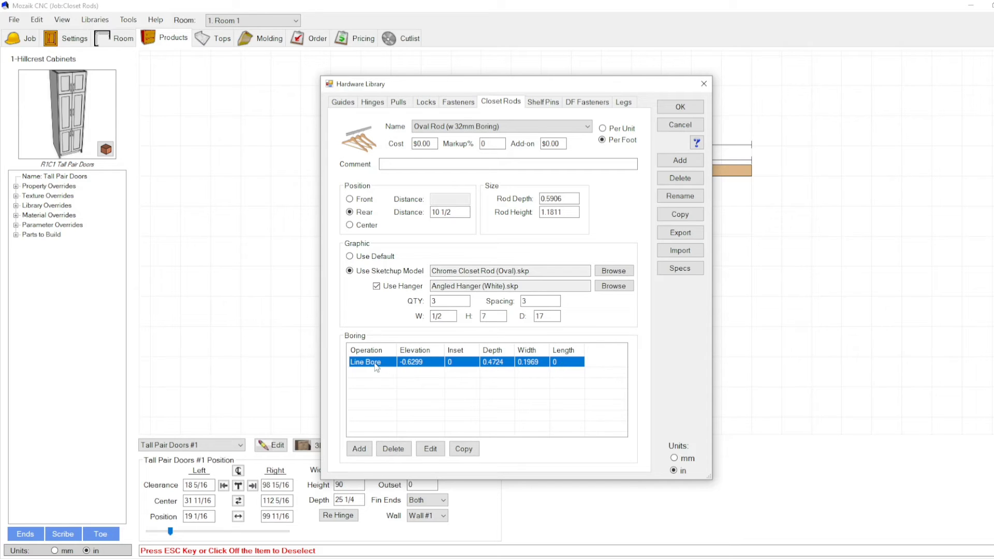
pyautogui.click(430, 449)
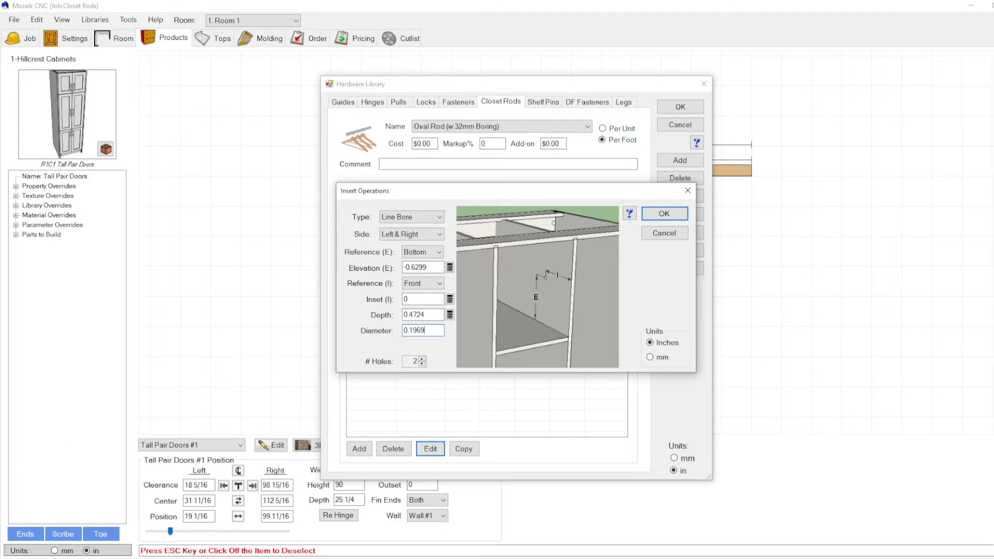
pyautogui.press('Return')
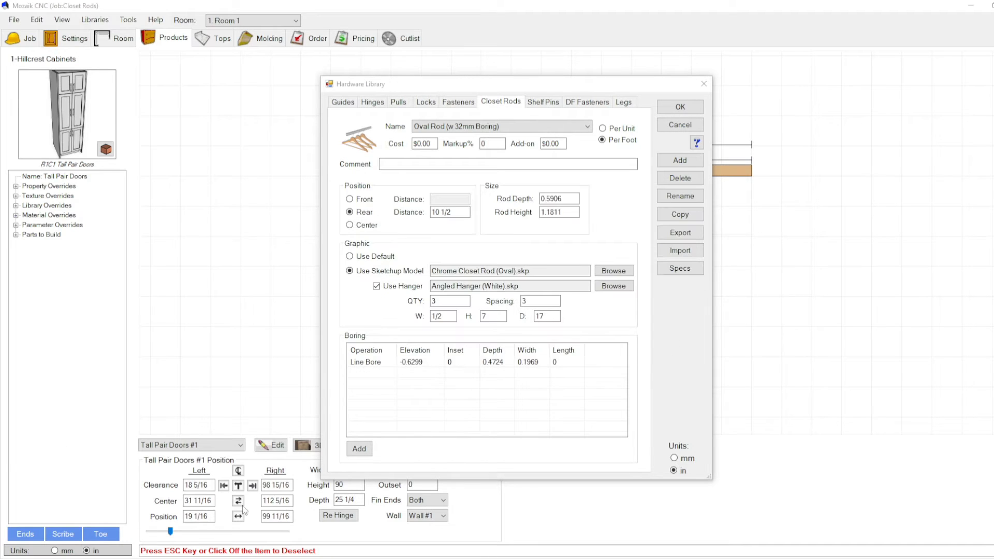
pyautogui.click(385, 366)
# - Set the Line Bore's elevation and inset references to Rod Center and save the library
pyautogui.click(431, 449)
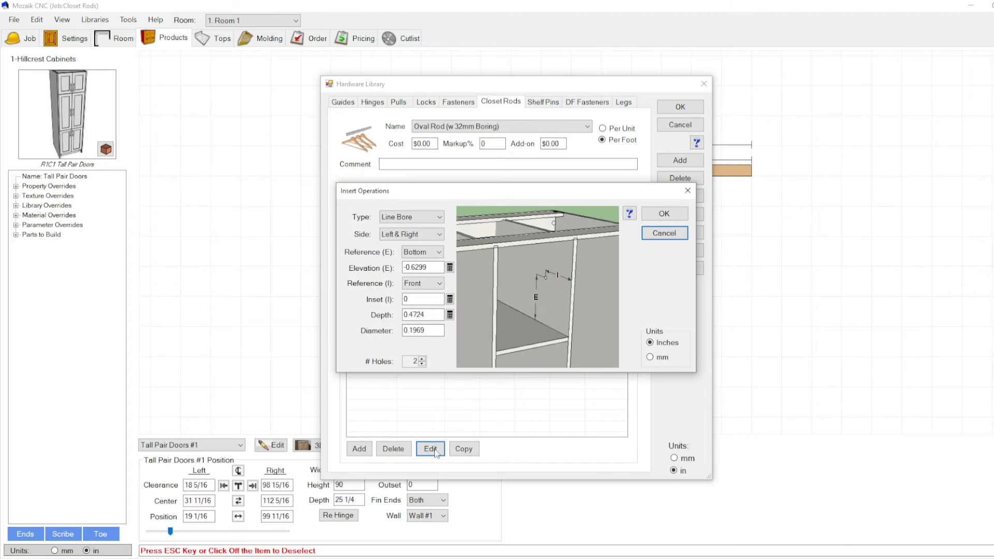
pyautogui.click(439, 252)
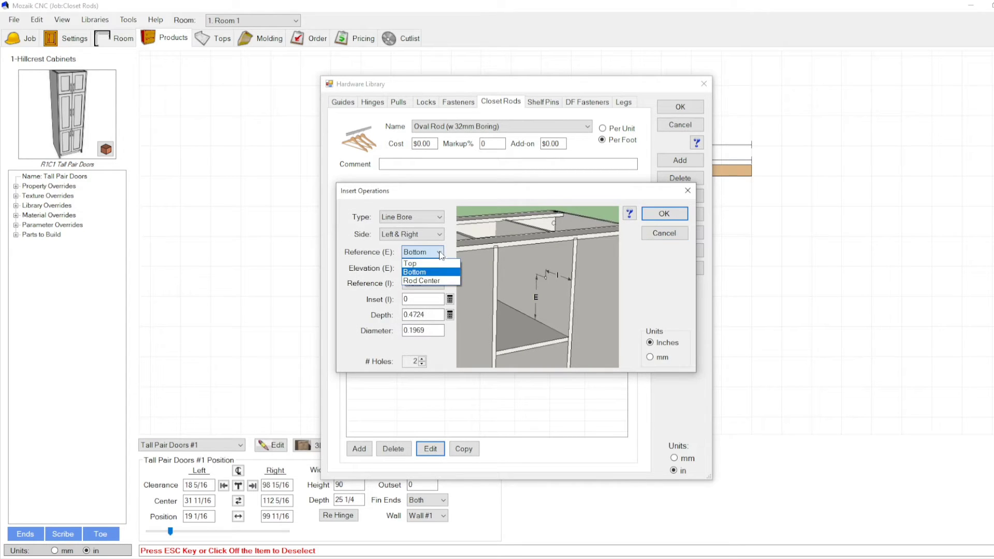
pyautogui.click(427, 282)
pyautogui.click(429, 284)
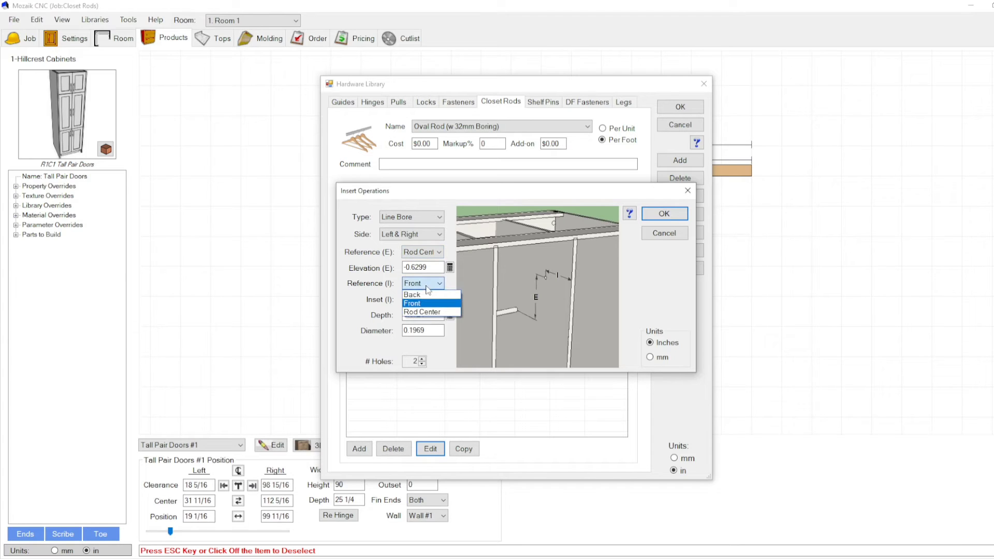
pyautogui.click(422, 312)
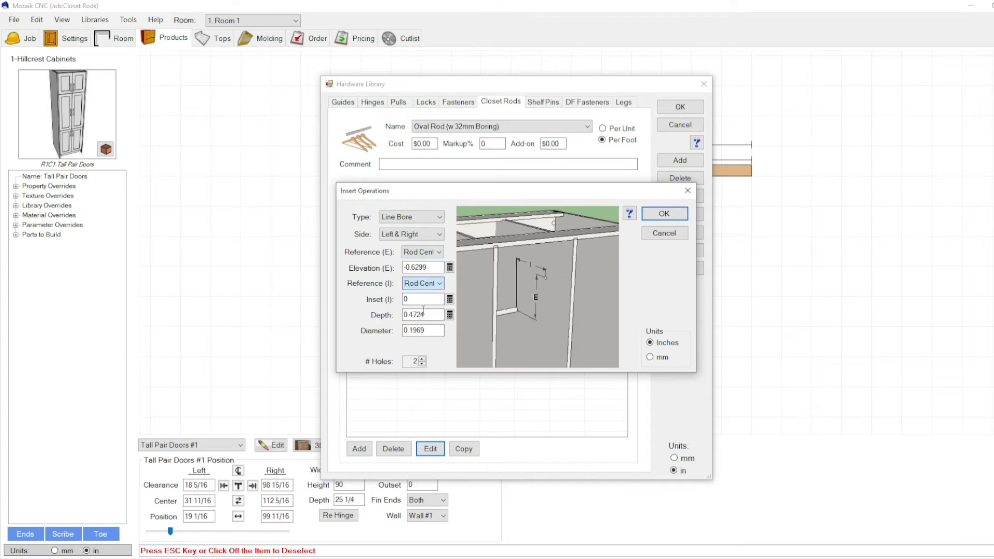
pyautogui.click(664, 214)
pyautogui.click(680, 108)
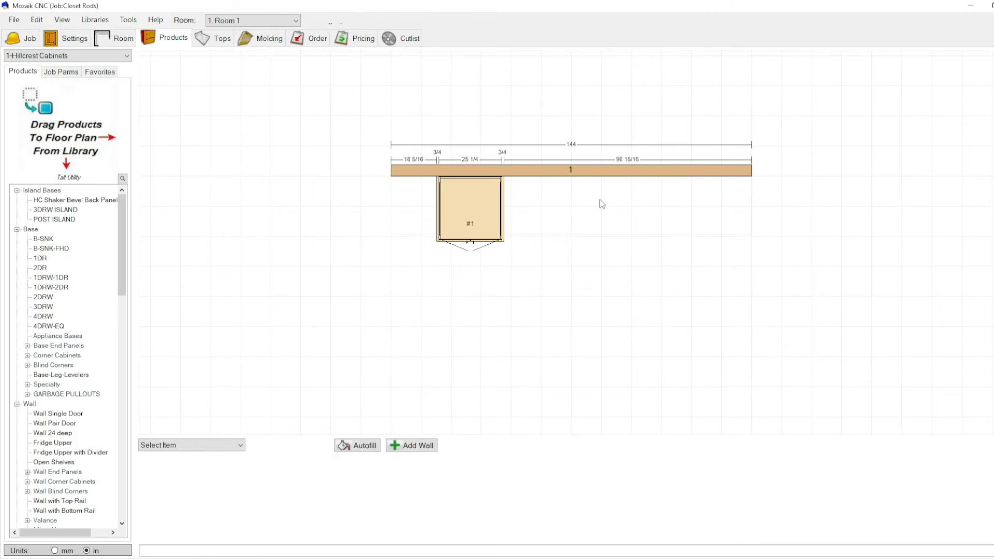
# - Open cabinet #1's interior sections in the Product Viewer drawing
pyautogui.click(465, 209)
pyautogui.doubleClick(471, 207)
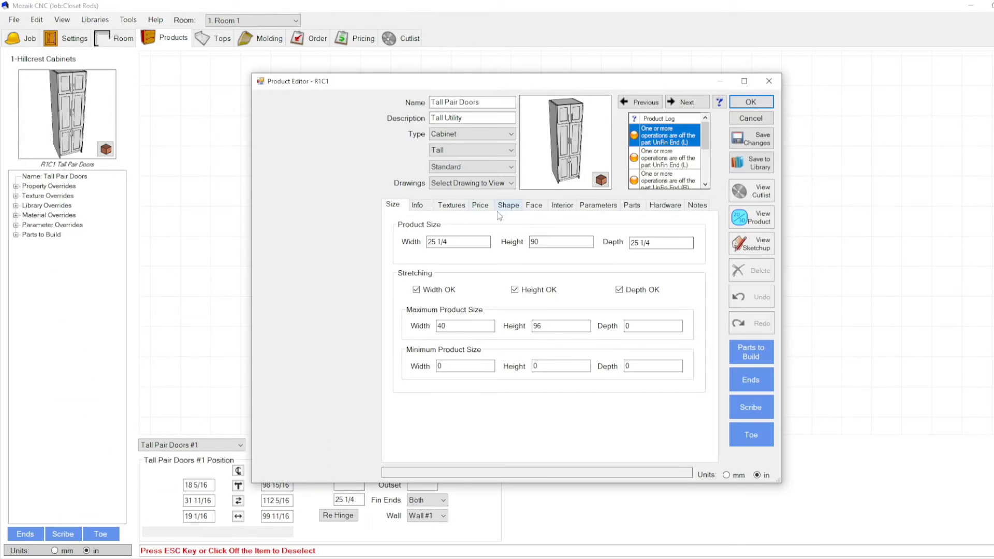
pyautogui.click(562, 205)
pyautogui.click(756, 221)
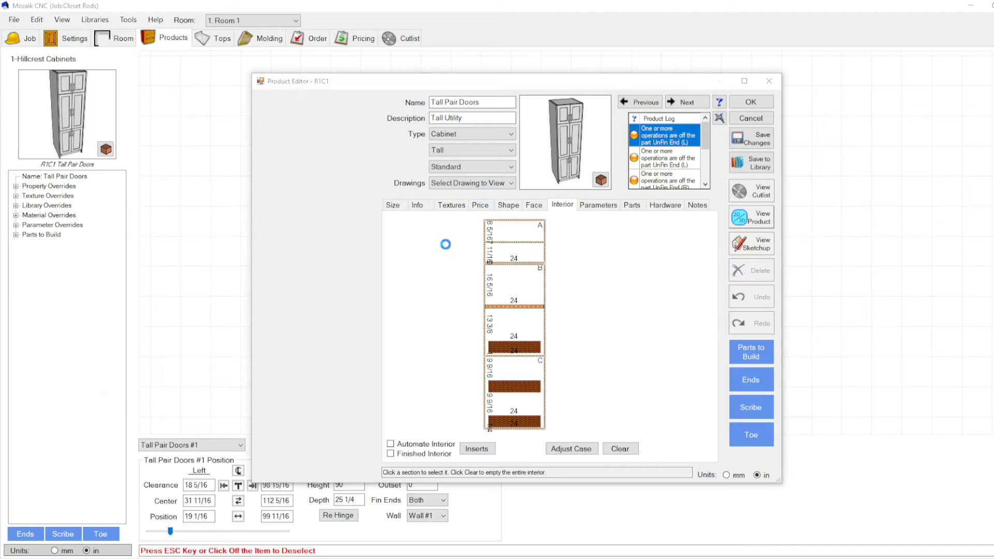
pyautogui.scroll(5, 439, 243)
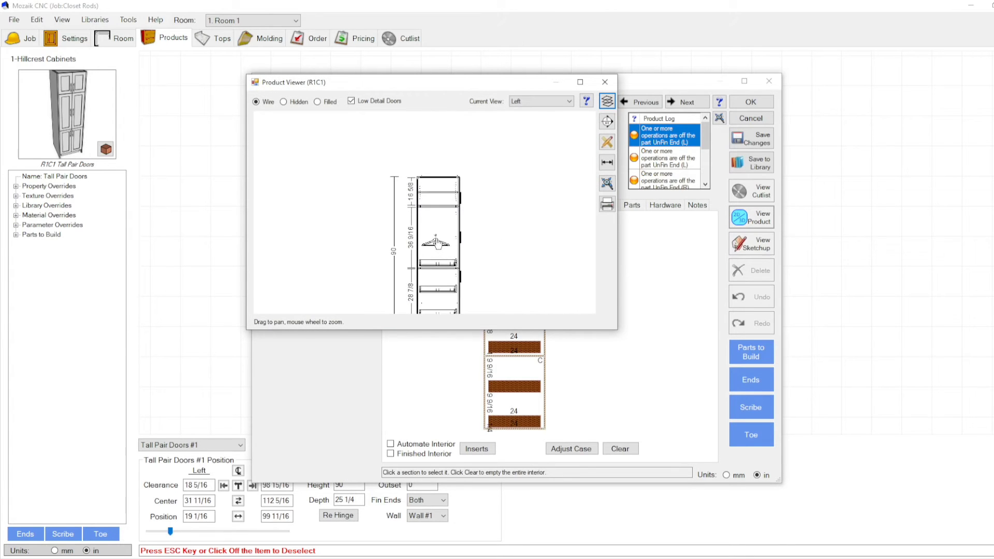
pyautogui.scroll(8, 436, 241)
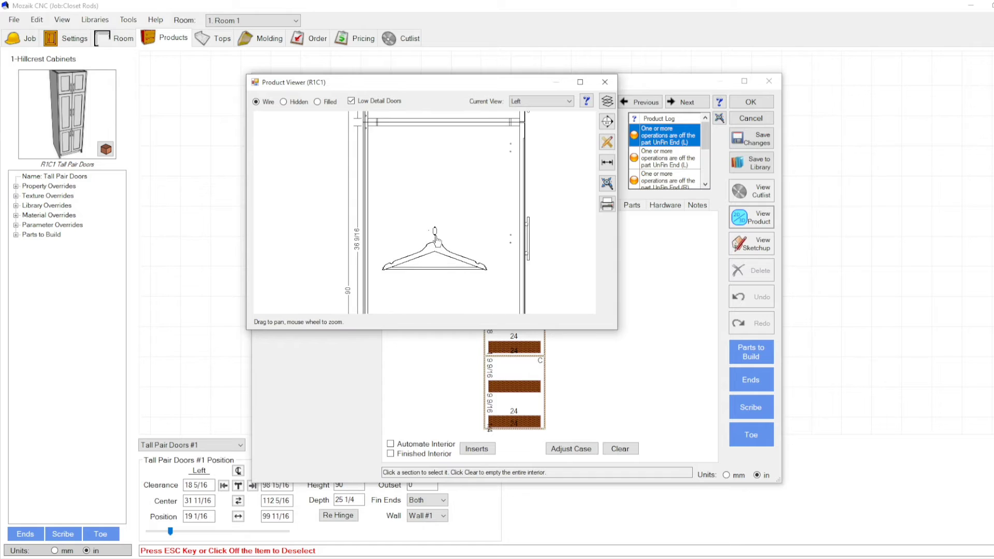
pyautogui.scroll(10, 437, 238)
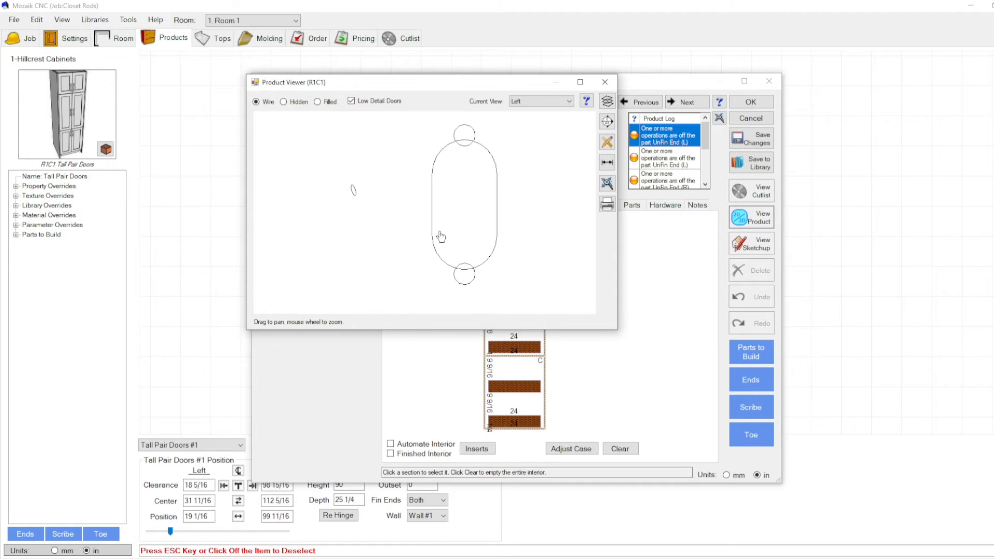
pyautogui.scroll(2, 518, 207)
pyautogui.scroll(-2, 458, 209)
pyautogui.scroll(-1, 393, 214)
pyautogui.scroll(1, 390, 212)
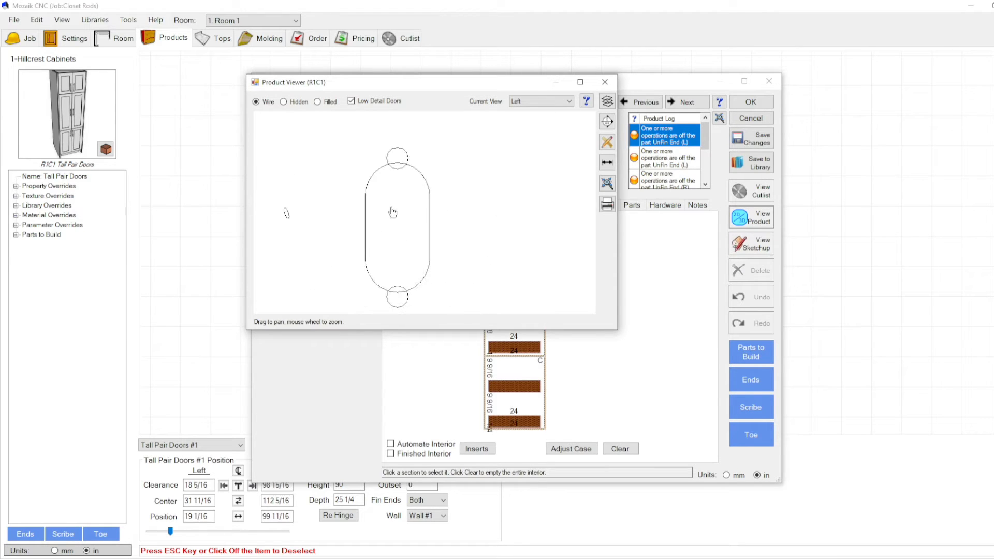
# - Dimension the oval rod's 1 1/4 height, then toggle units to millimetres and back to inches
pyautogui.click(606, 162)
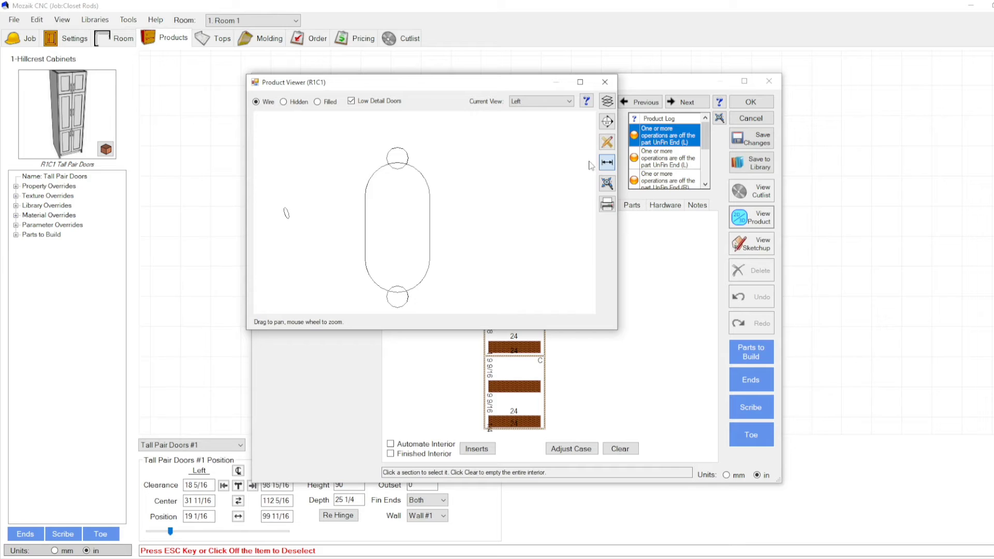
pyautogui.click(409, 161)
pyautogui.click(408, 296)
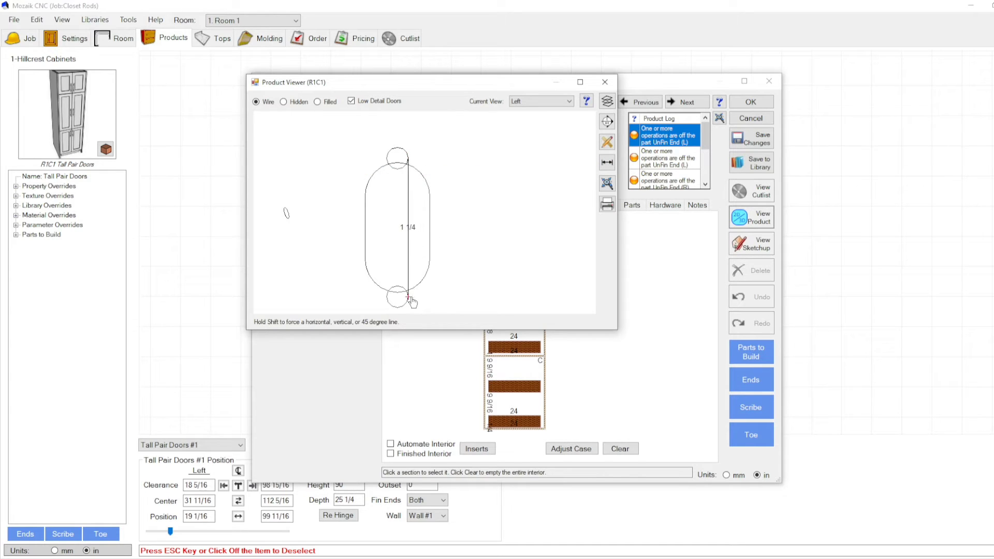
pyautogui.click(473, 297)
pyautogui.scroll(-3, 476, 269)
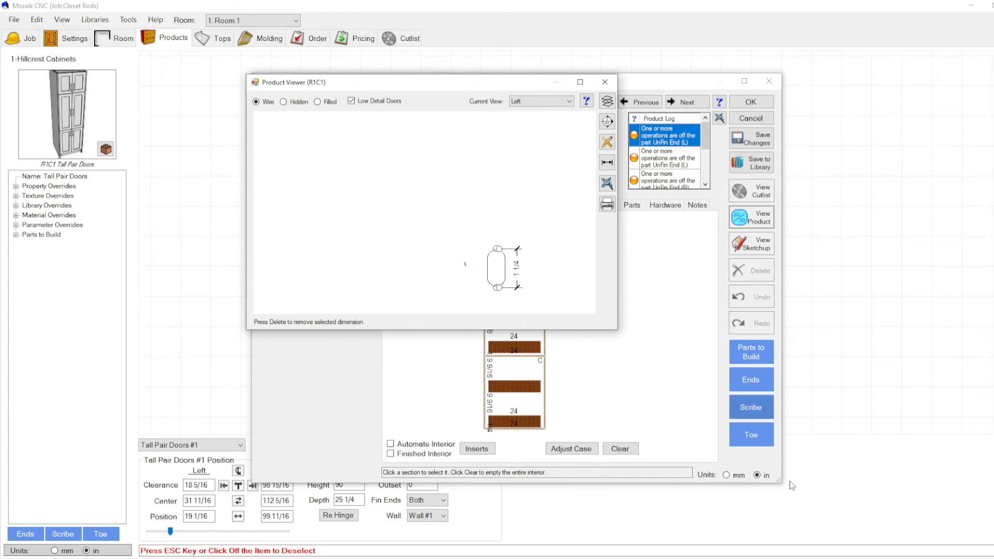
pyautogui.click(725, 475)
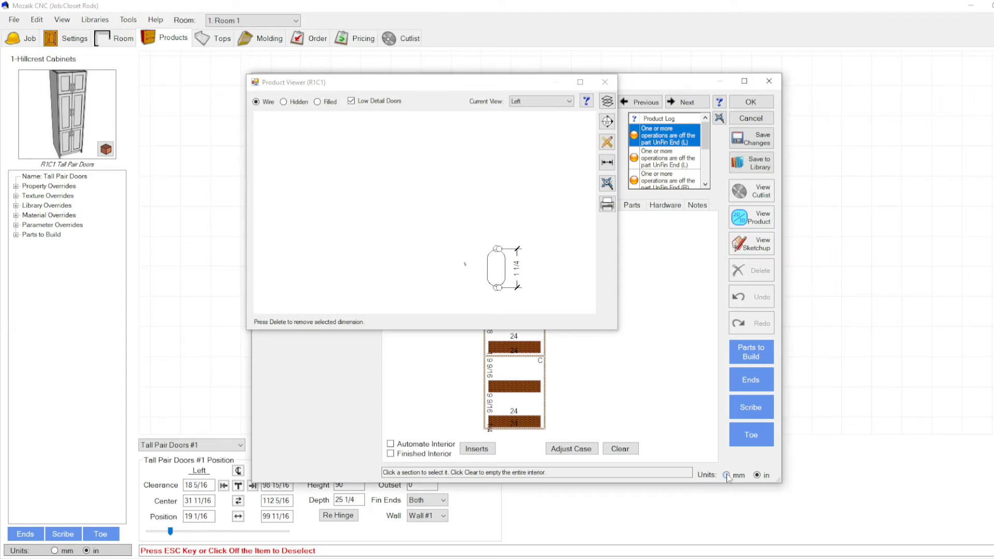
pyautogui.click(758, 475)
pyautogui.scroll(-3, 518, 266)
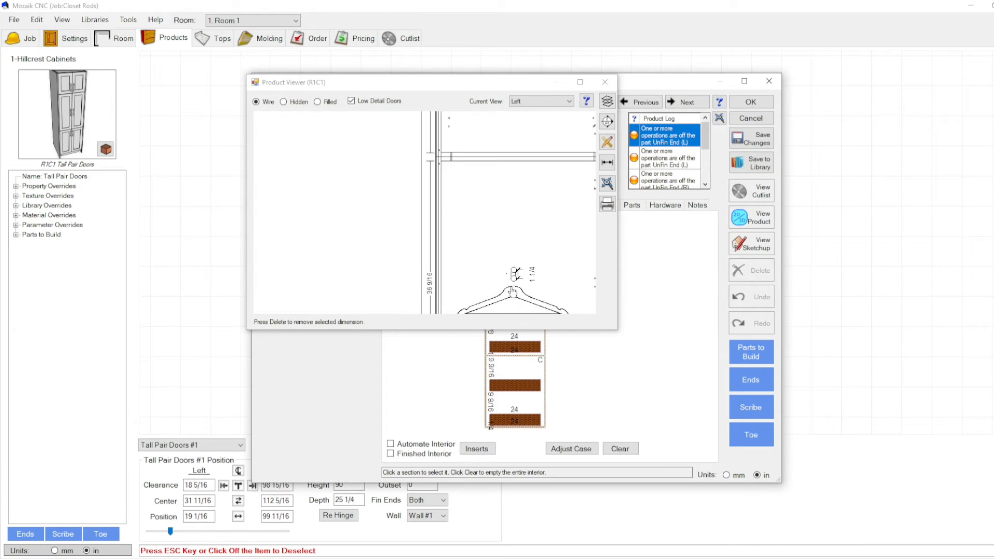
pyautogui.scroll(4, 520, 265)
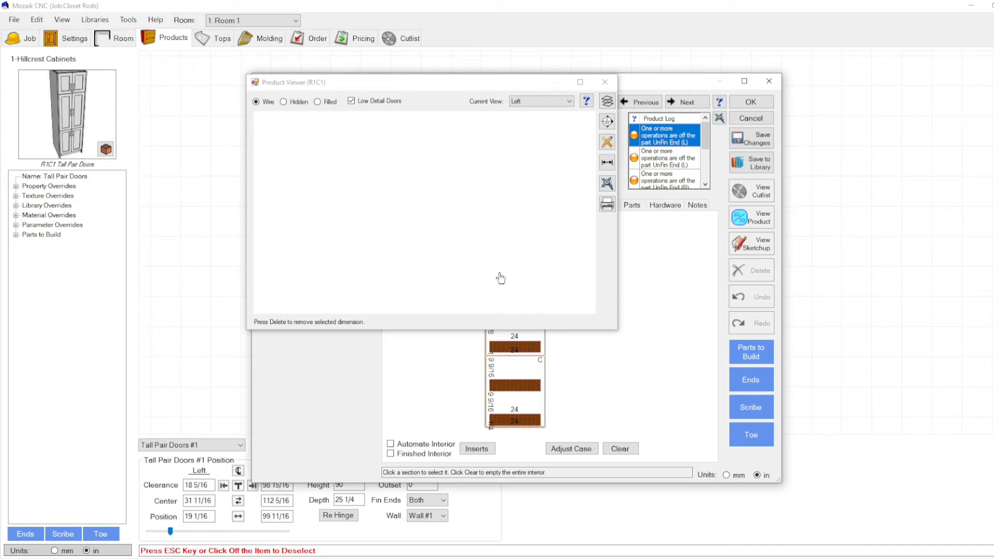
pyautogui.scroll(2, 491, 266)
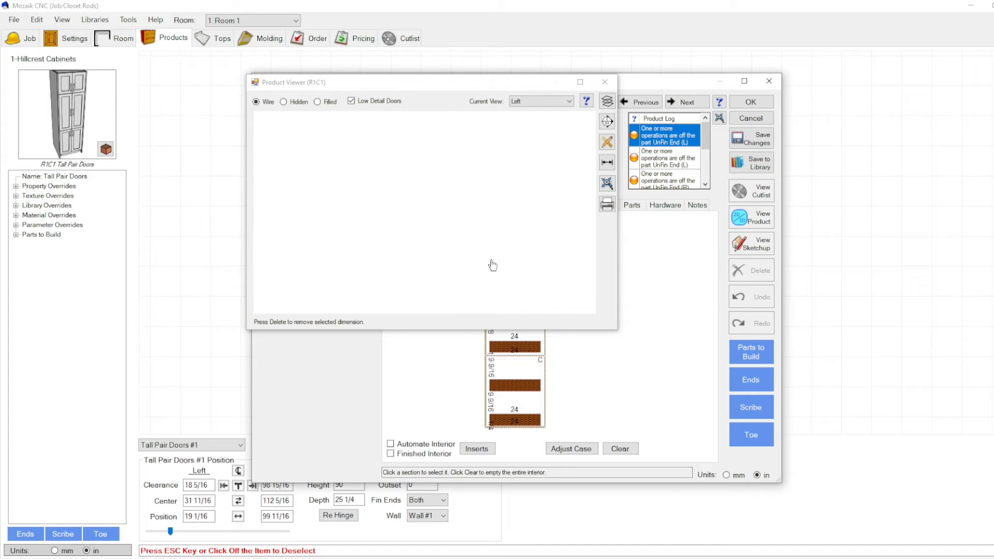
# - Dimension the 10 13/16 offset from the hanger hook to the inner edge, then close the viewer
pyautogui.click(606, 162)
pyautogui.click(492, 253)
pyautogui.scroll(-3, 491, 253)
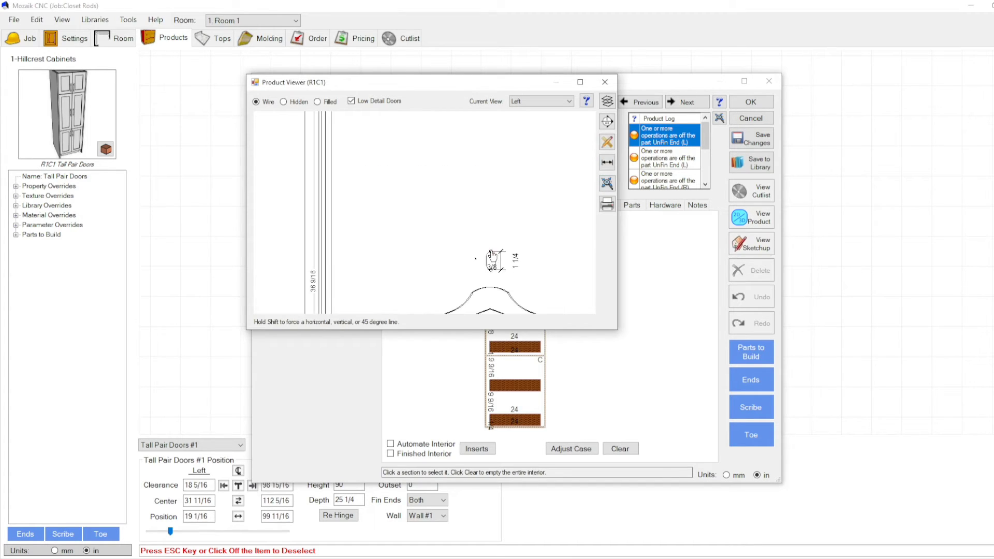
pyautogui.scroll(3, 403, 123)
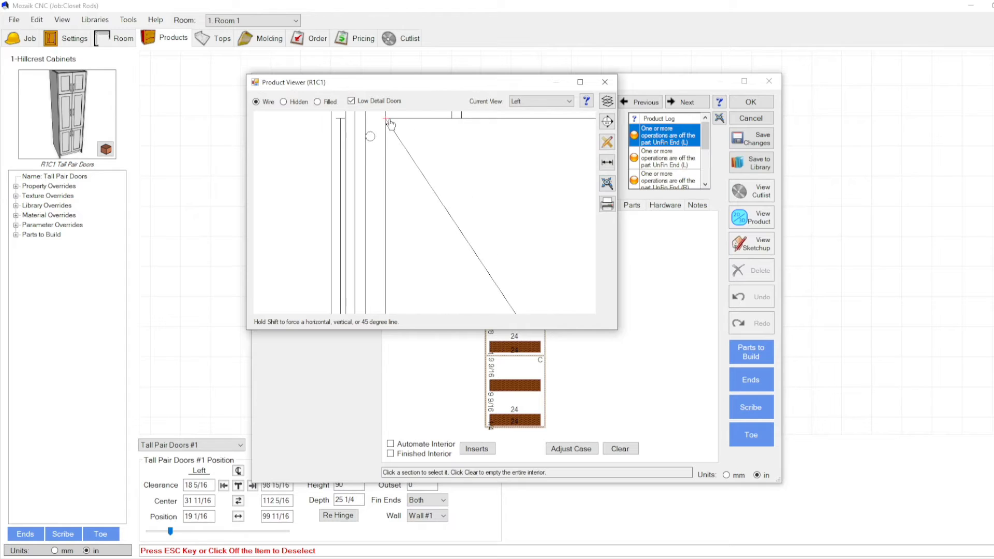
pyautogui.scroll(-2, 389, 124)
pyautogui.click(387, 119)
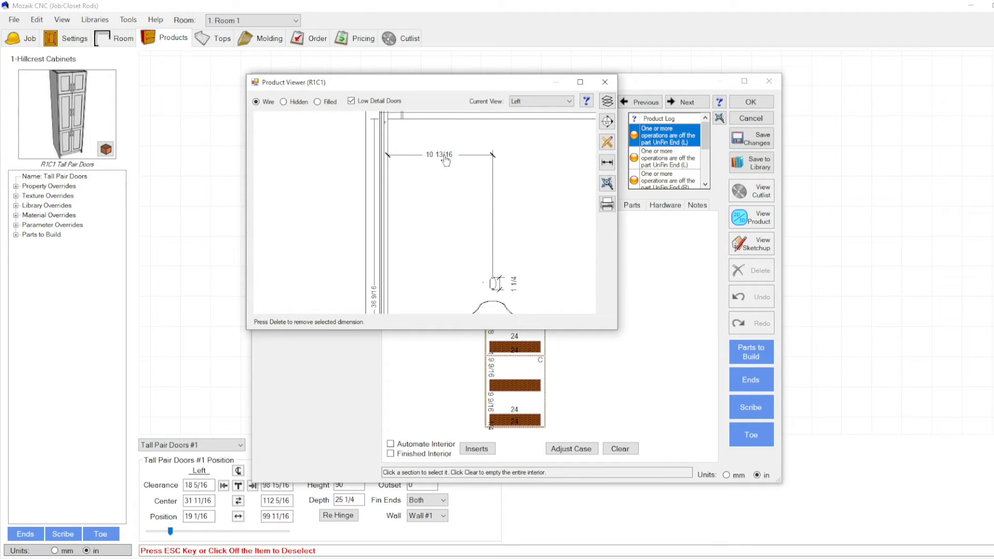
pyautogui.click(441, 154)
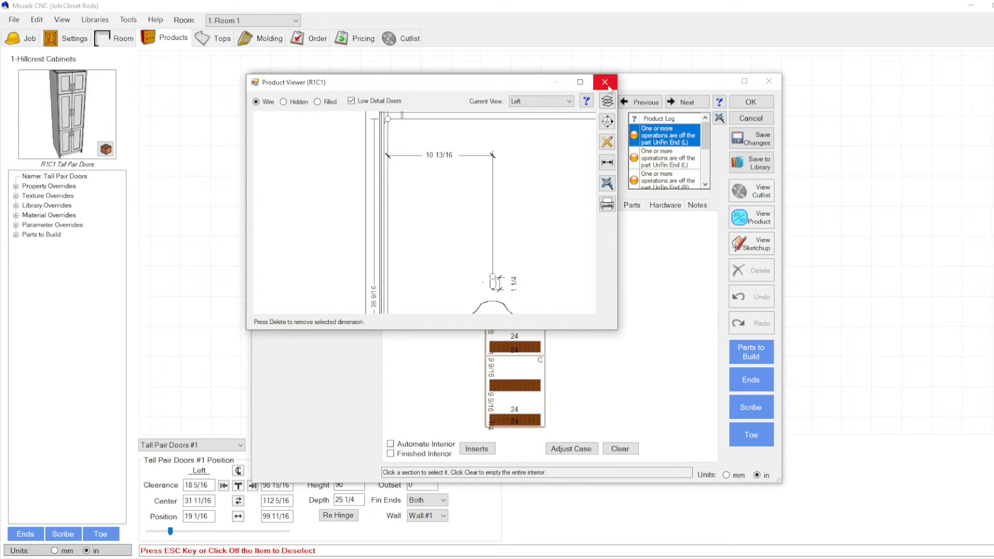
pyautogui.scroll(5, 494, 280)
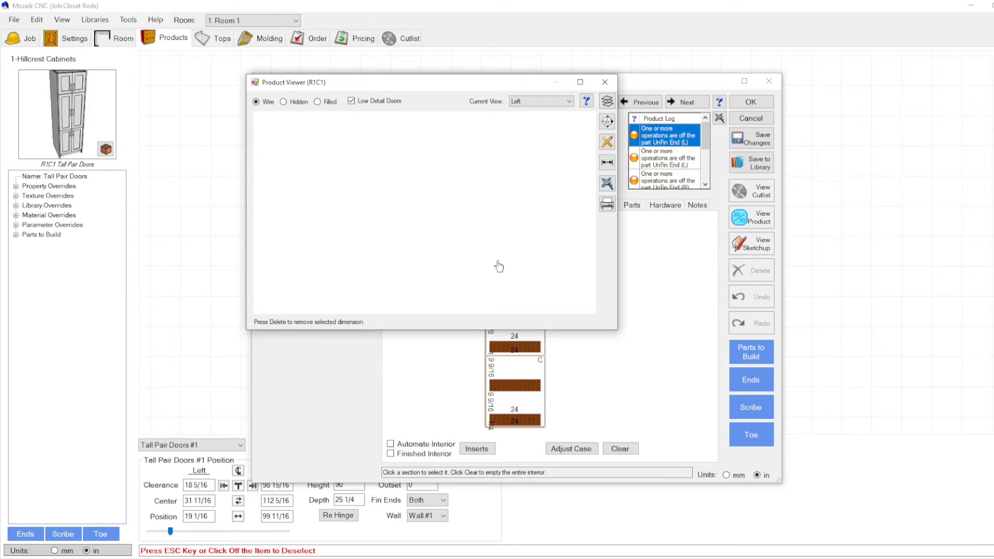
pyautogui.scroll(2, 504, 202)
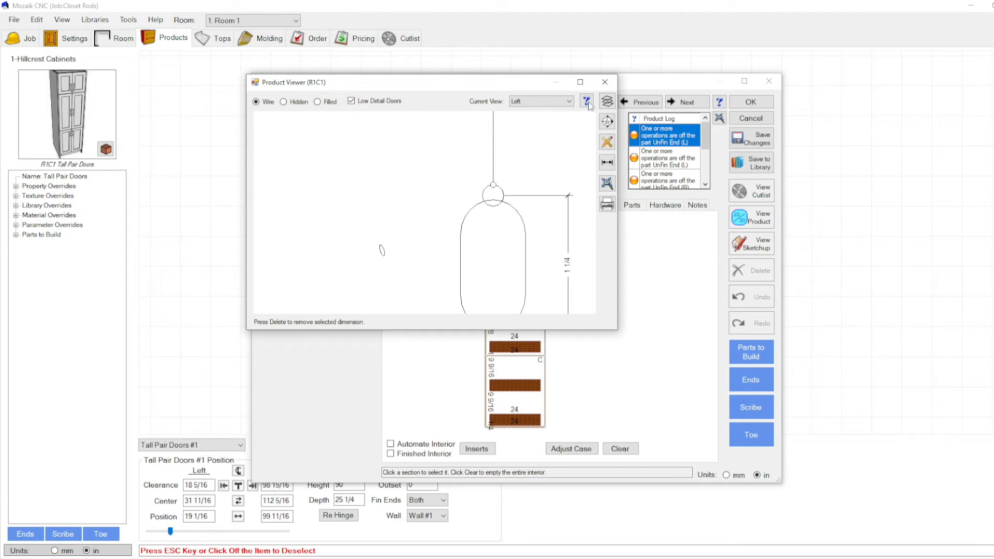
pyautogui.click(604, 82)
# - Close the Product Editor and pick Oval Rod (w 32mm Boring) in the Hardware Library's closet rods
pyautogui.click(751, 102)
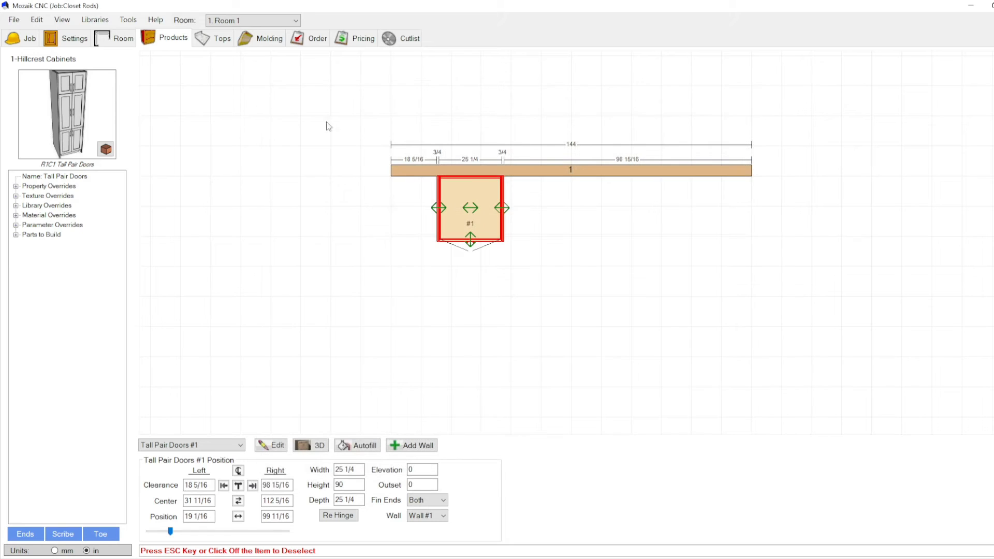
pyautogui.click(37, 20)
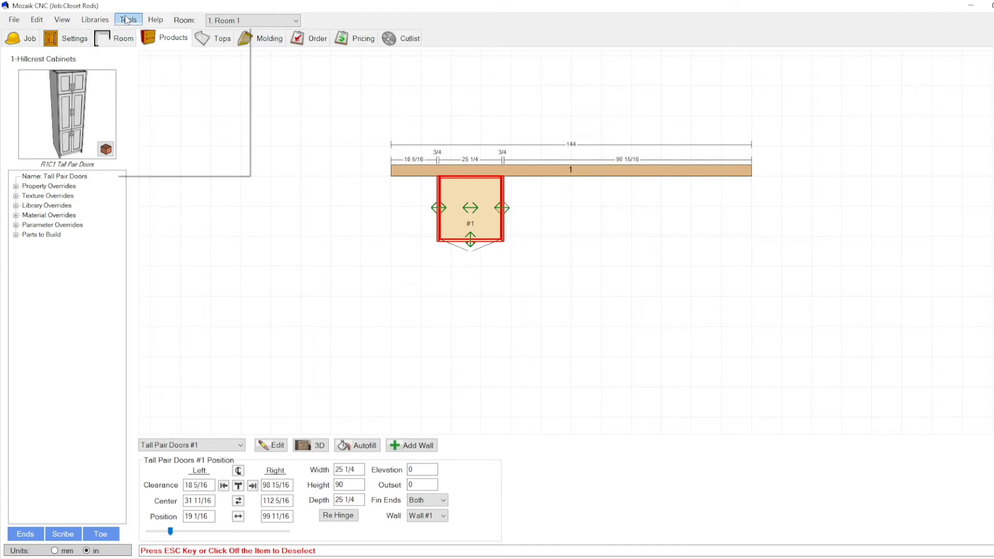
pyautogui.click(111, 110)
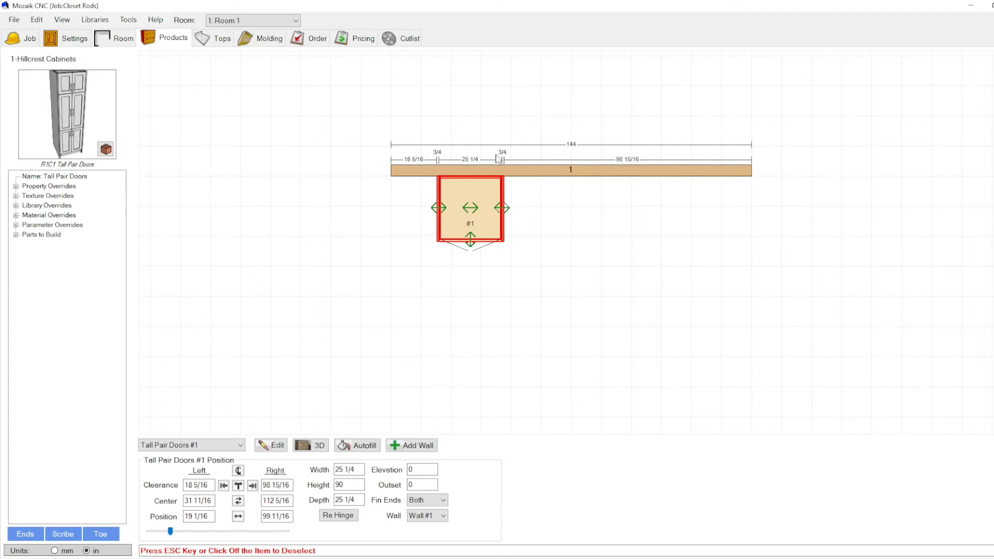
pyautogui.click(466, 127)
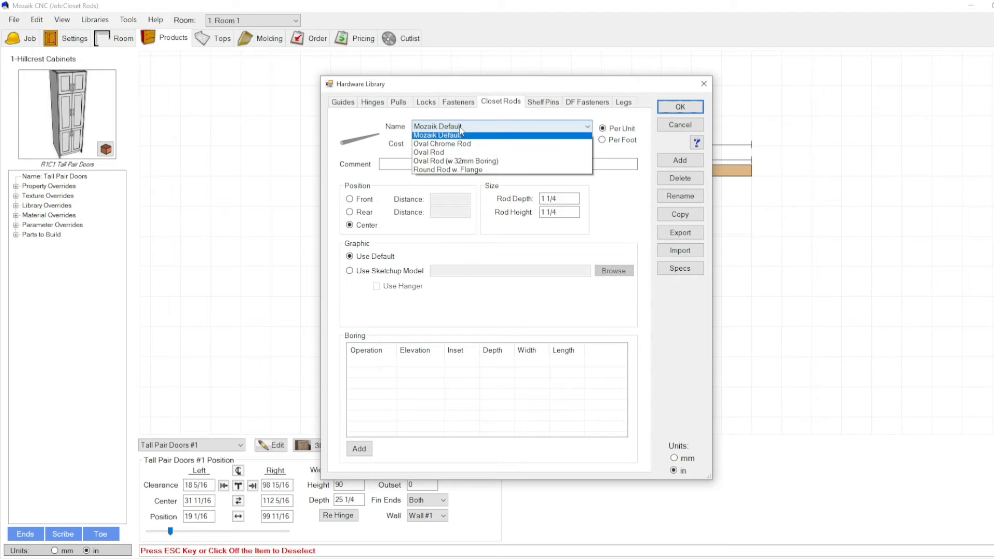
pyautogui.click(455, 207)
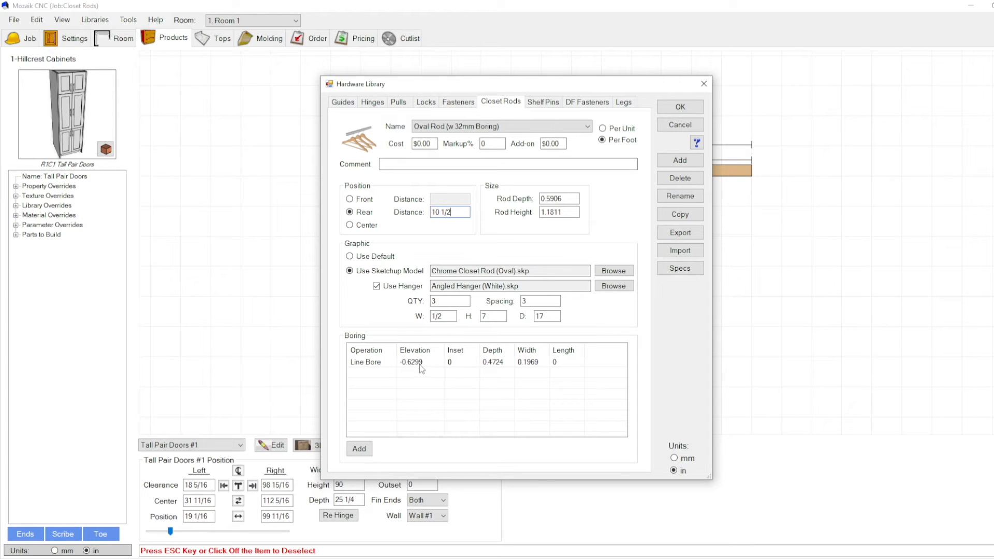
# - Inspect the rod's Line Bore settings in millimetres and confirm them
pyautogui.click(370, 364)
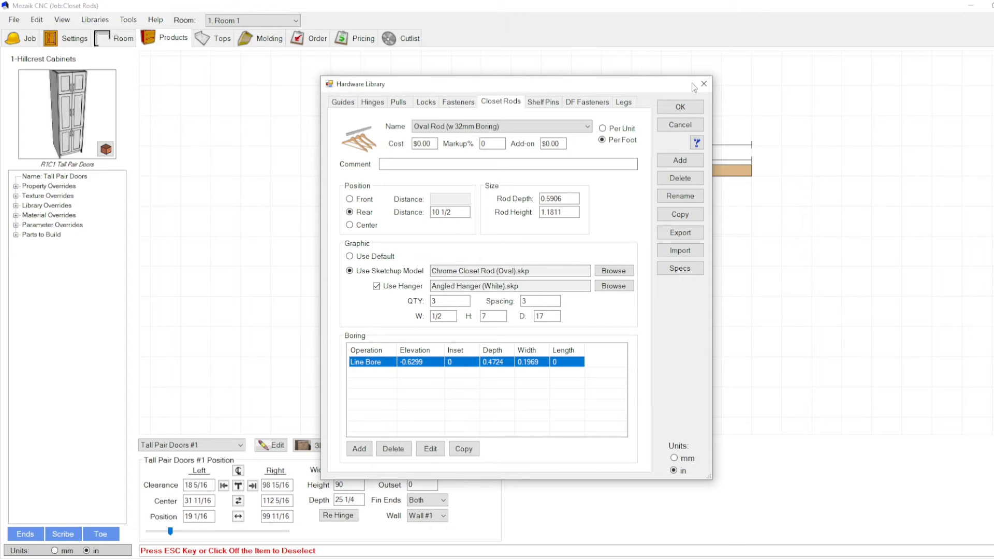
pyautogui.click(430, 448)
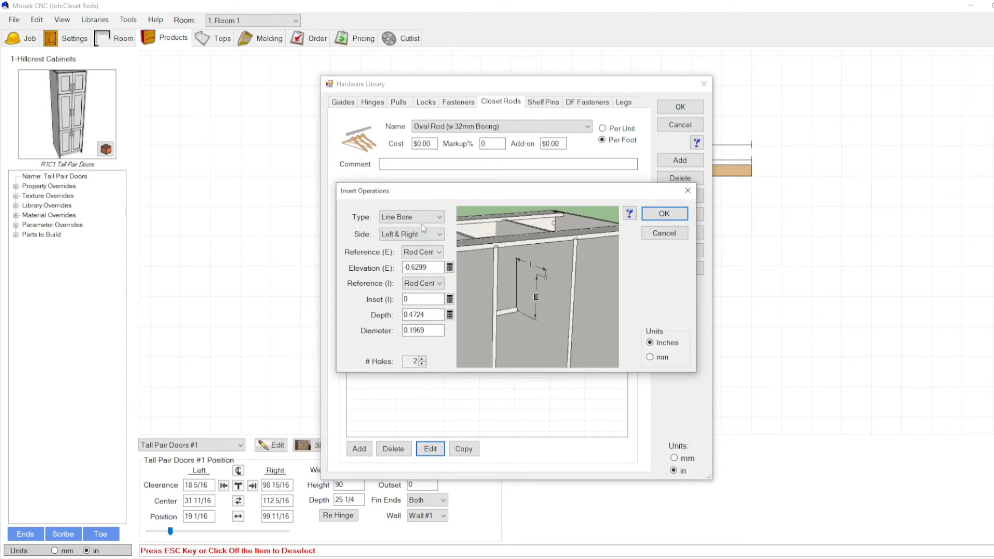
pyautogui.click(649, 357)
pyautogui.click(665, 214)
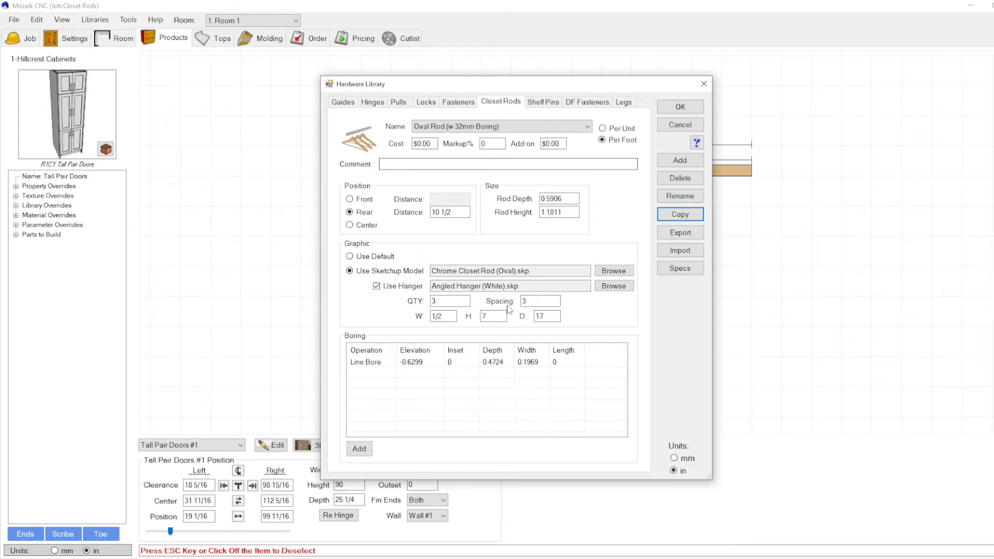
# - Change the Oval Rod's rear distance from 10 1/2 to 13 and close the Hardware Library
pyautogui.click(452, 214)
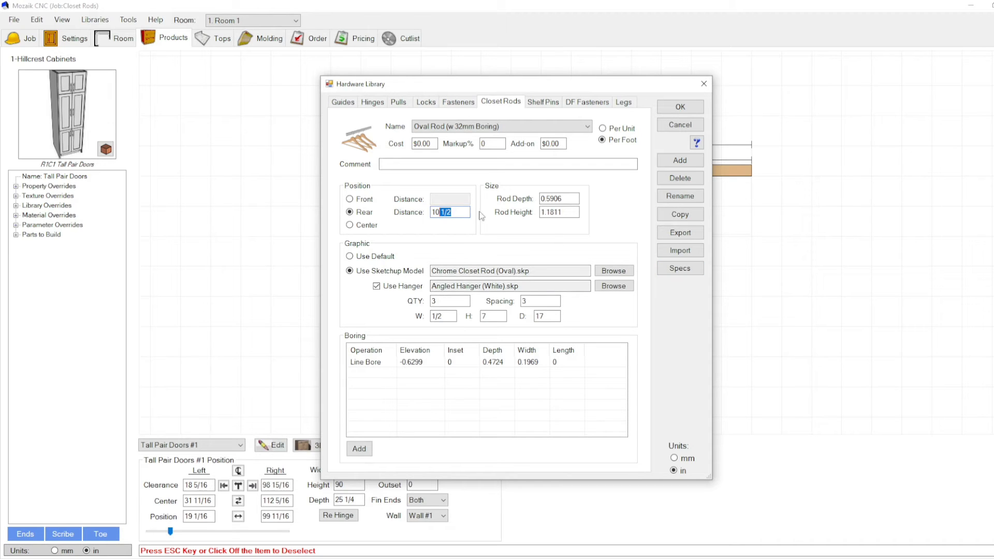
pyautogui.click(462, 212)
pyautogui.moveTo(448, 214); pyautogui.dragTo(433, 213)
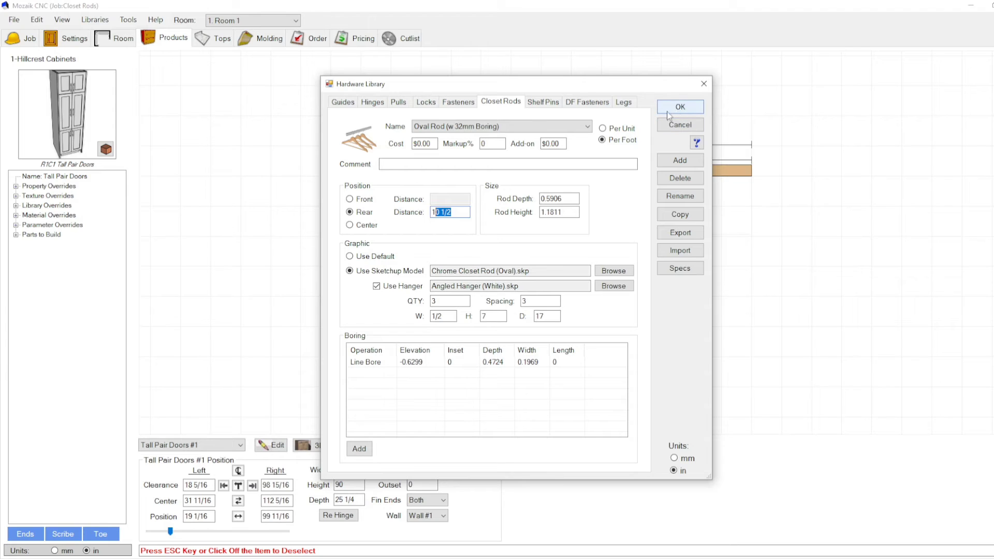
pyautogui.click(451, 213)
pyautogui.moveTo(458, 212); pyautogui.dragTo(357, 213)
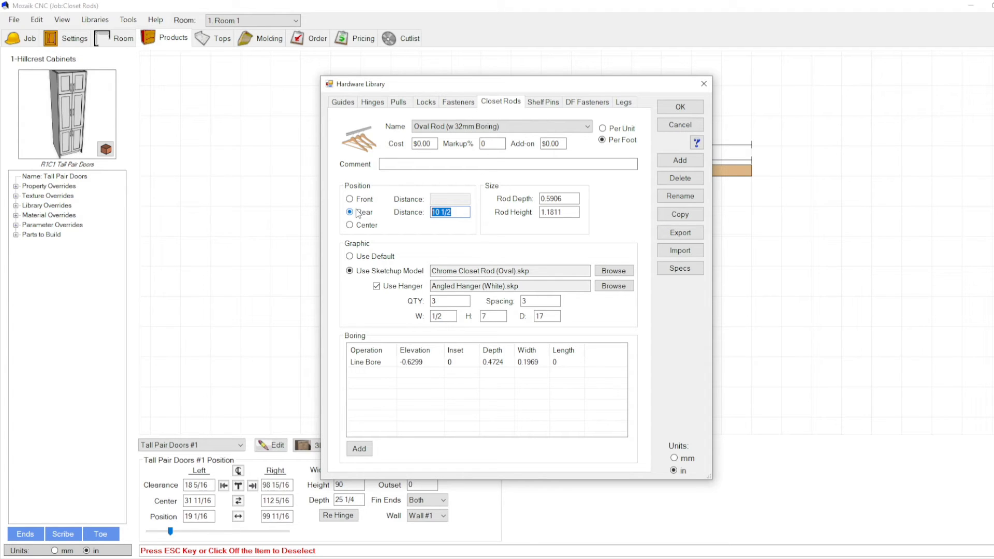
pyautogui.write('13')
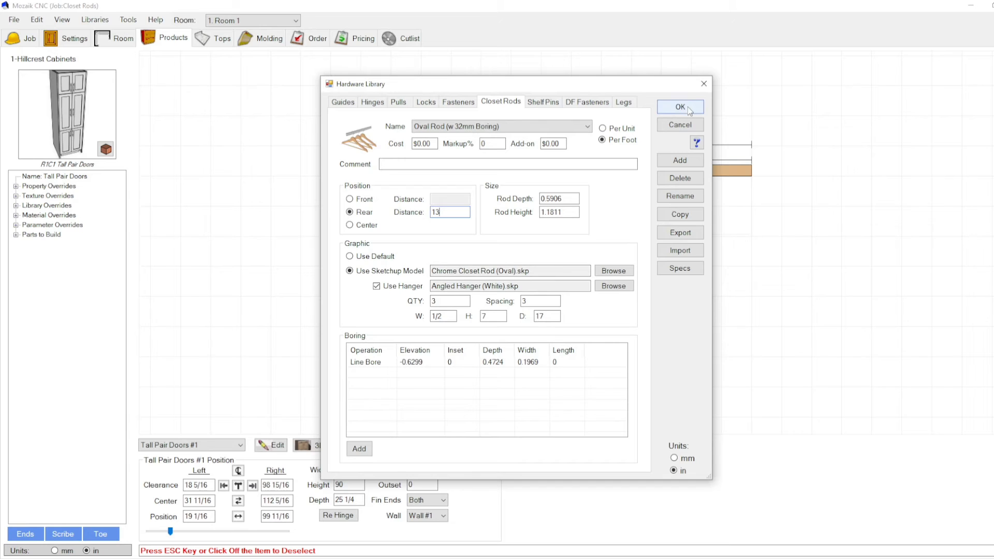
pyautogui.click(680, 107)
# - Open the cabinet's product drawing in the Product Viewer
pyautogui.click(486, 223)
pyautogui.doubleClick(484, 223)
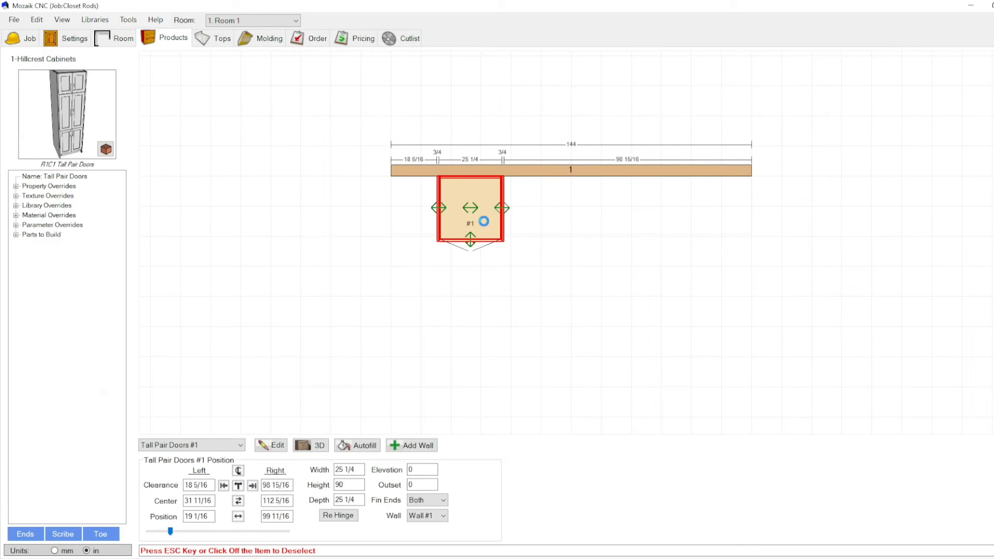
pyautogui.click(759, 217)
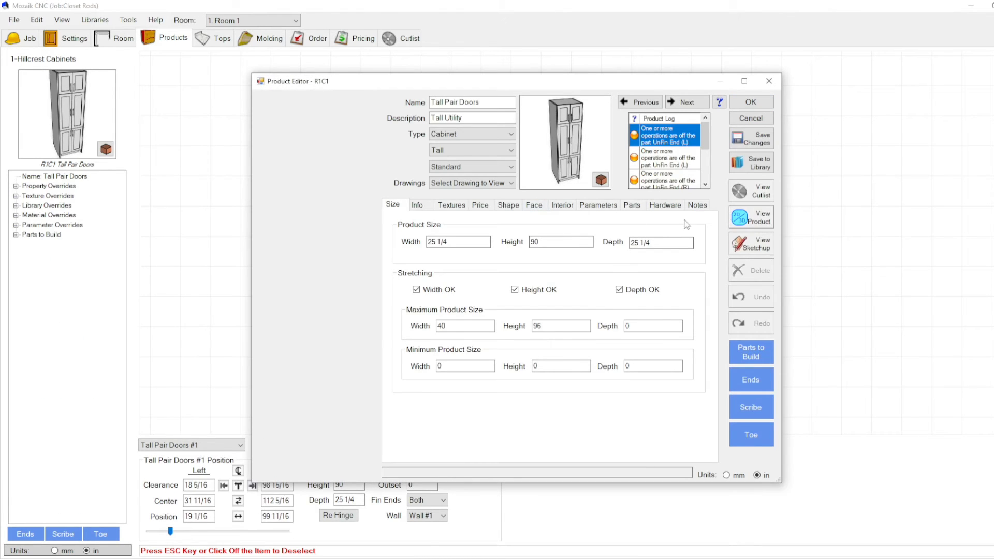
pyautogui.scroll(5, 442, 232)
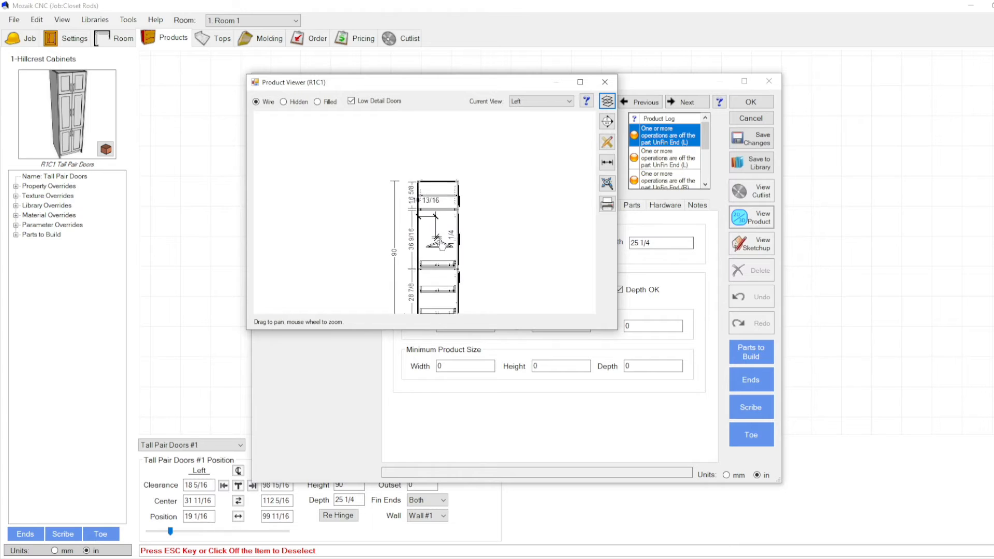
pyautogui.scroll(15, 439, 244)
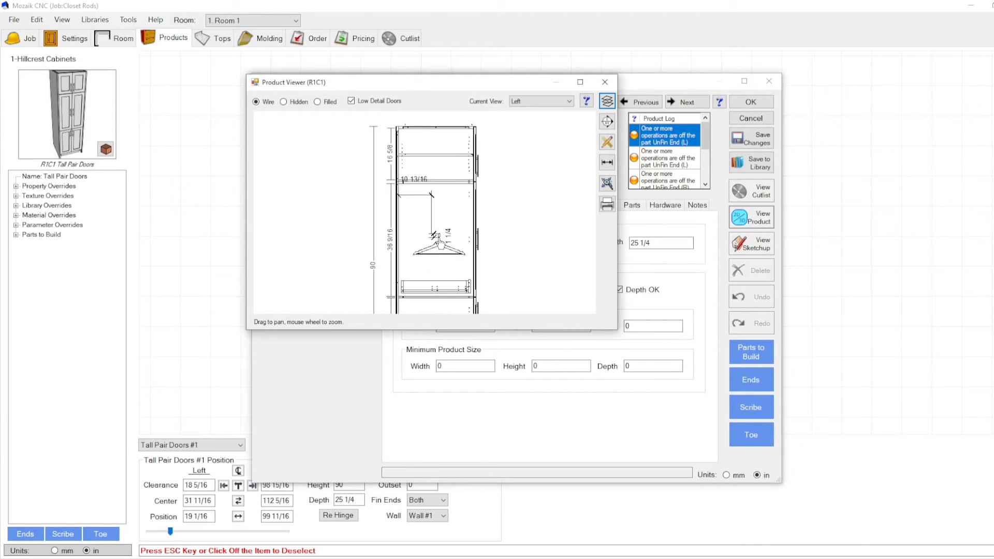
pyautogui.scroll(6, 439, 236)
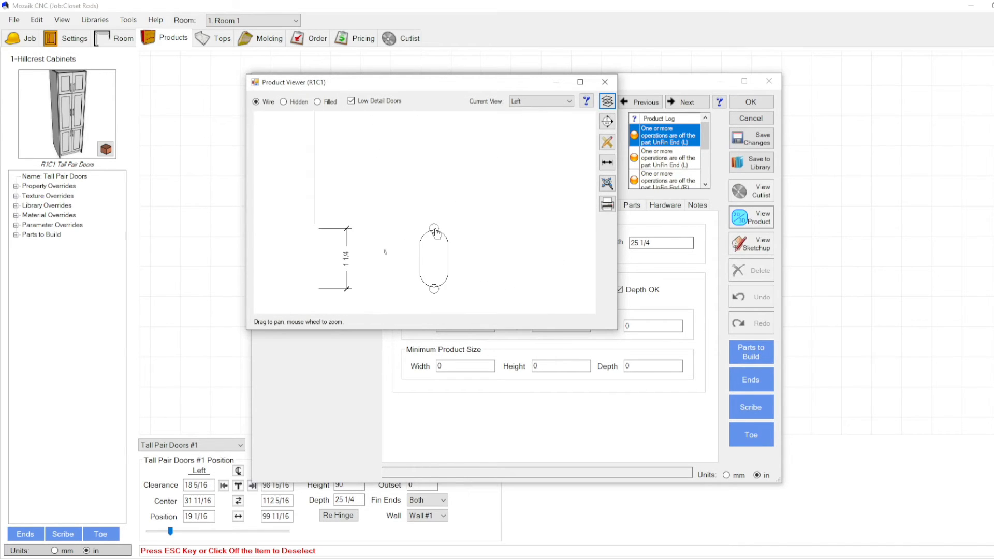
pyautogui.click(607, 162)
pyautogui.click(434, 216)
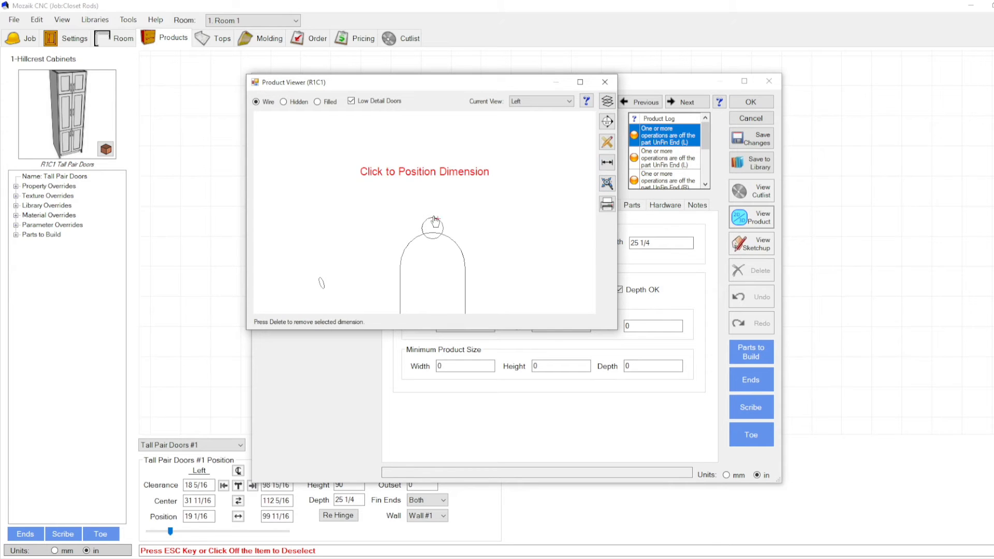
pyautogui.scroll(-4, 435, 220)
pyautogui.scroll(12, 437, 224)
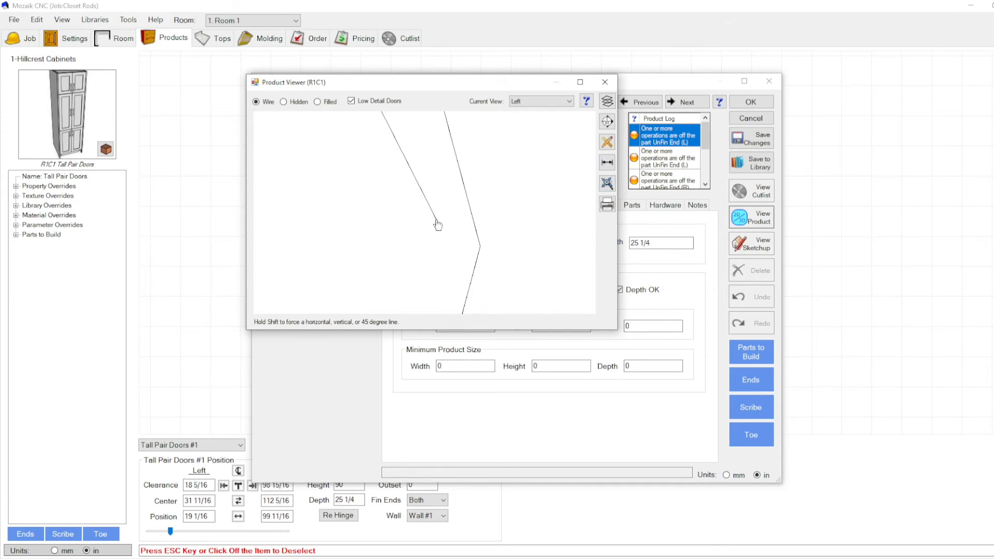
pyautogui.scroll(-10, 437, 223)
# - Dimension from the rod hanger to the cabinet's top-left corner (13 5/16), then close the viewer
pyautogui.click(607, 162)
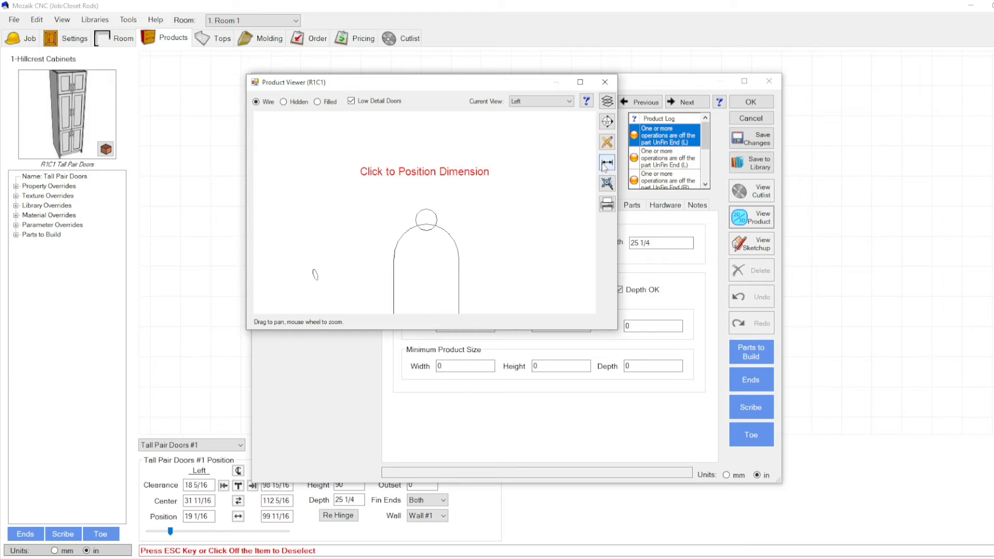
pyautogui.click(429, 215)
pyautogui.scroll(8, 429, 216)
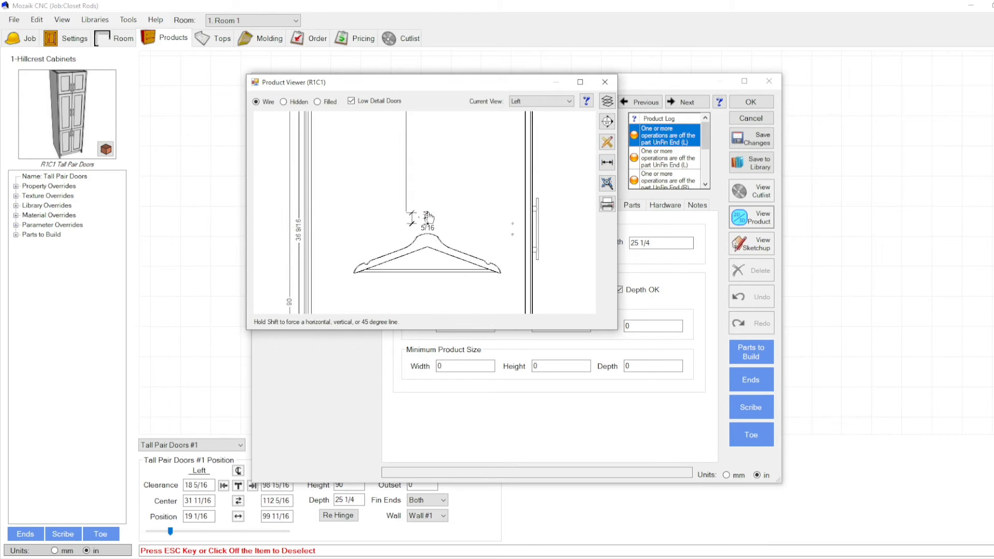
pyautogui.scroll(-6, 429, 217)
pyautogui.scroll(8, 361, 129)
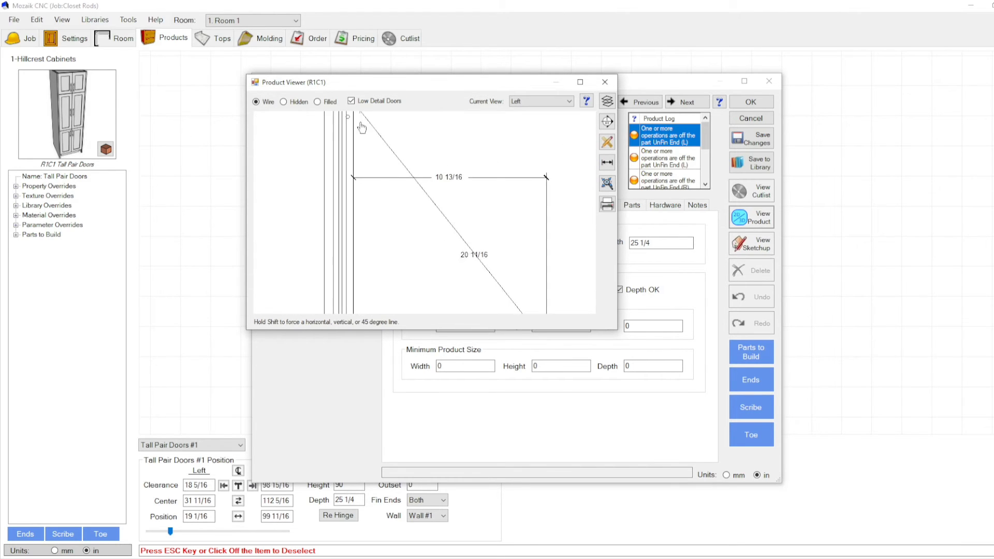
pyautogui.scroll(3, 361, 129)
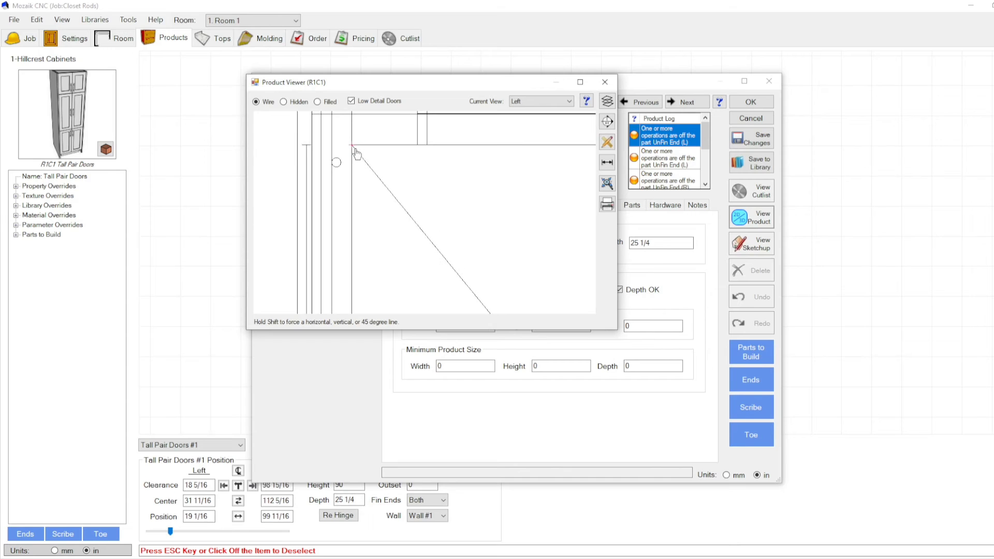
pyautogui.click(356, 151)
pyautogui.scroll(-4, 356, 152)
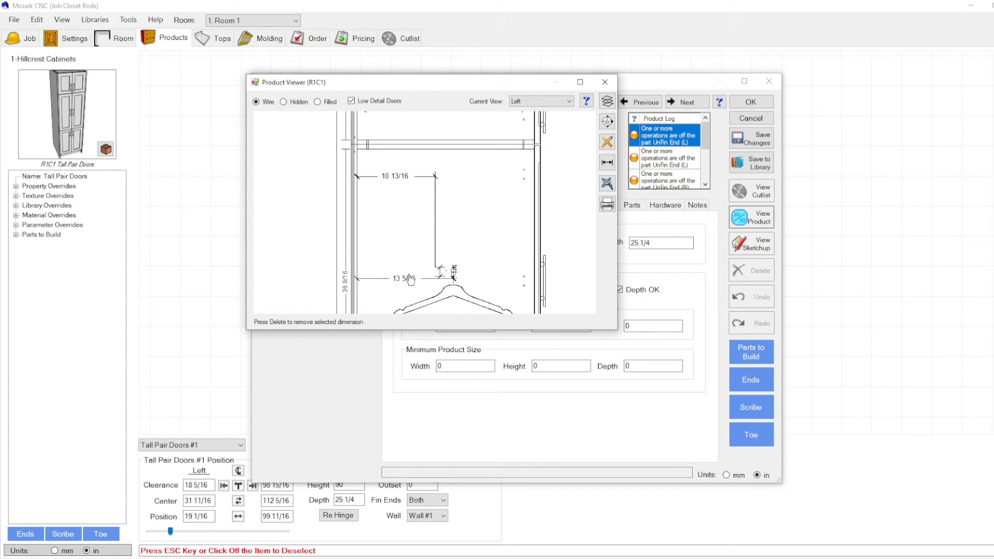
pyautogui.click(410, 253)
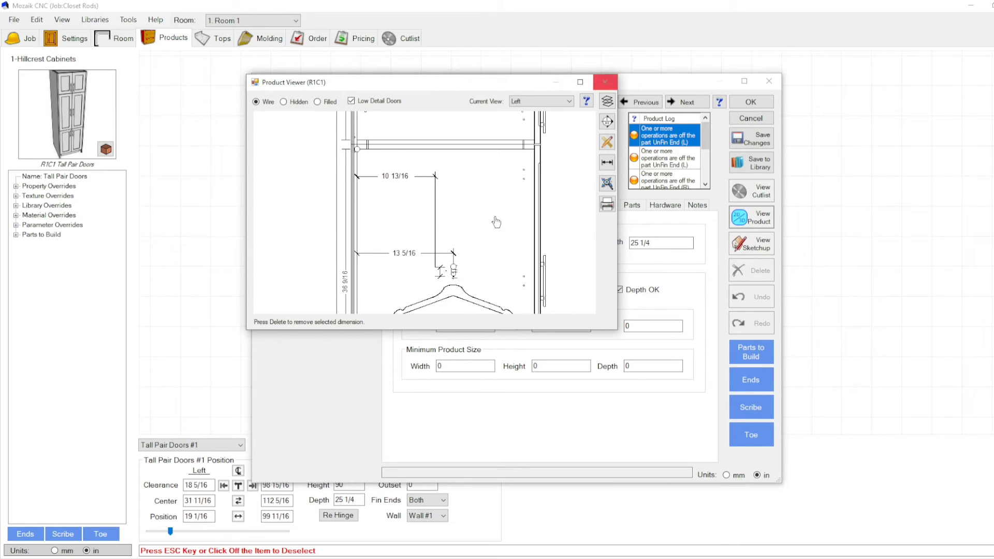
pyautogui.scroll(2, 407, 259)
pyautogui.scroll(-3, 403, 256)
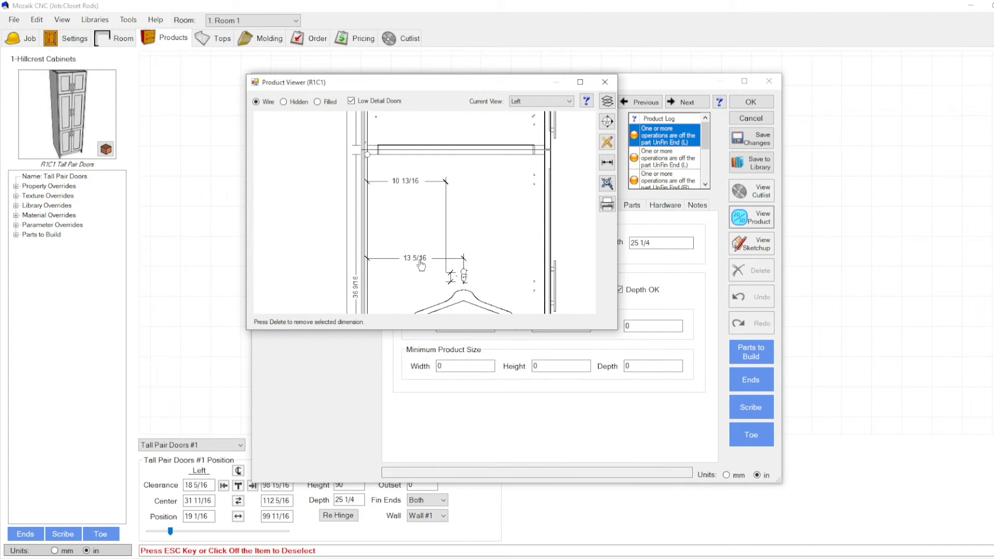
pyautogui.click(604, 82)
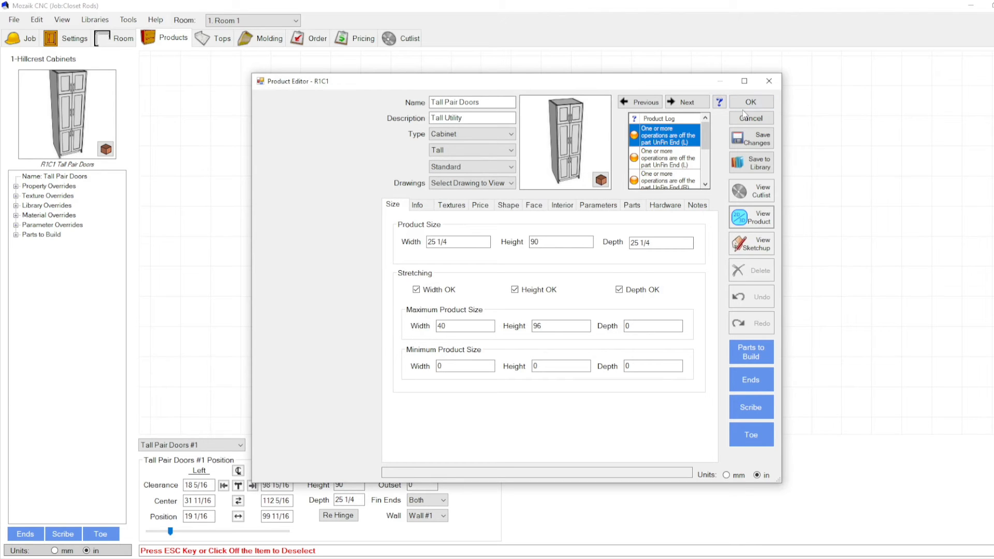
# - Cancel the Product Editor and open the Closets category of the Job Parameters
pyautogui.click(741, 117)
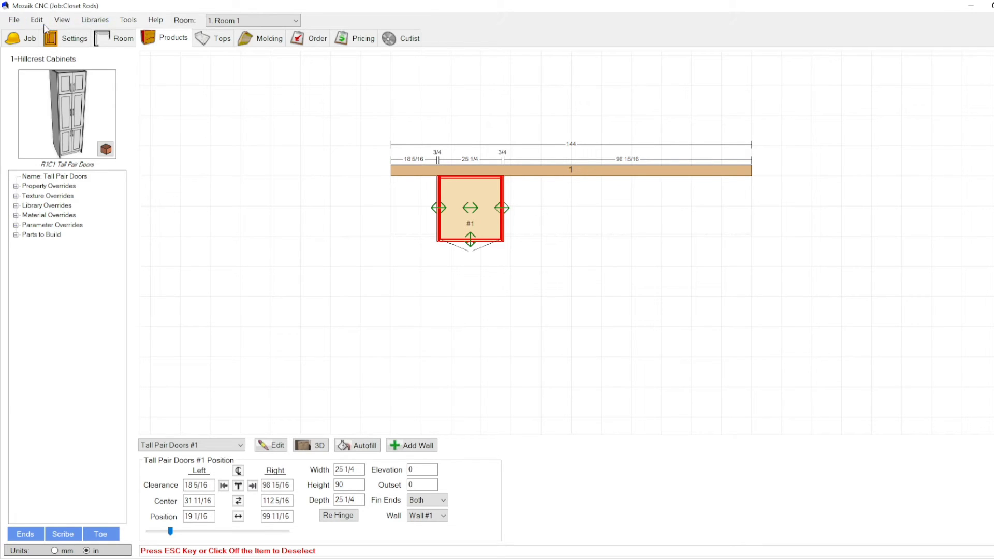
pyautogui.click(95, 20)
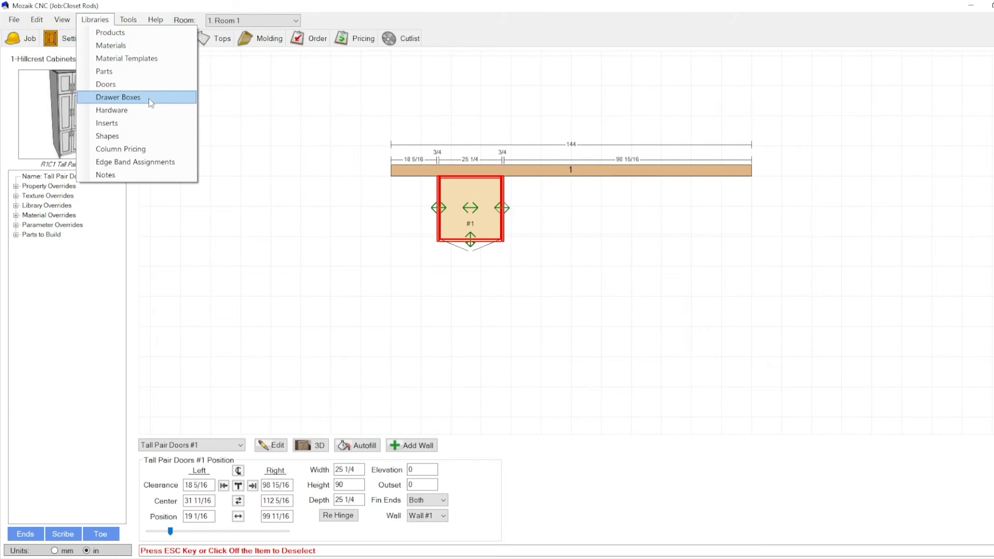
pyautogui.moveTo(36, 20)
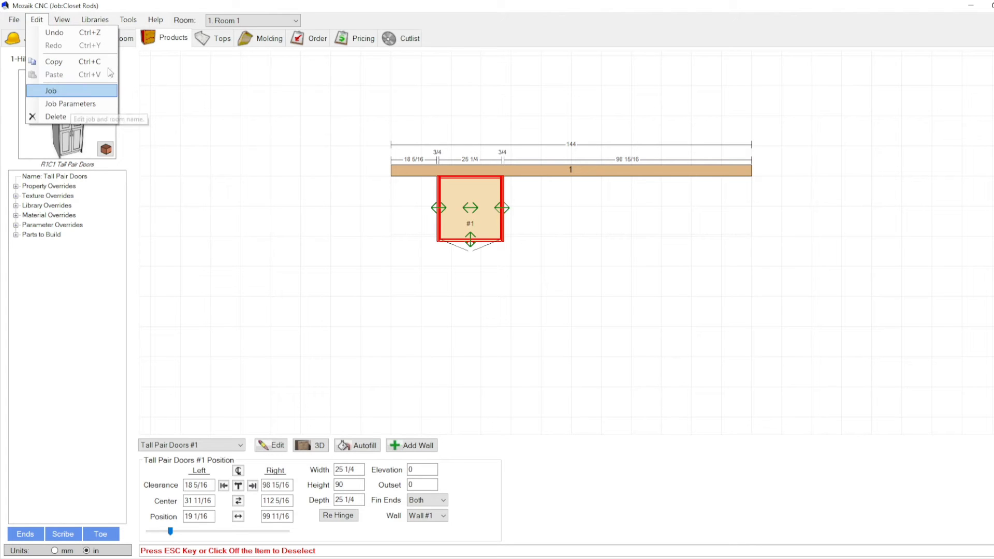
pyautogui.click(87, 106)
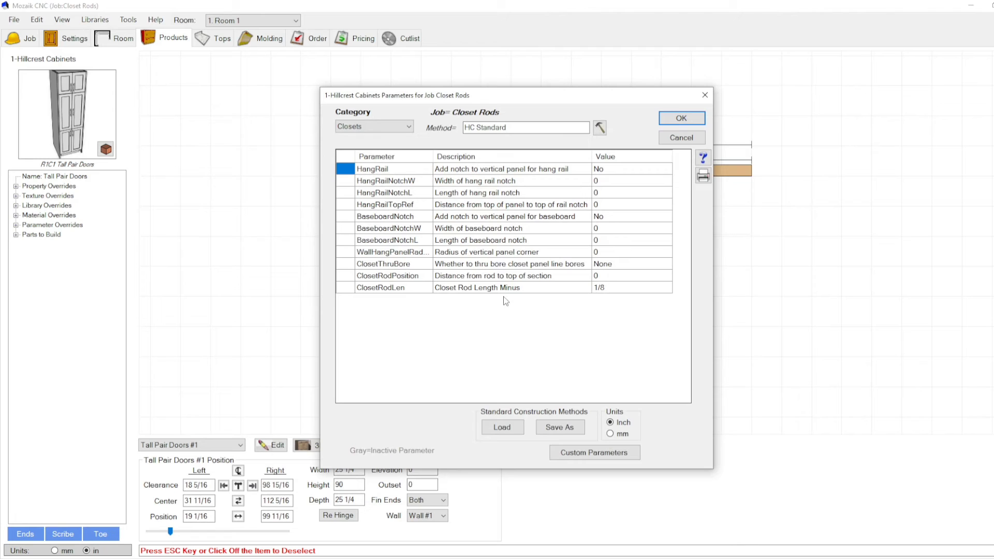
pyautogui.click(376, 125)
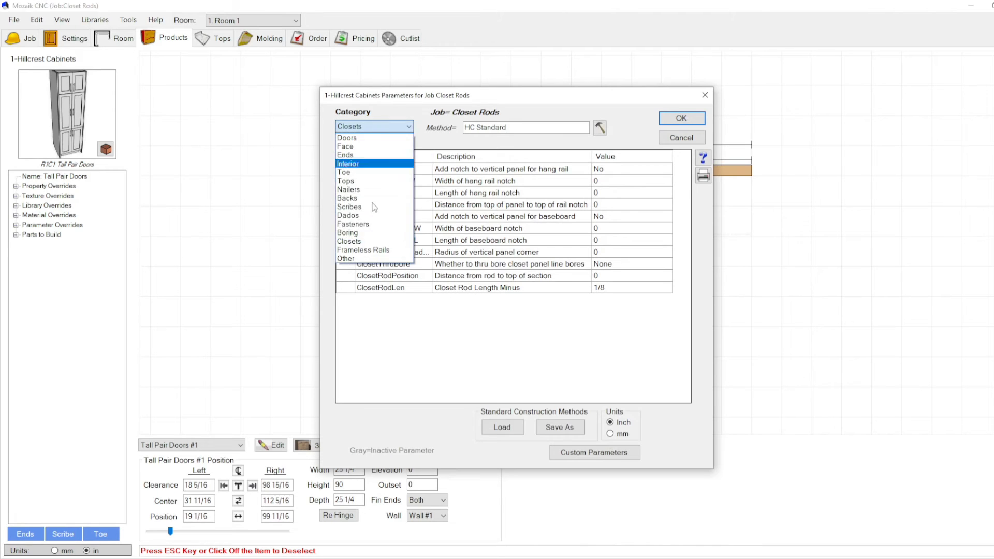
pyautogui.click(406, 243)
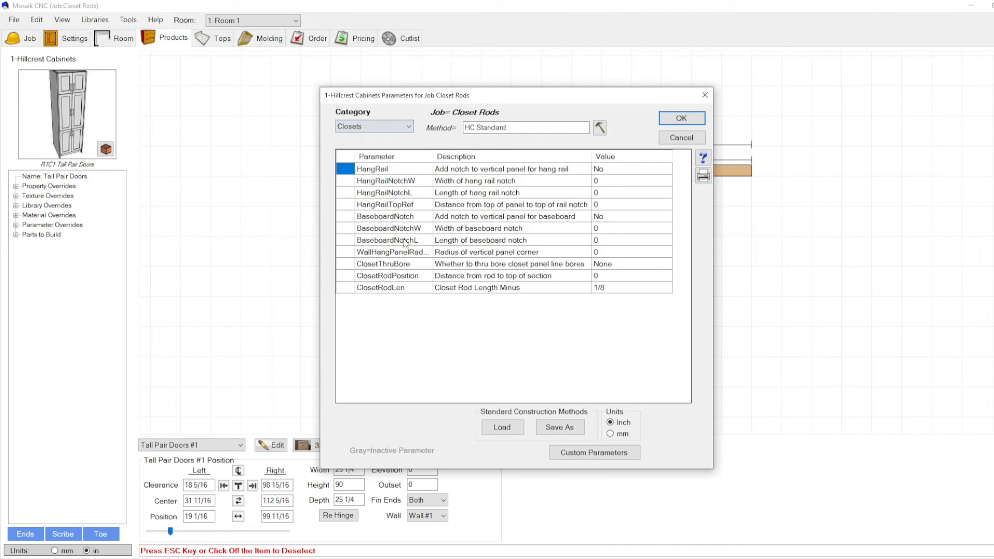
# - Set ClosetRodPosition to 2 after reading its help
pyautogui.click(402, 279)
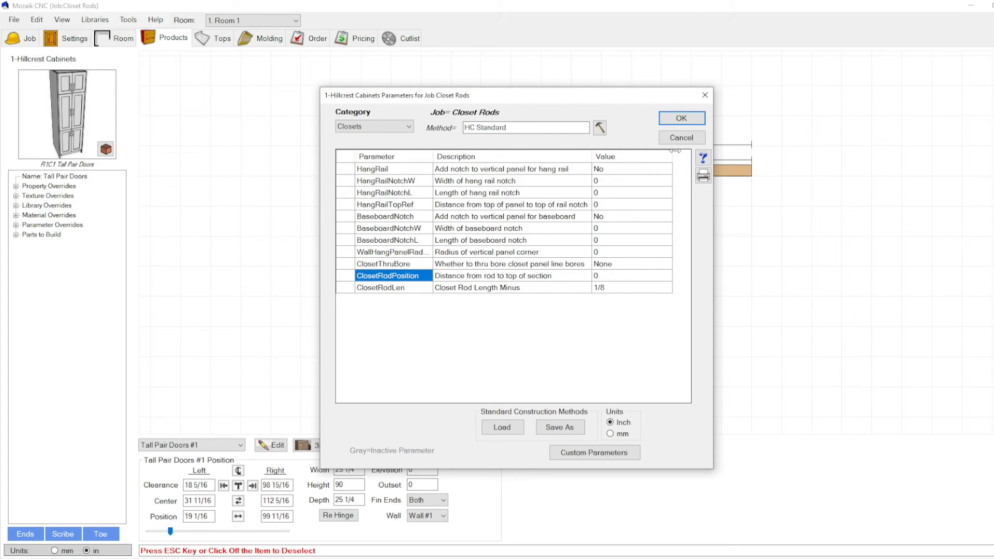
pyautogui.click(704, 157)
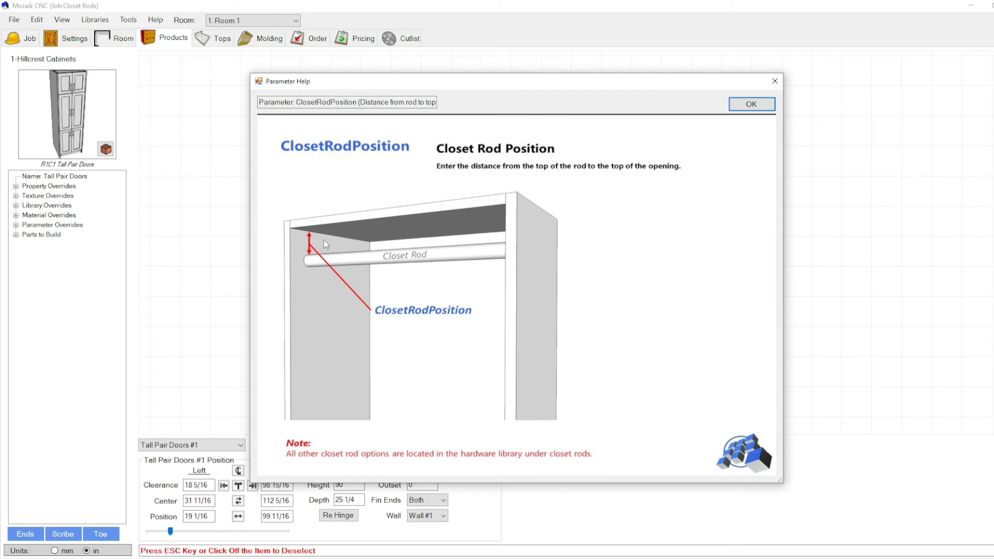
pyautogui.click(776, 84)
pyautogui.click(609, 277)
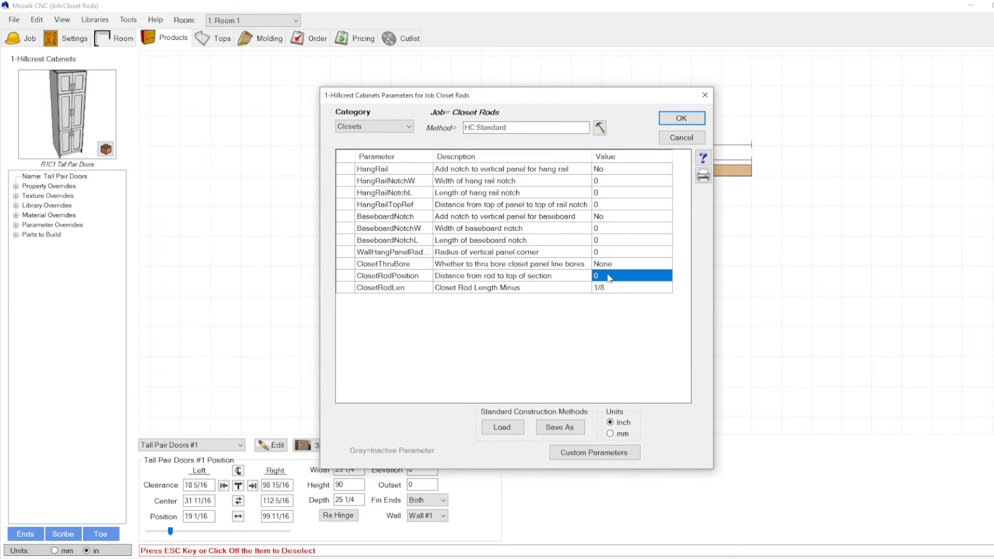
pyautogui.write('2')
pyautogui.click(386, 289)
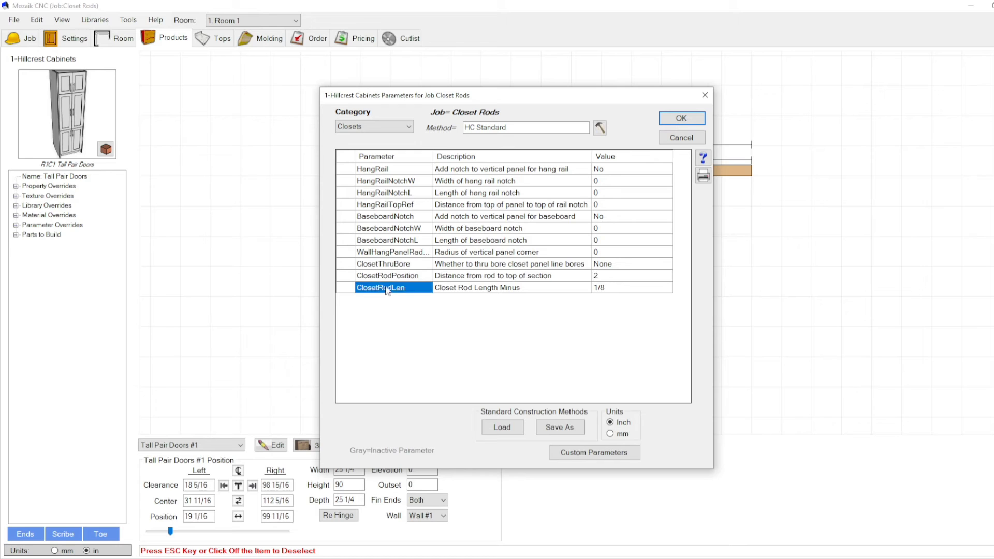
# - Review ClosetRodLen (1/8) help and a rod bracket photo, then accept the job parameters
pyautogui.click(497, 289)
pyautogui.click(612, 289)
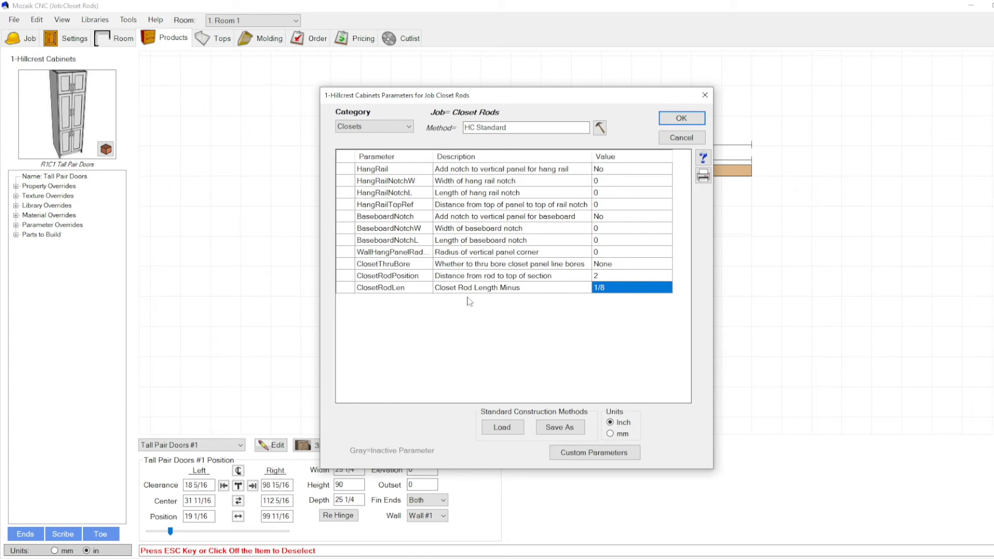
pyautogui.click(703, 158)
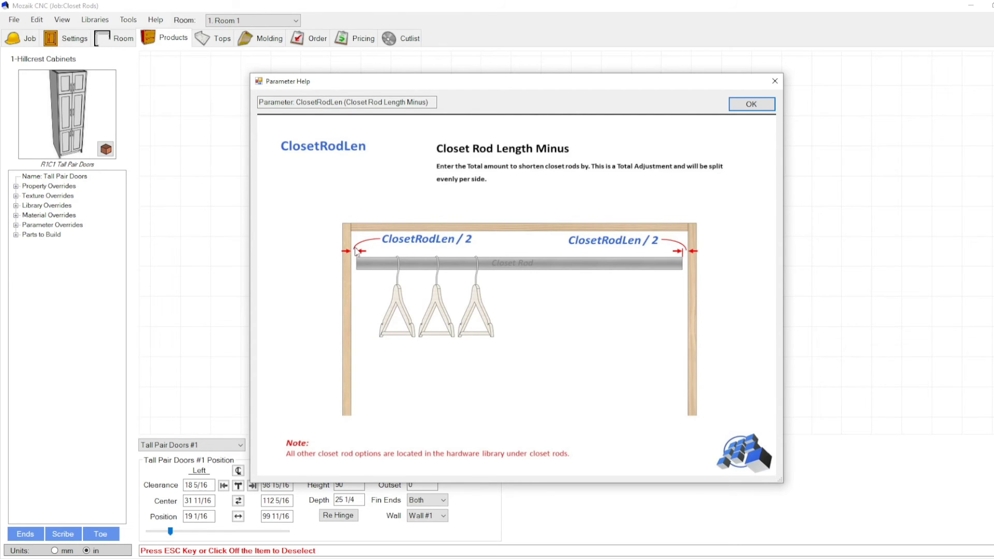
pyautogui.click(751, 104)
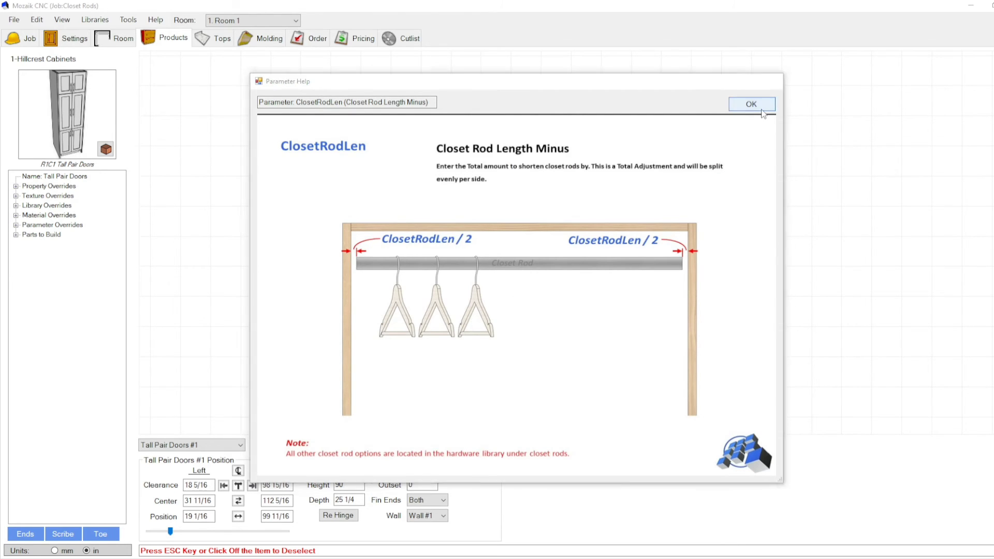
pyautogui.hotkey('alt', 'Tab')
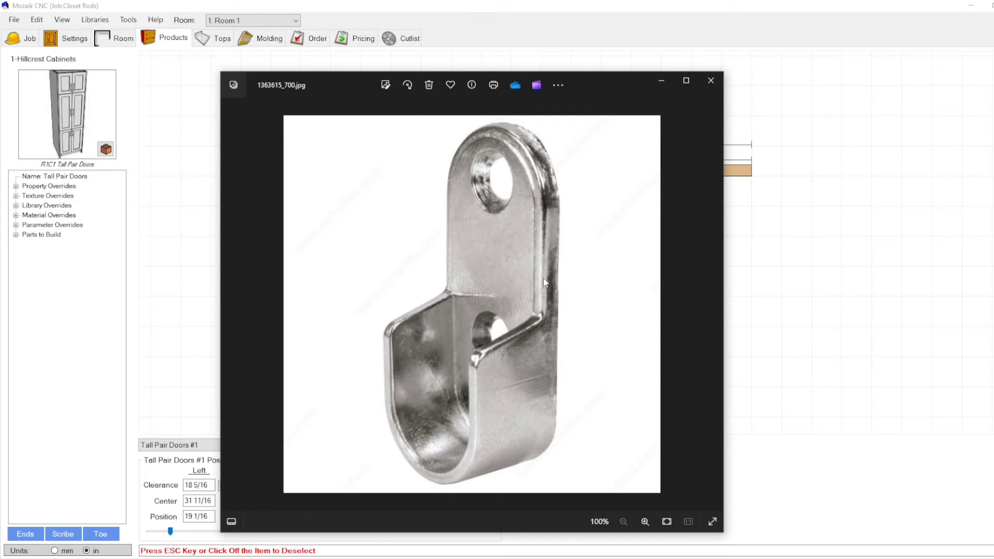
pyautogui.click(710, 80)
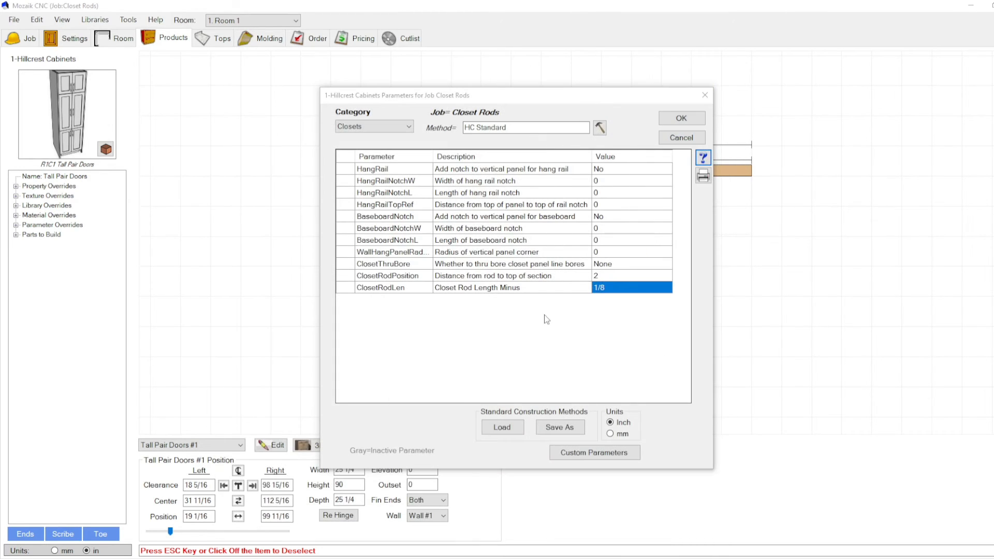
pyautogui.click(703, 157)
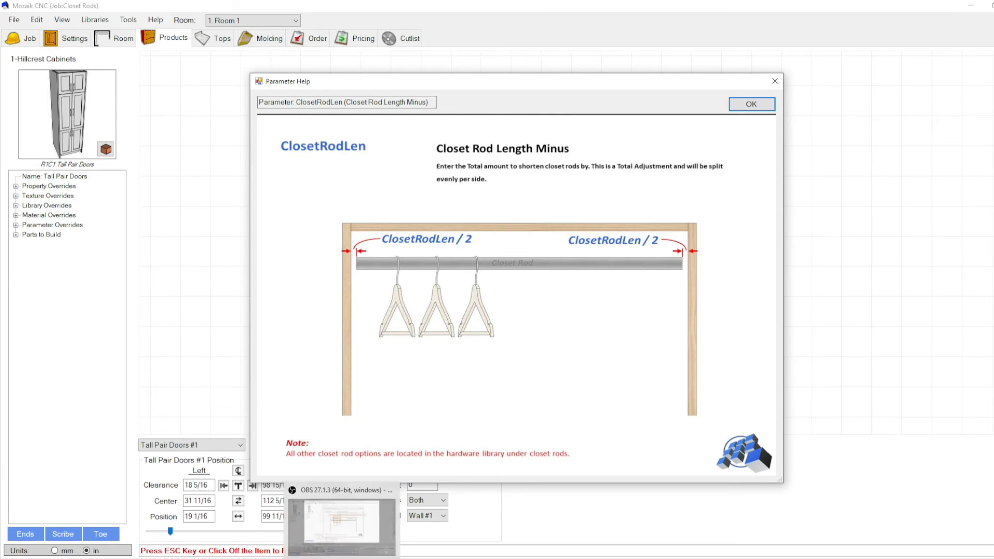
pyautogui.click(744, 99)
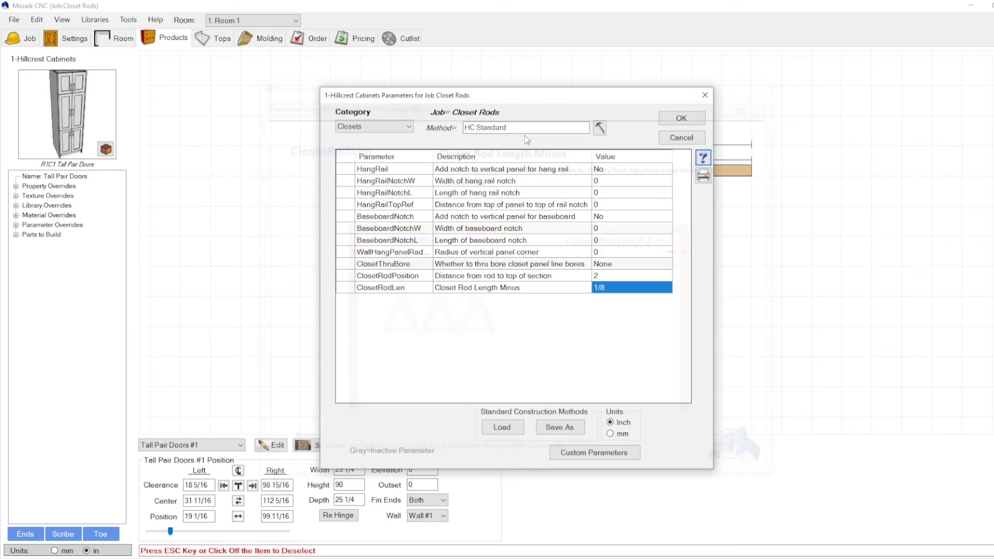
pyautogui.click(621, 289)
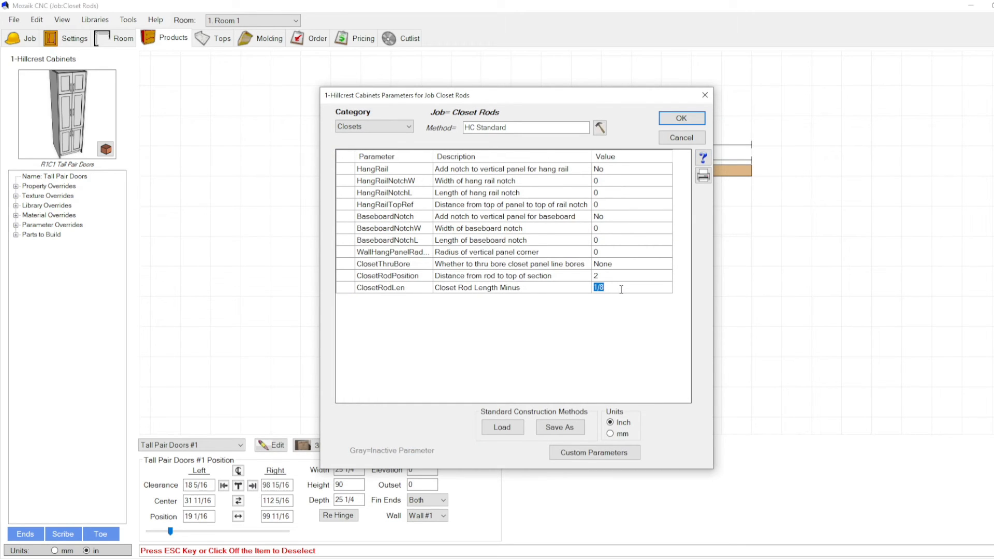
pyautogui.click(681, 119)
# - Open Print Job and exclude the floor plan and wall elevations
pyautogui.press('Escape')
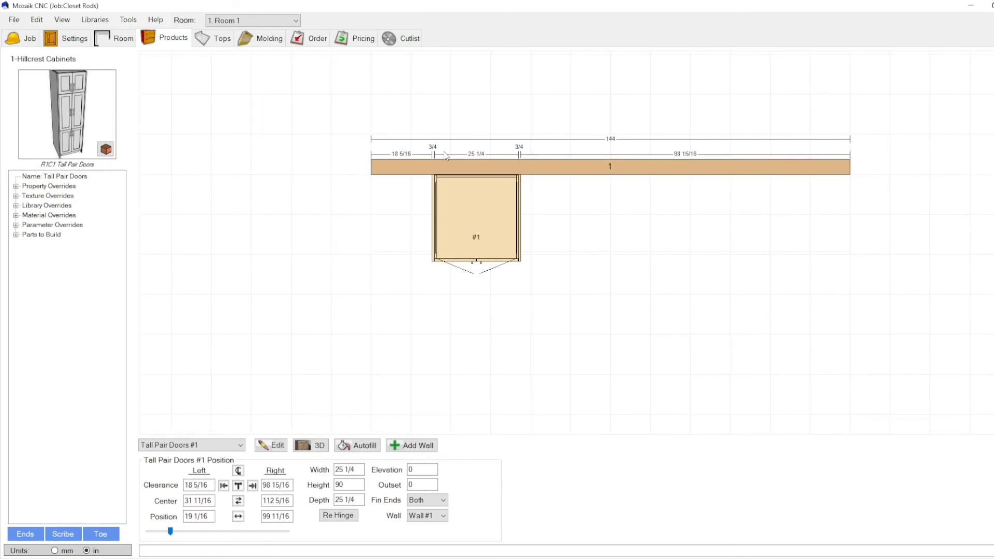
pyautogui.scroll(3, 446, 156)
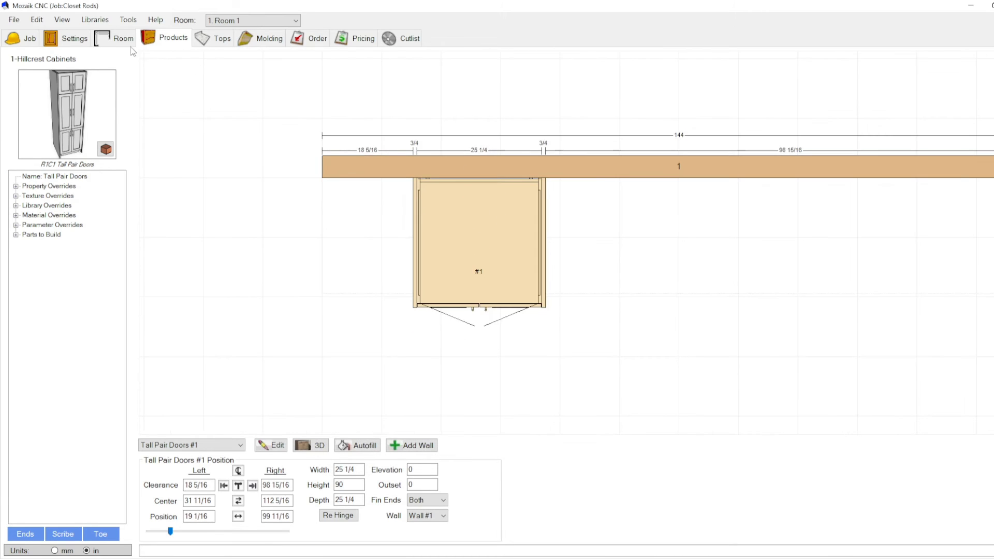
pyautogui.click(14, 20)
pyautogui.moveTo(96, 106)
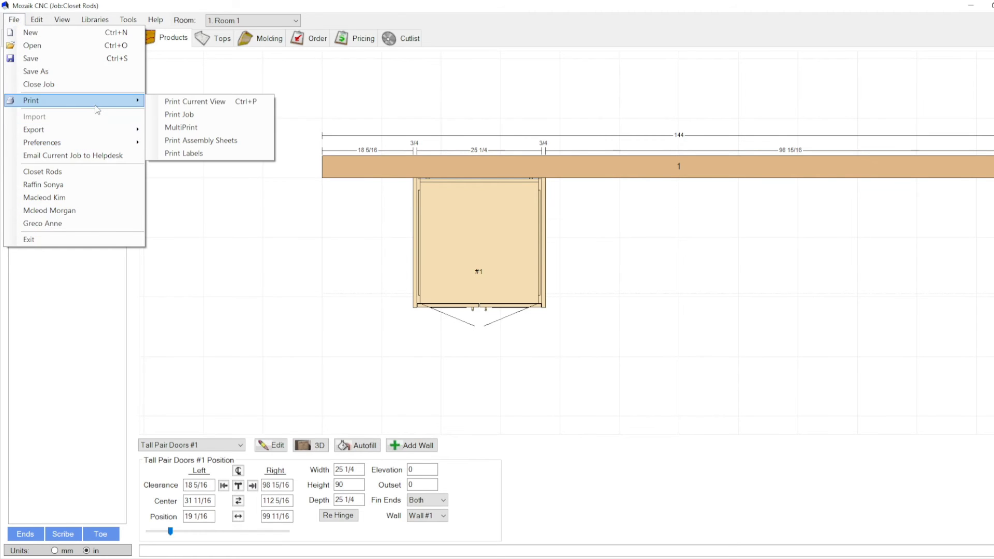
pyautogui.click(182, 115)
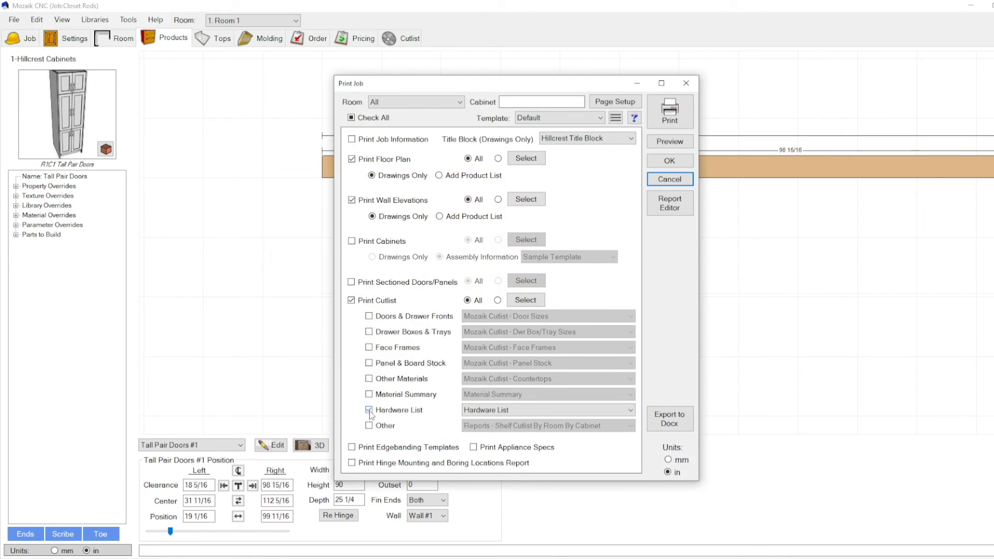
pyautogui.click(352, 158)
pyautogui.click(352, 199)
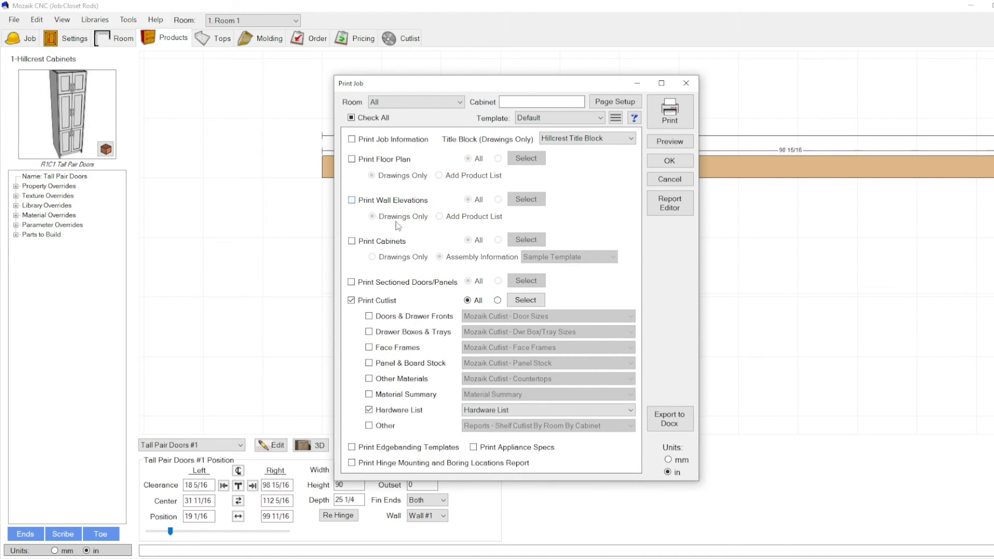
# - Print the Hardware List and review its preview showing one Oval Rod at 23 7/8
pyautogui.click(669, 121)
pyautogui.click(485, 301)
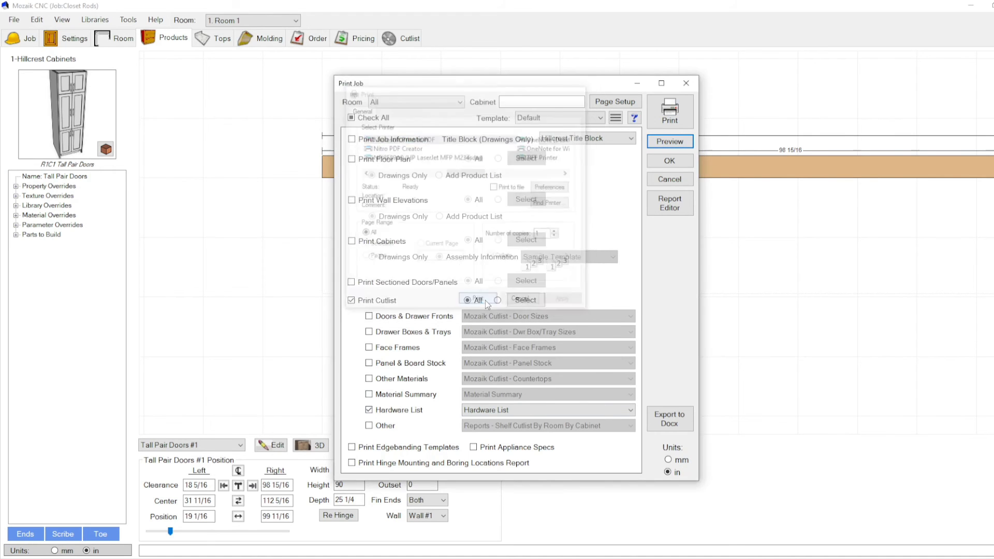
pyautogui.doubleClick(586, 197)
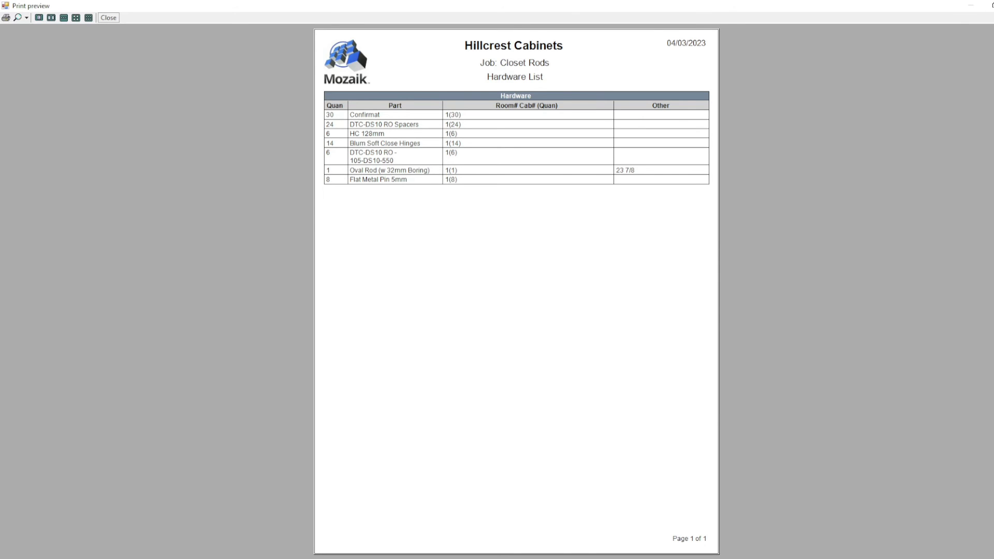
pyautogui.click(992, 5)
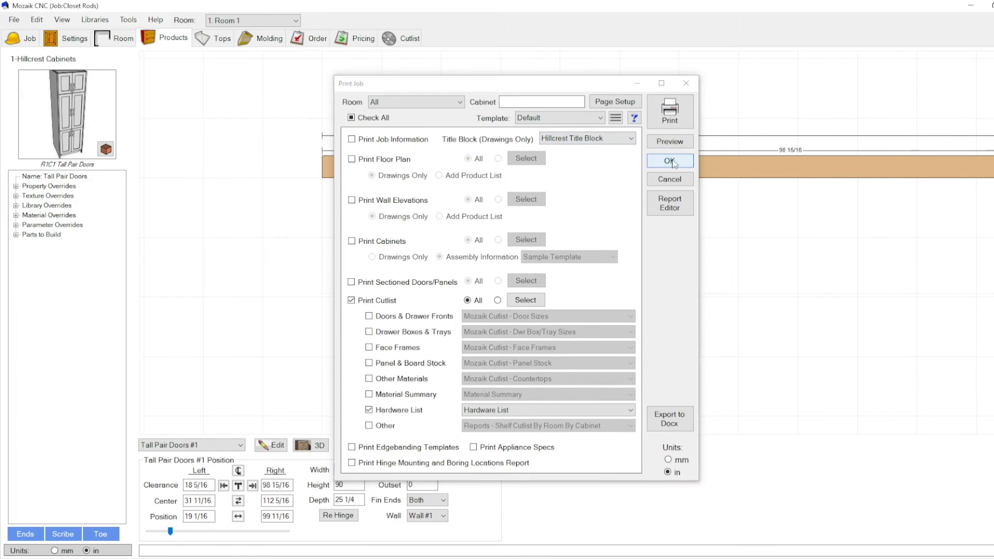
# - Check cabinet #1's bottom interior opening width in the Product Editor and accept it
pyautogui.click(671, 180)
pyautogui.click(469, 218)
pyautogui.doubleClick(468, 215)
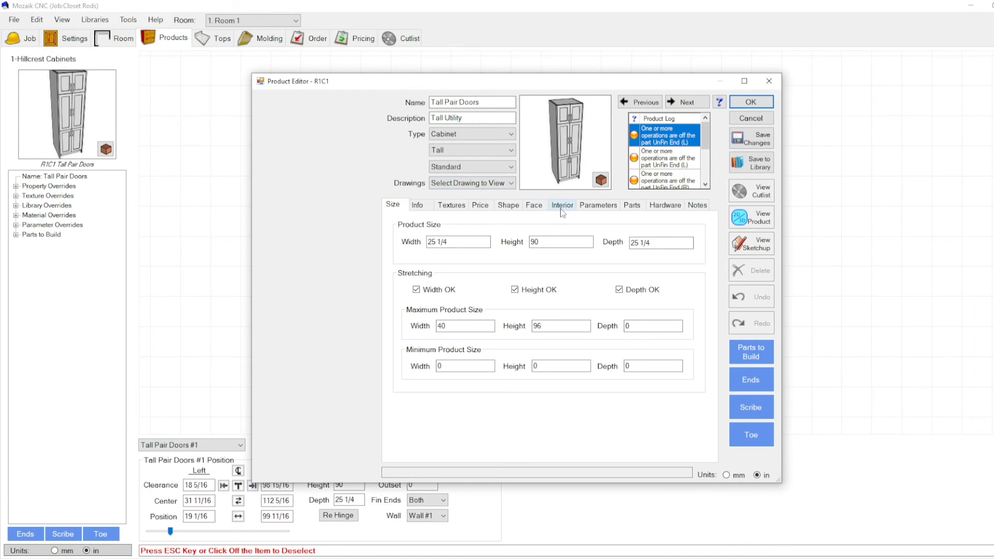
pyautogui.click(562, 206)
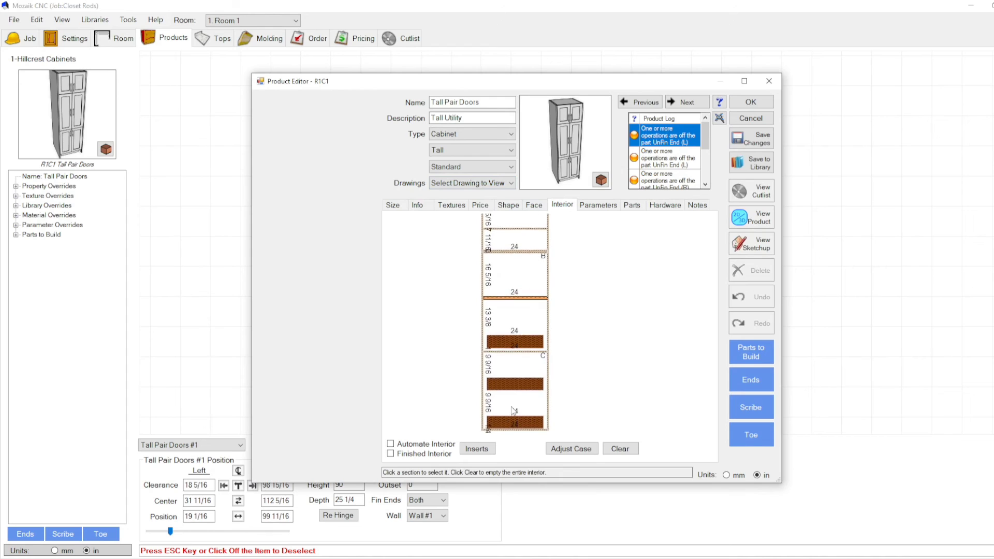
pyautogui.click(512, 411)
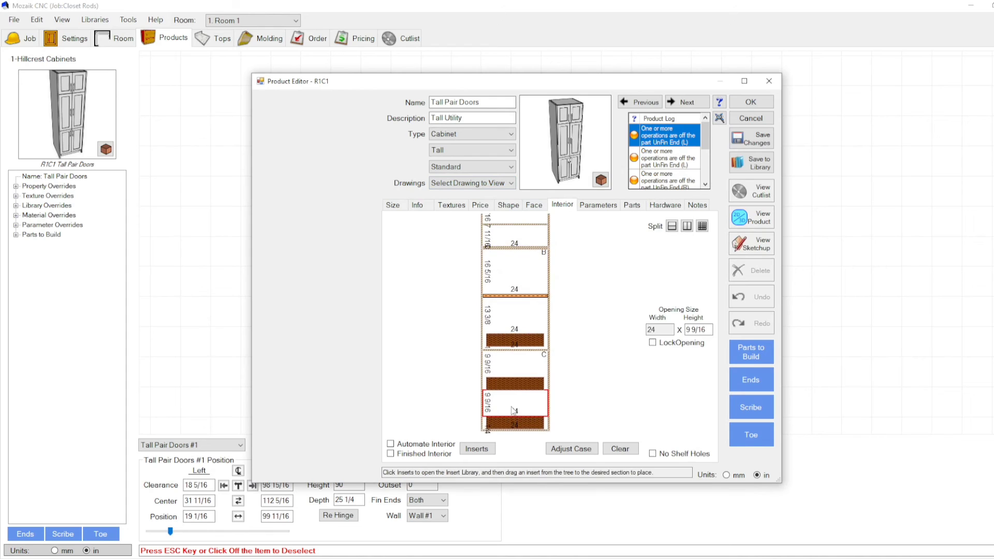
pyautogui.doubleClick(650, 329)
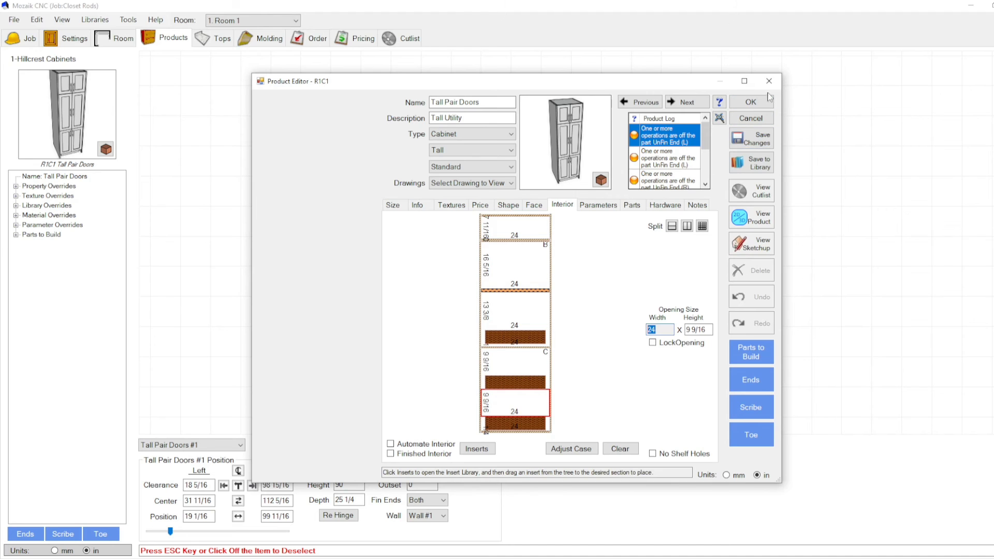
pyautogui.click(753, 102)
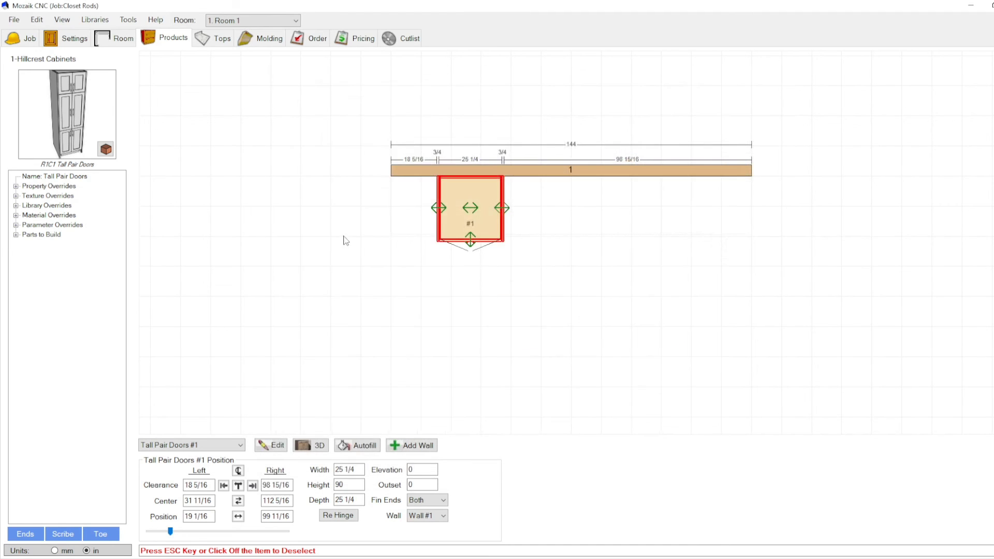
# - Copy cabinet #1 twice to place cabinets #2 and #3 beside it
pyautogui.rightClick(443, 225)
pyautogui.click(583, 221)
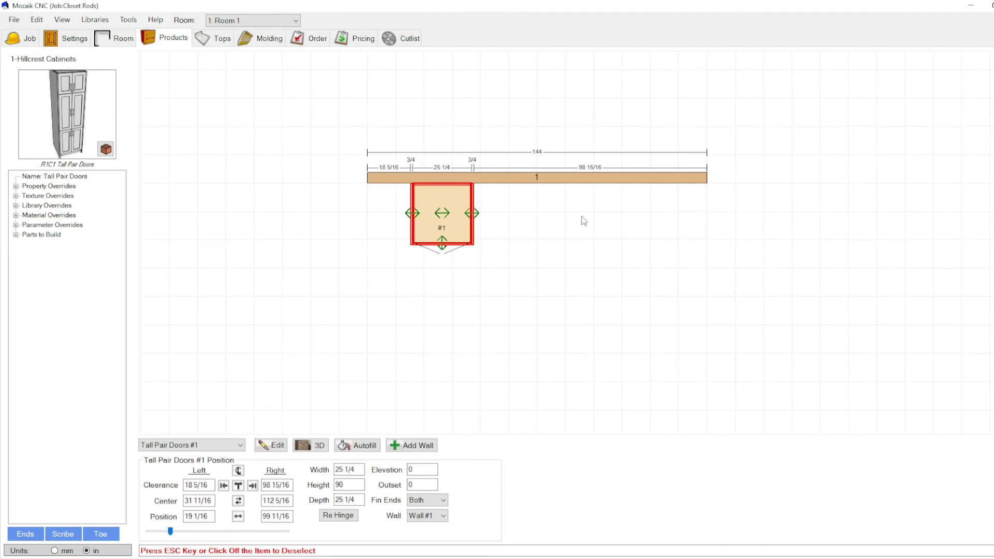
pyautogui.rightClick(584, 220)
pyautogui.click(603, 222)
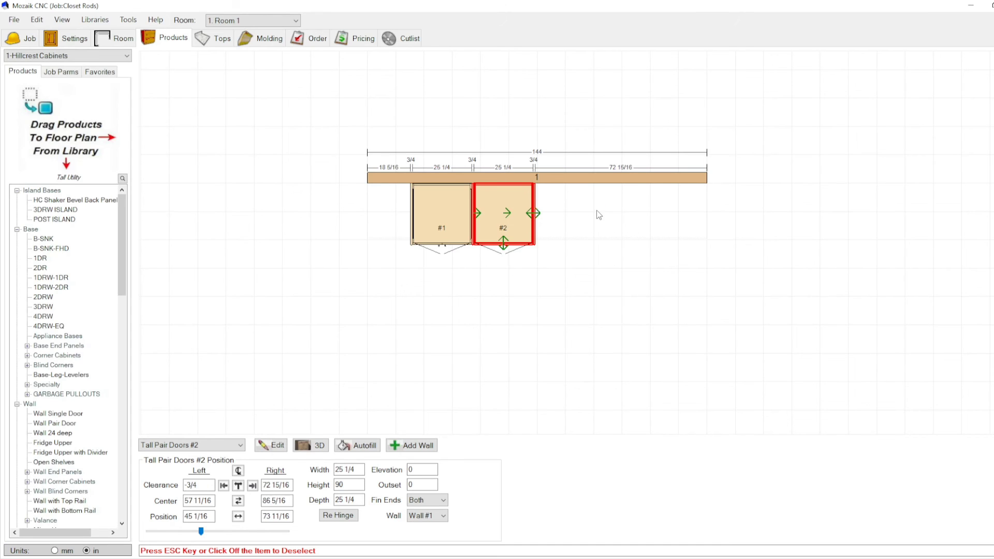
pyautogui.rightClick(599, 214)
pyautogui.click(617, 216)
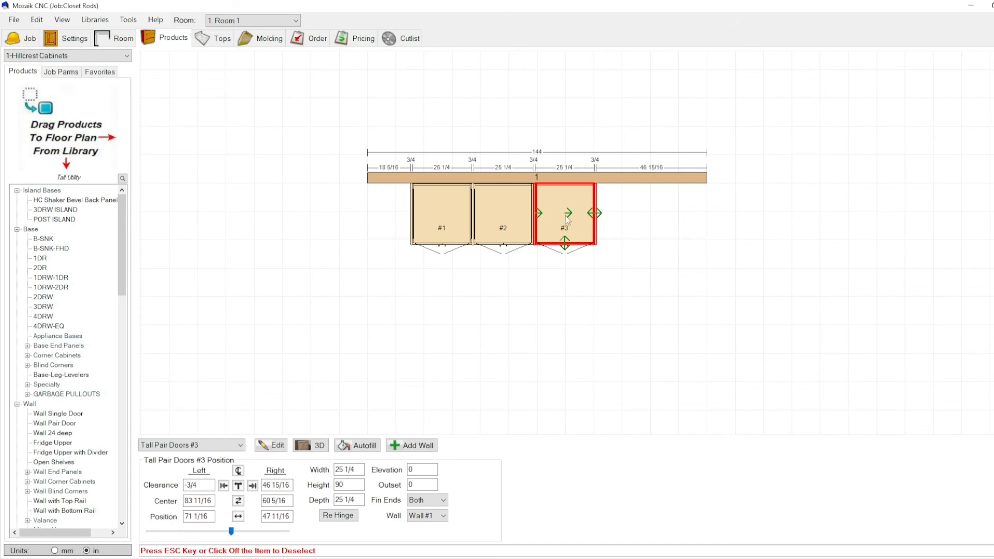
# - Widen cabinet #3 to 38 1/2 and cabinet #1 leftward to 40
pyautogui.moveTo(596, 213); pyautogui.dragTo(626, 213)
pyautogui.click(417, 215)
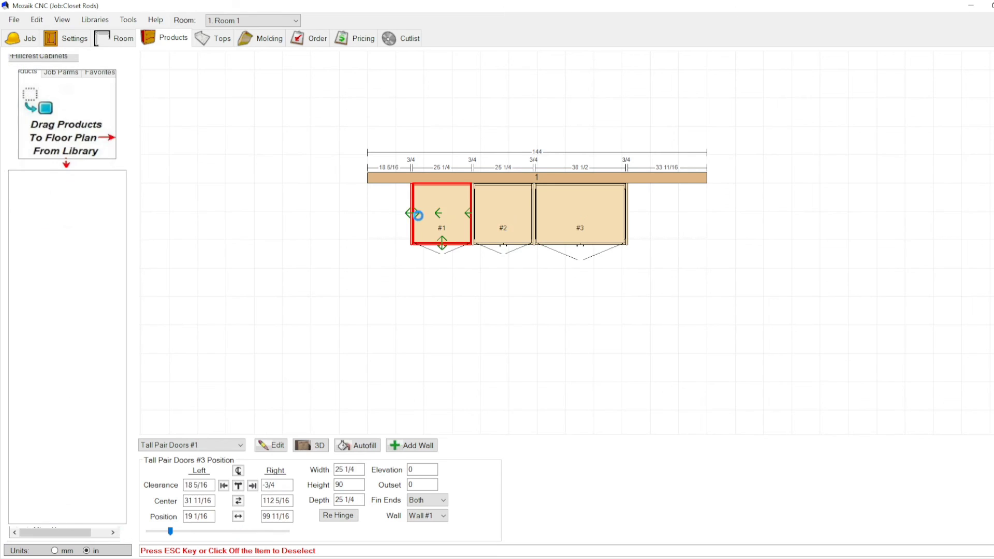
pyautogui.moveTo(406, 215); pyautogui.dragTo(378, 215)
pyautogui.click(496, 215)
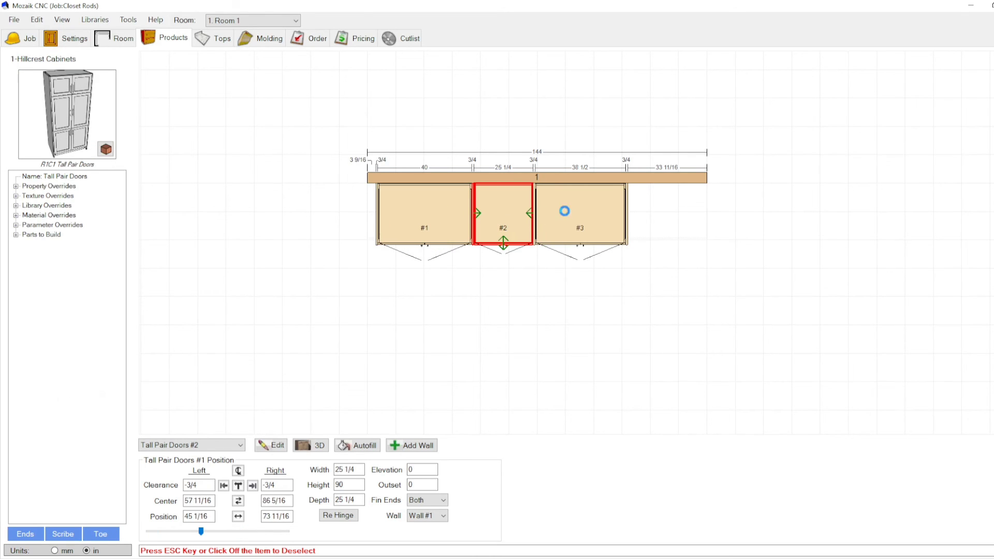
# - Split the opening below cabinet #2's top shelf with a ClosetRod divider and accept it
pyautogui.doubleClick(503, 236)
pyautogui.click(534, 205)
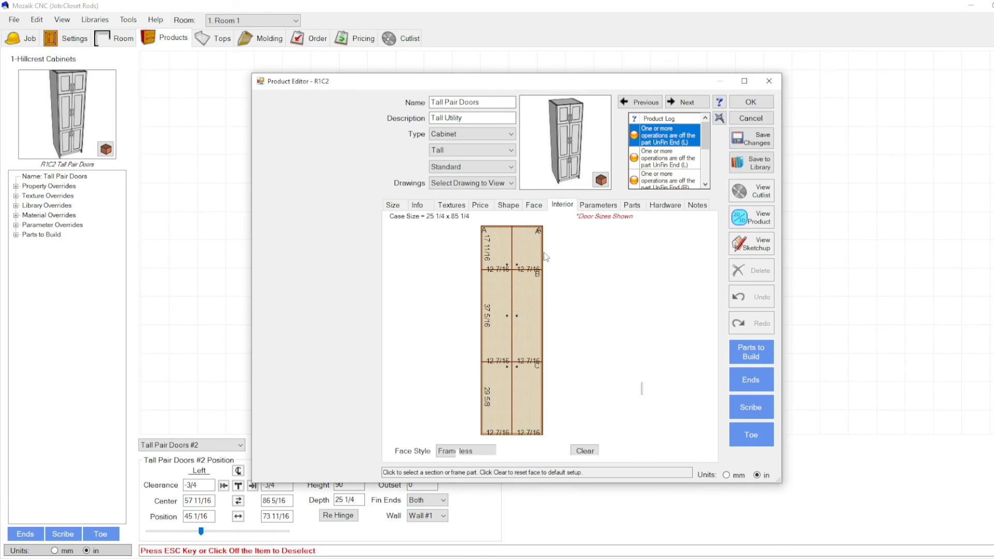
pyautogui.click(512, 350)
pyautogui.click(677, 256)
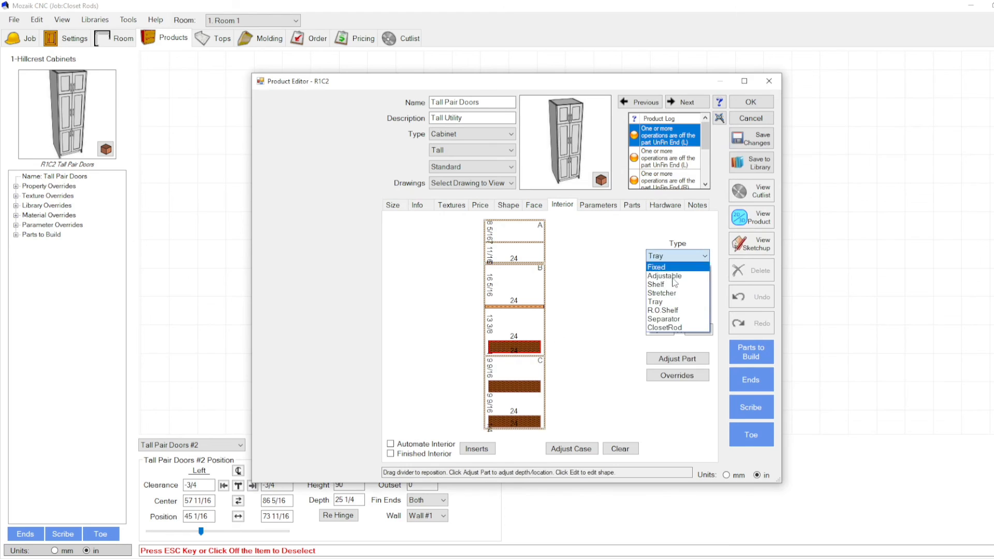
pyautogui.click(668, 330)
pyautogui.click(517, 293)
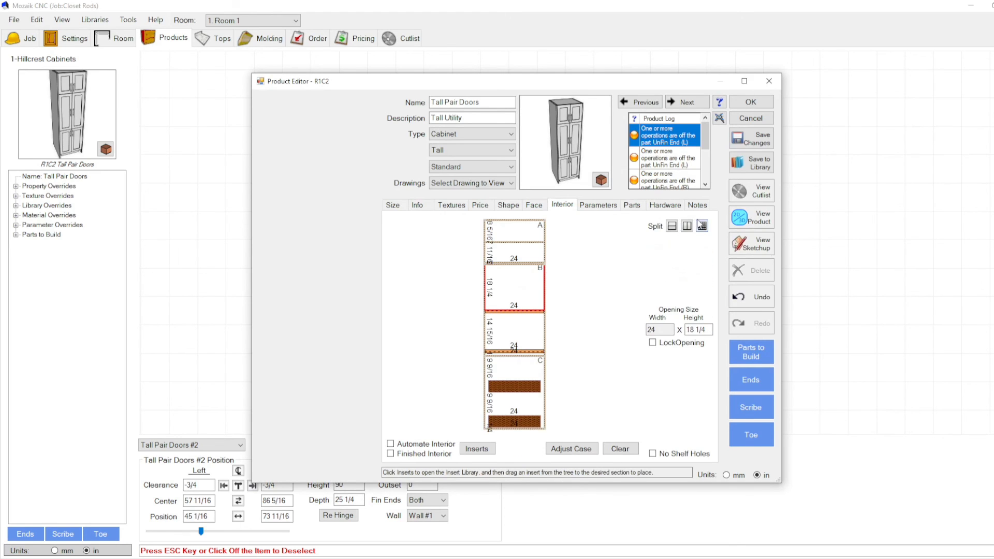
pyautogui.click(672, 228)
pyautogui.click(663, 256)
pyautogui.click(668, 303)
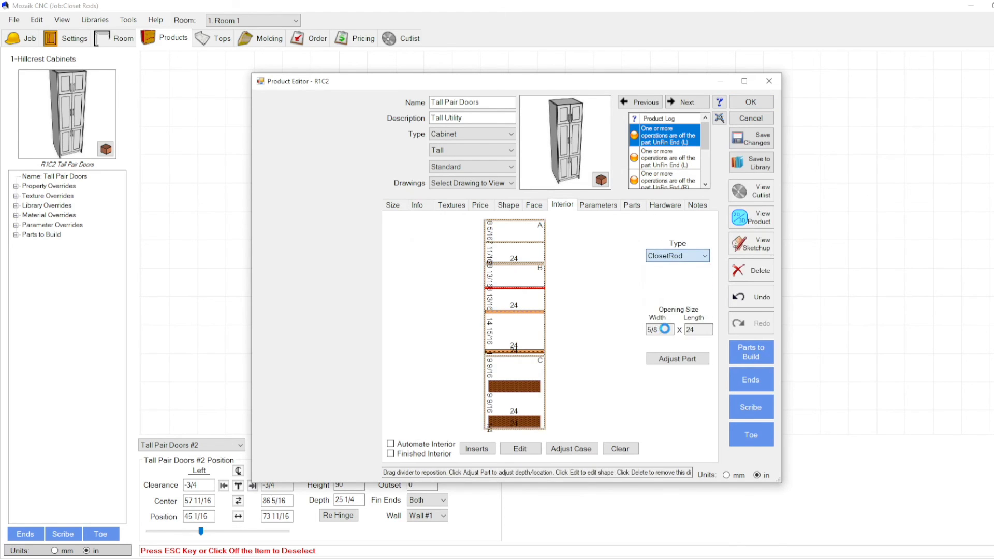
pyautogui.click(585, 291)
pyautogui.click(751, 103)
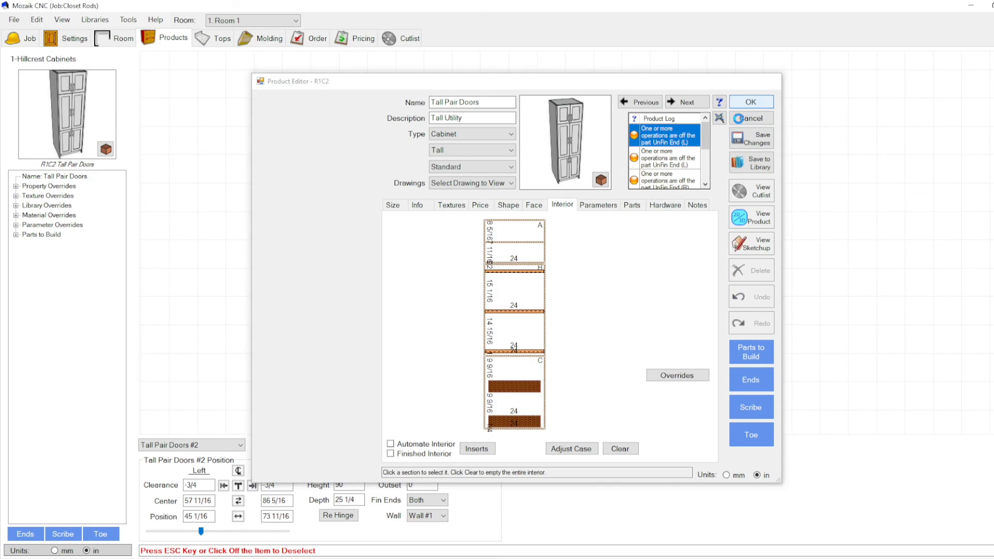
# - Reopen cabinet #2's interior to verify the closet rod, then close without changes
pyautogui.doubleClick(505, 227)
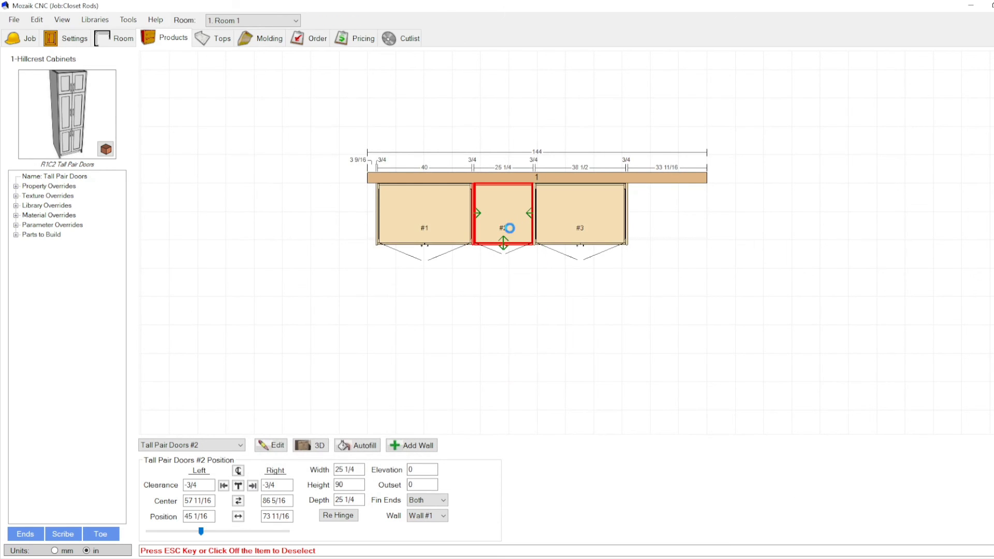
pyautogui.click(558, 208)
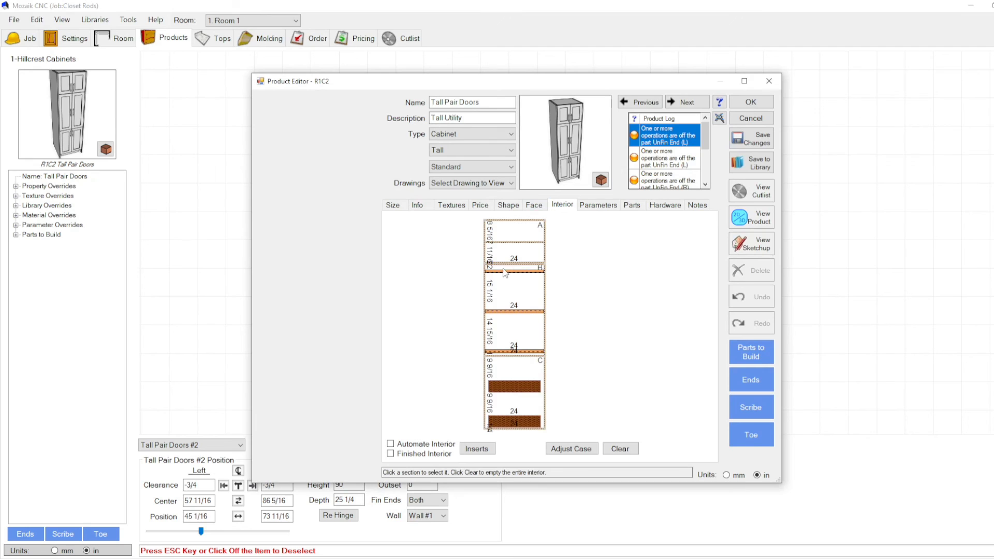
pyautogui.scroll(5, 490, 269)
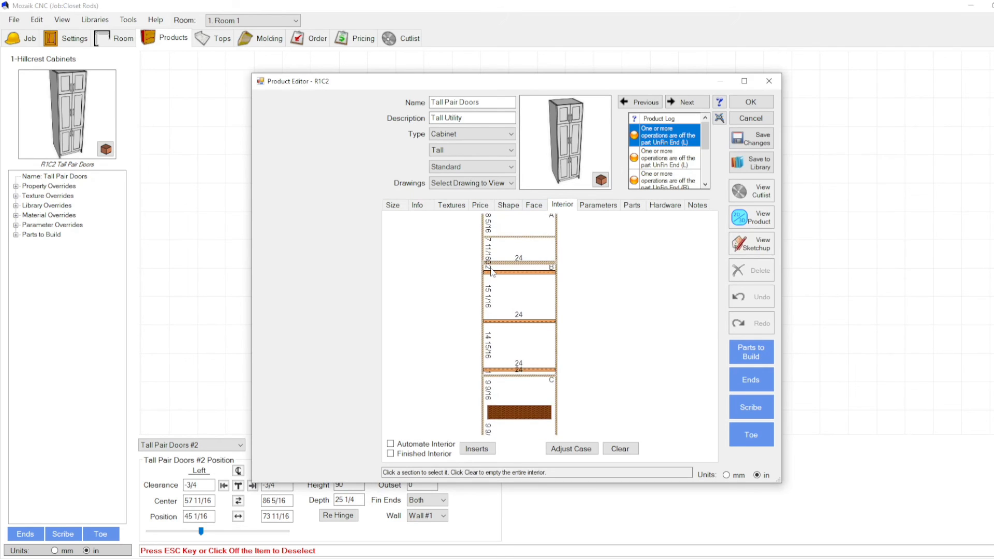
pyautogui.scroll(3, 490, 270)
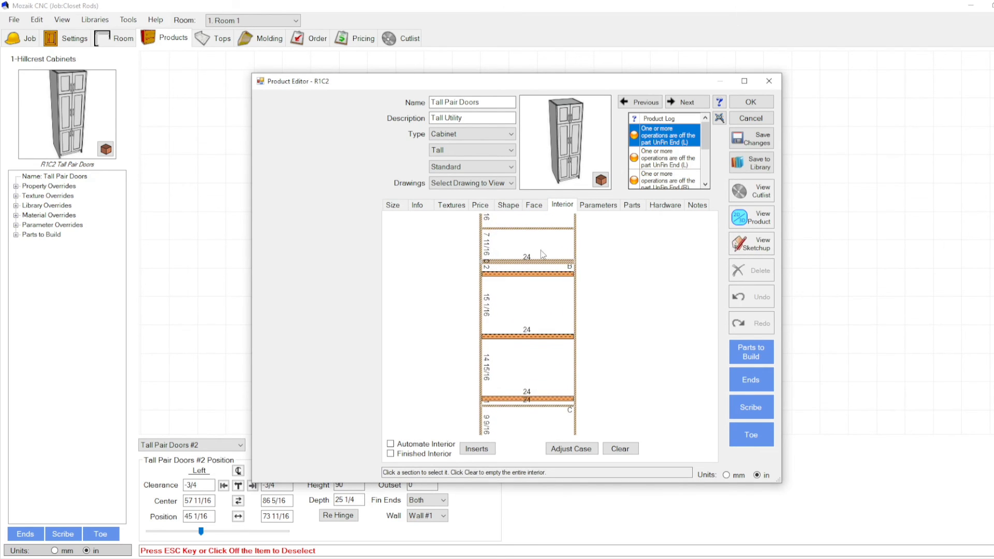
pyautogui.click(756, 104)
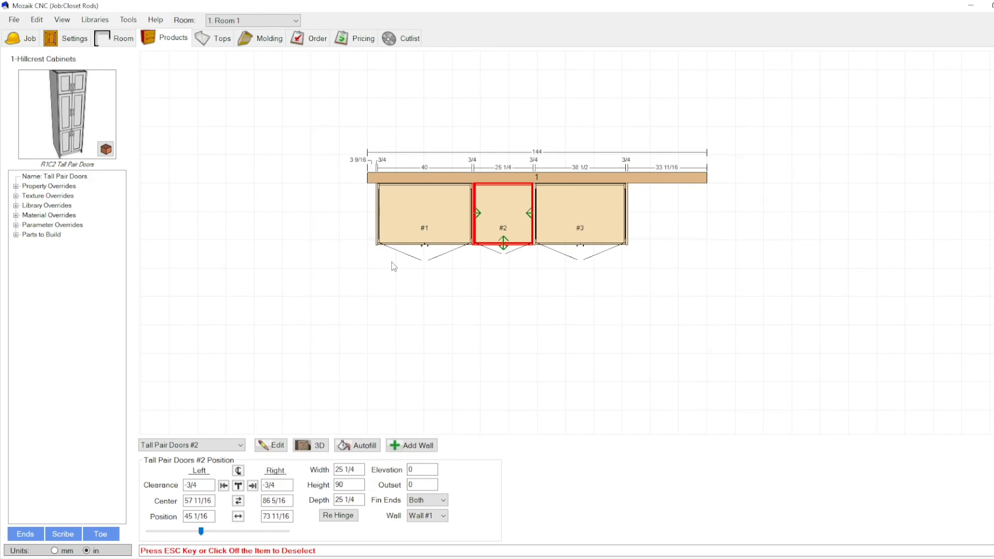
# - Set up a print job with the cutlist unchecked and the Hardware List report chosen
pyautogui.click(36, 19)
pyautogui.moveTo(70, 106)
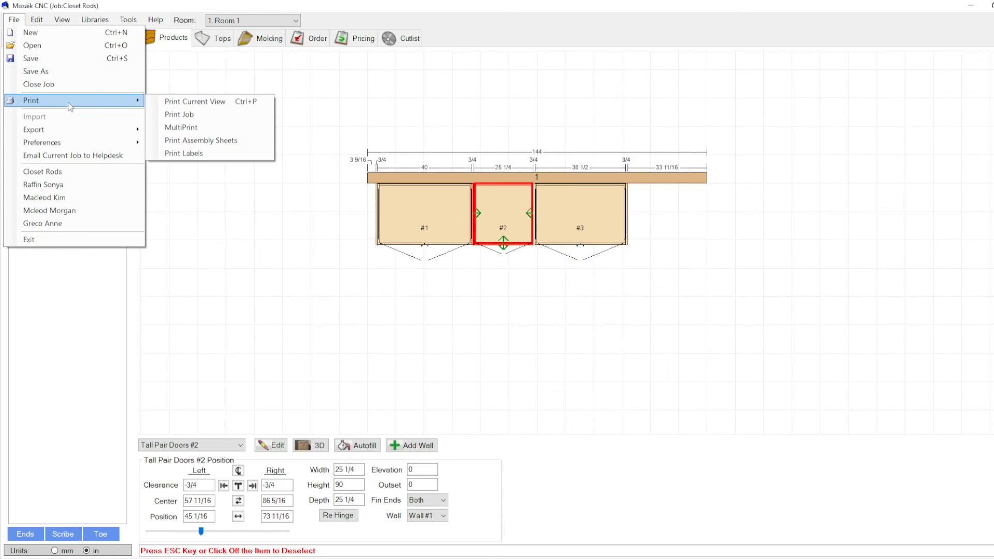
pyautogui.click(179, 115)
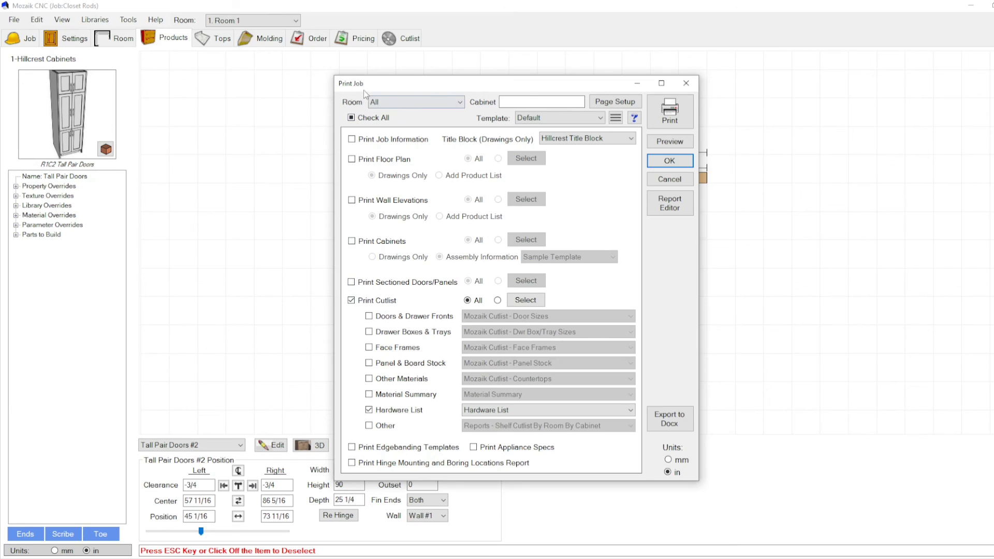
pyautogui.click(352, 300)
pyautogui.click(517, 414)
pyautogui.click(487, 427)
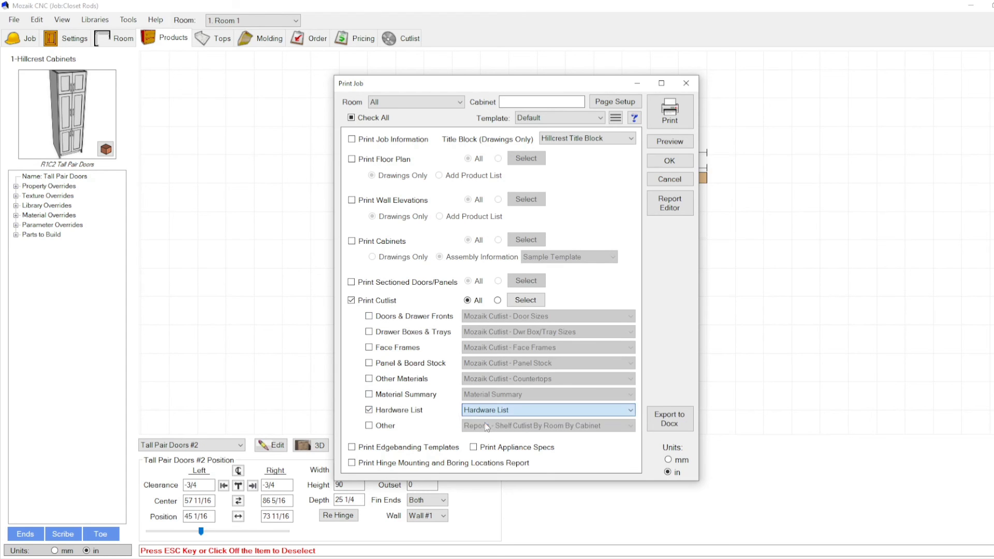
# - Preview the hardware list, check oval rods at 38 5/8, 37 1/8, 23 7/8, then close it
pyautogui.click(669, 142)
pyautogui.click(478, 301)
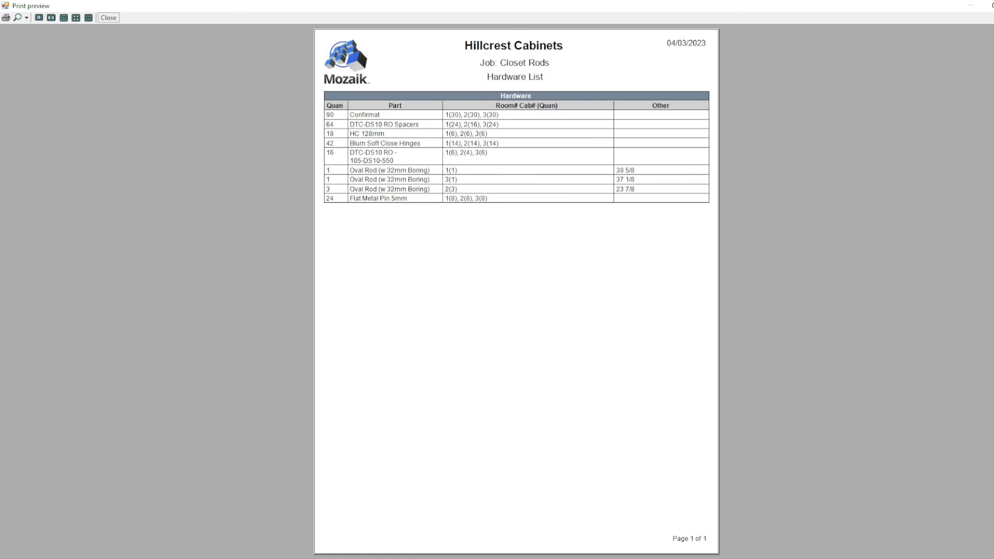
pyautogui.press('Escape')
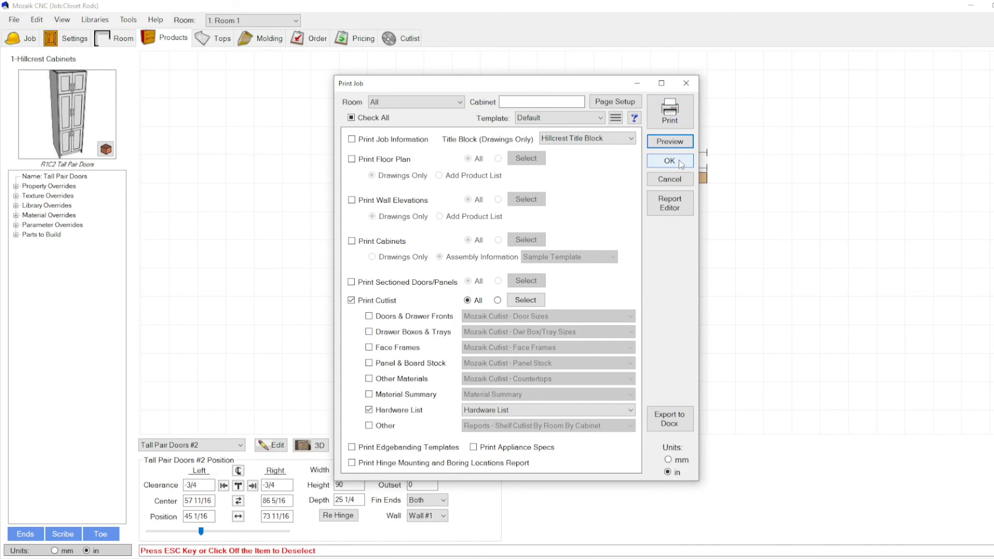
pyautogui.click(664, 162)
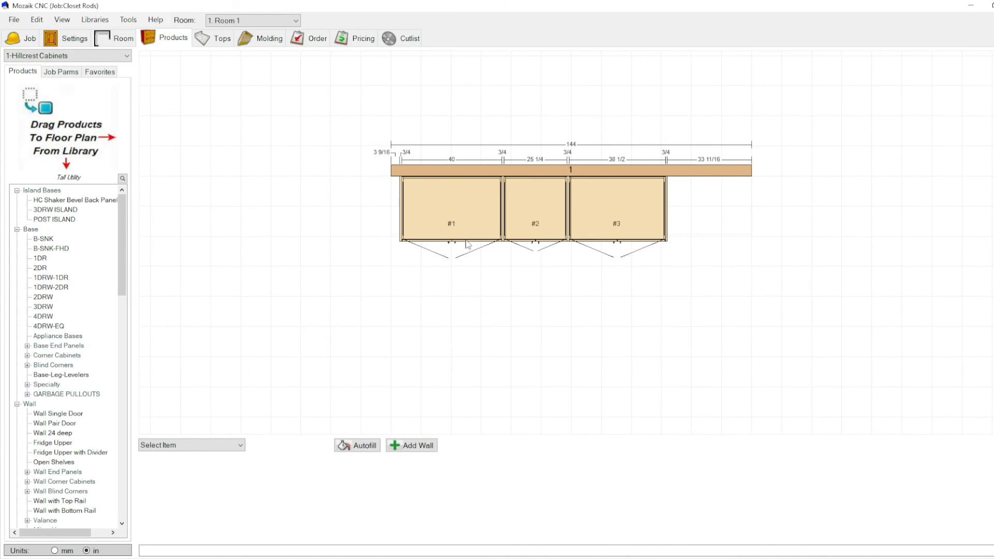
pyautogui.scroll(2, 476, 208)
pyautogui.scroll(-2, 321, 170)
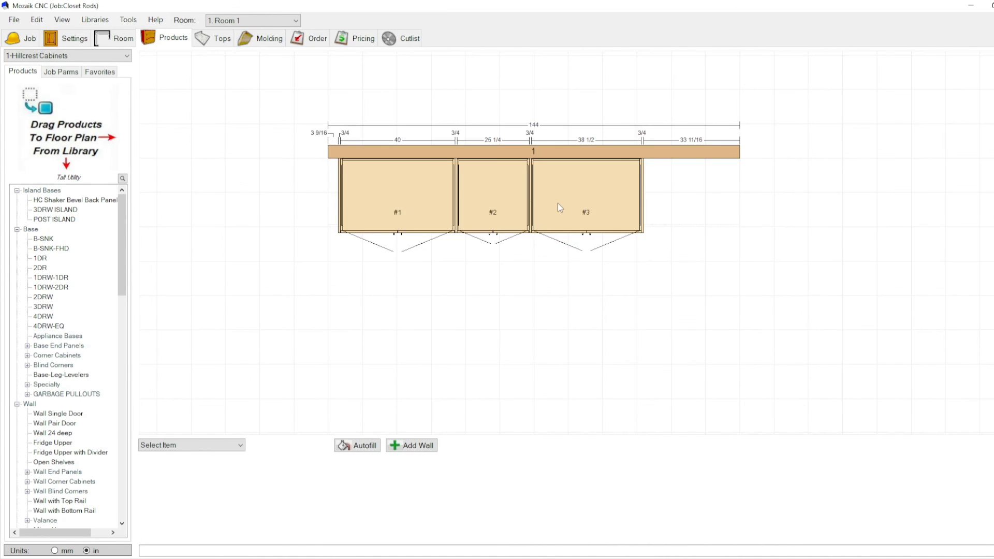
pyautogui.scroll(2, 558, 203)
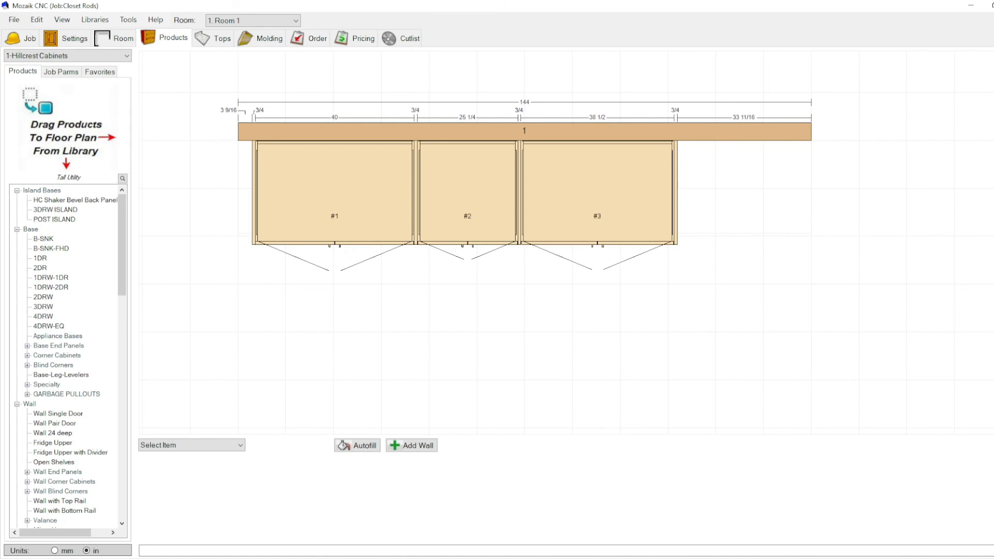